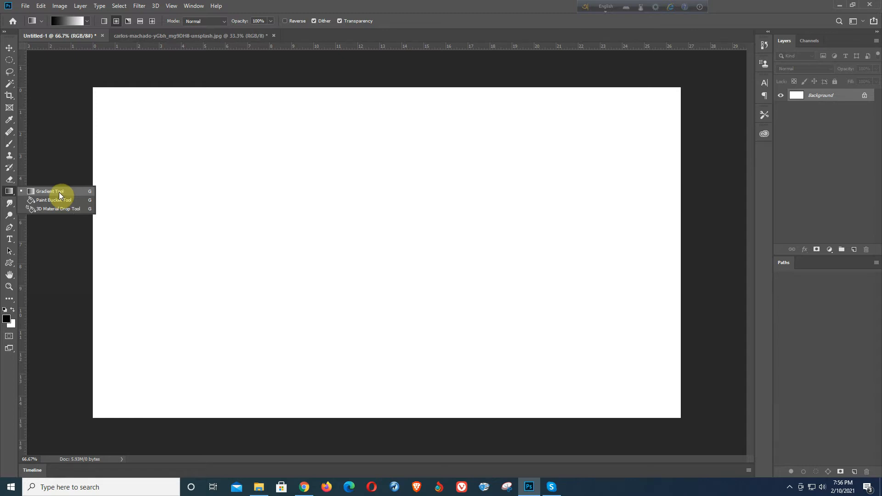
Step: Activate the Gradient Tool, add a new layer above the Background and check the saved tool presets
left_click(59, 192)
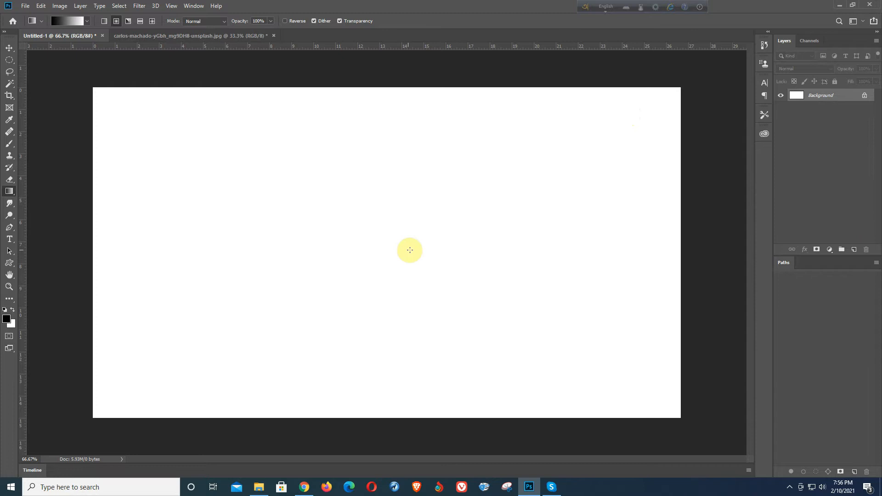
left_click(853, 251)
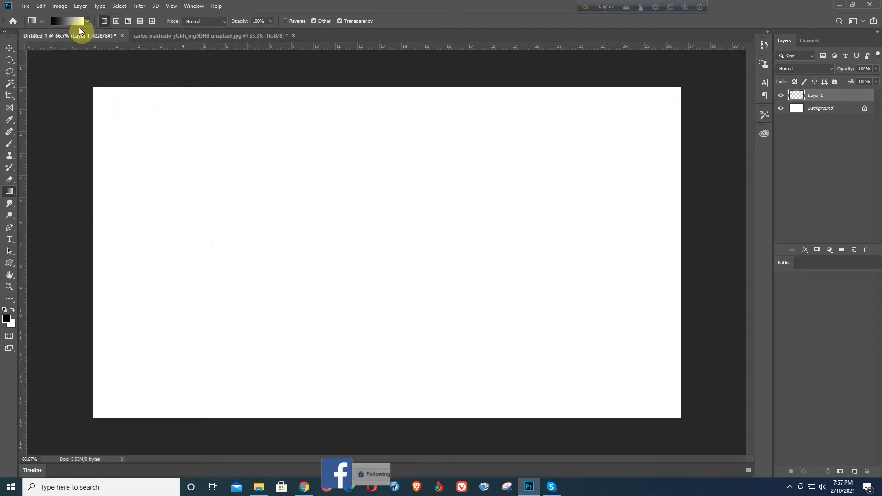
left_click(42, 21)
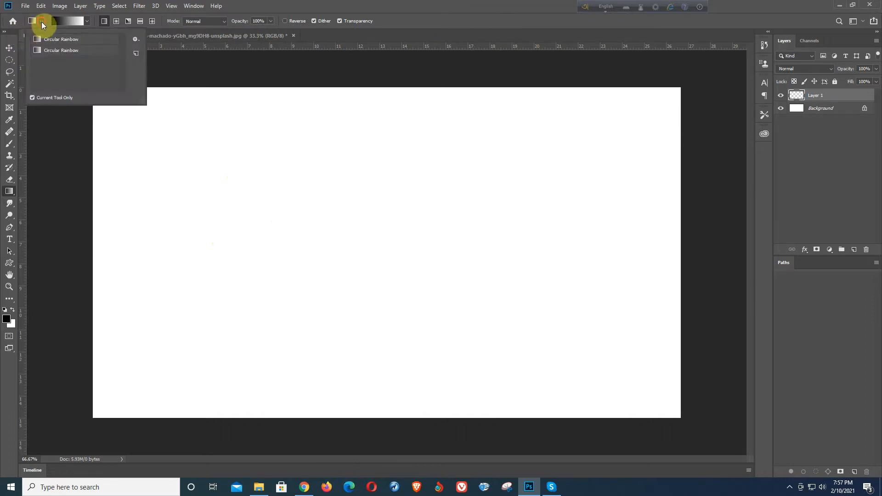
left_click(41, 21)
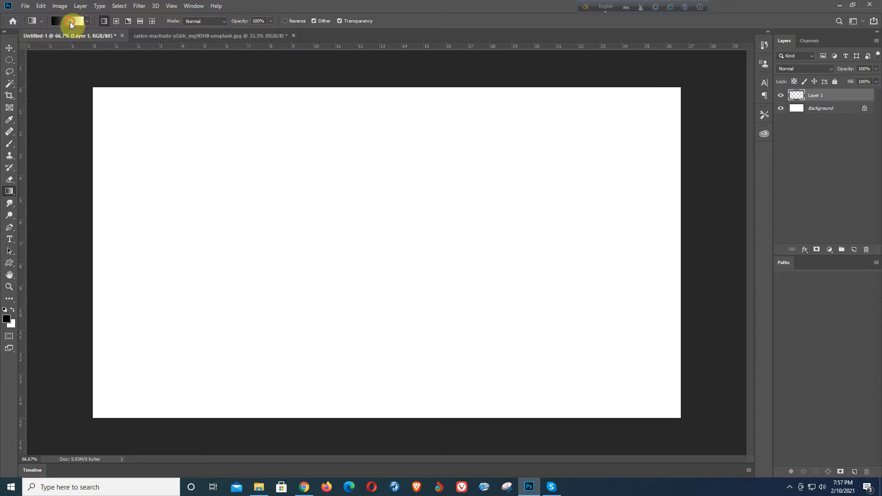
Step: Open the Gradient Editor and browse its presets as a text-only list
left_click(70, 21)
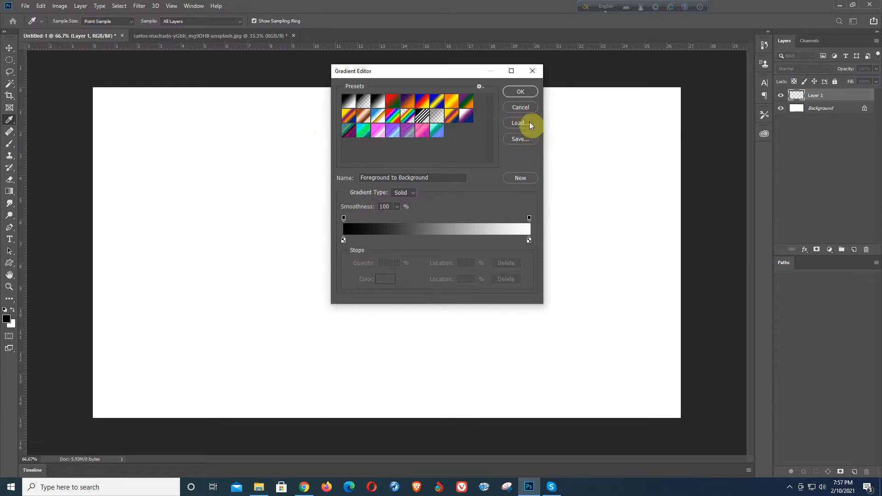
left_click(480, 86)
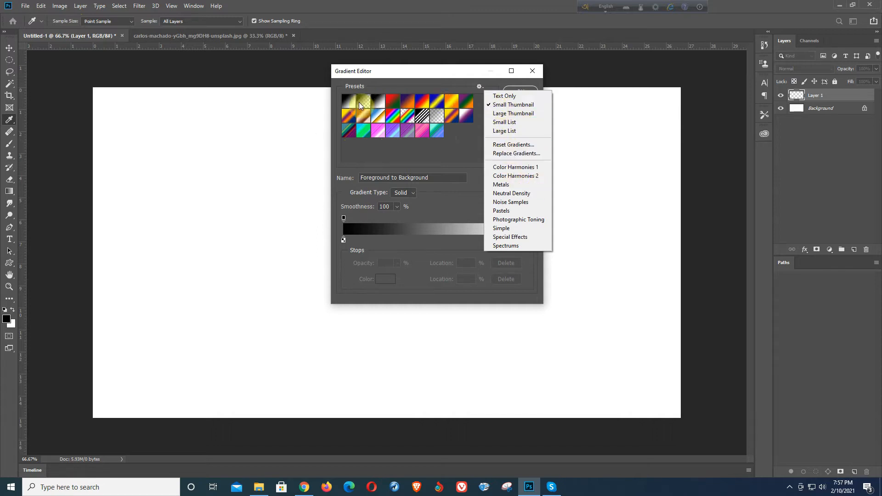
left_click(504, 96)
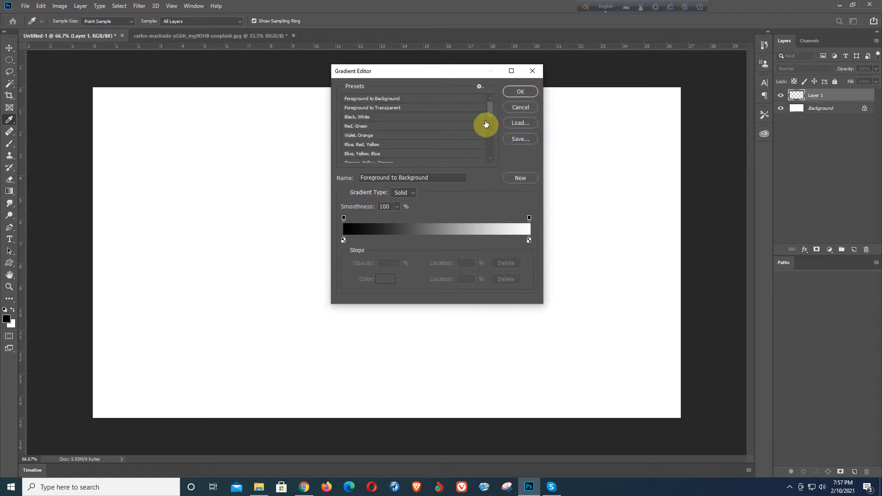
scroll(405, 136, "down", 2)
scroll(405, 135, "up", 2)
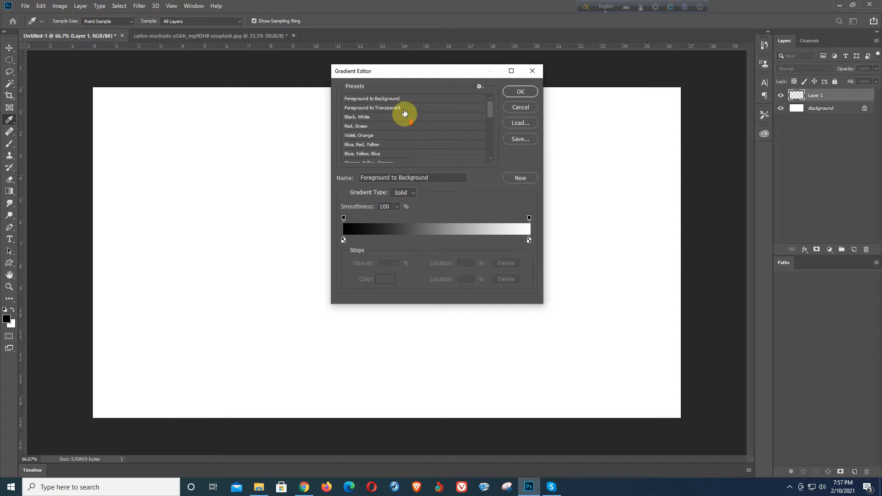
Step: Try the large thumbnail display for the gradient presets, and set the display to Small Thumbnail
left_click(482, 86)
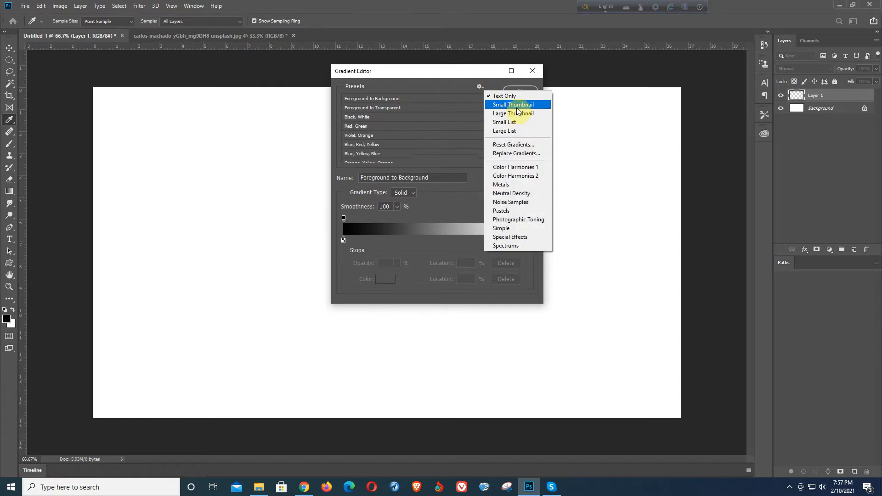
left_click(513, 104)
left_click(478, 88)
left_click(505, 112)
left_click(480, 87)
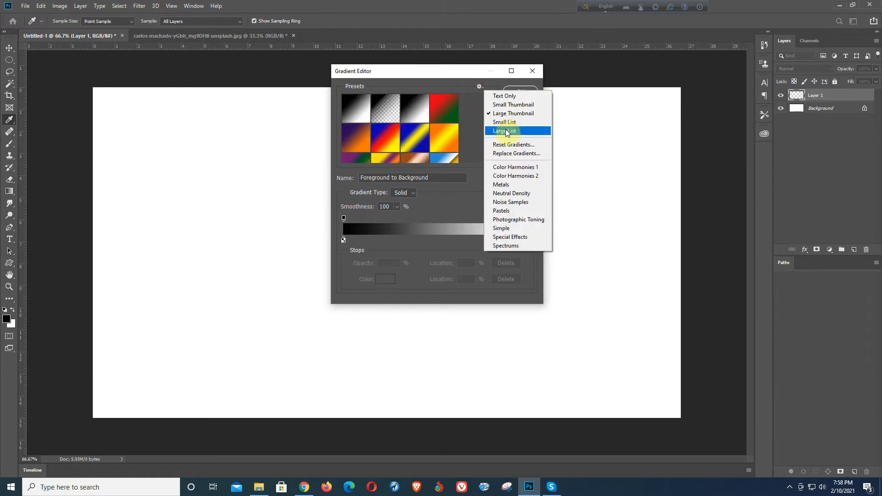
left_click(505, 106)
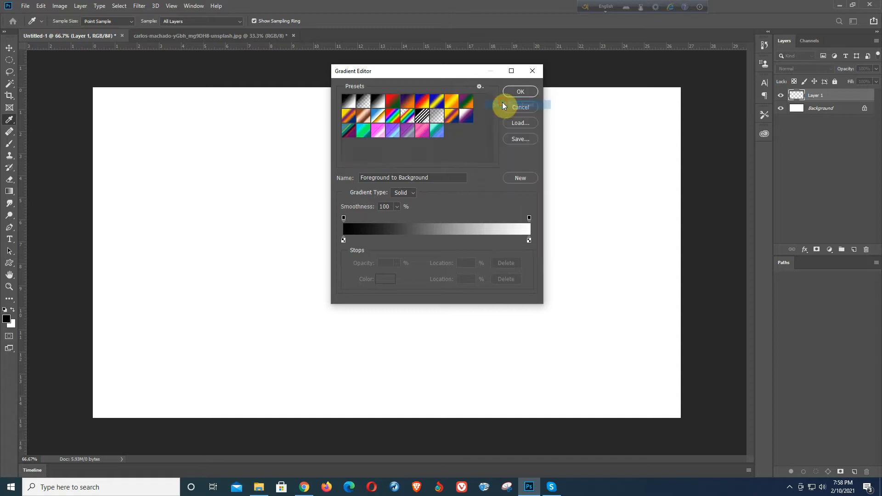
Step: Reset the gradient presets to the default set and accept the Gradient Editor with Foreground to Background
left_click(480, 87)
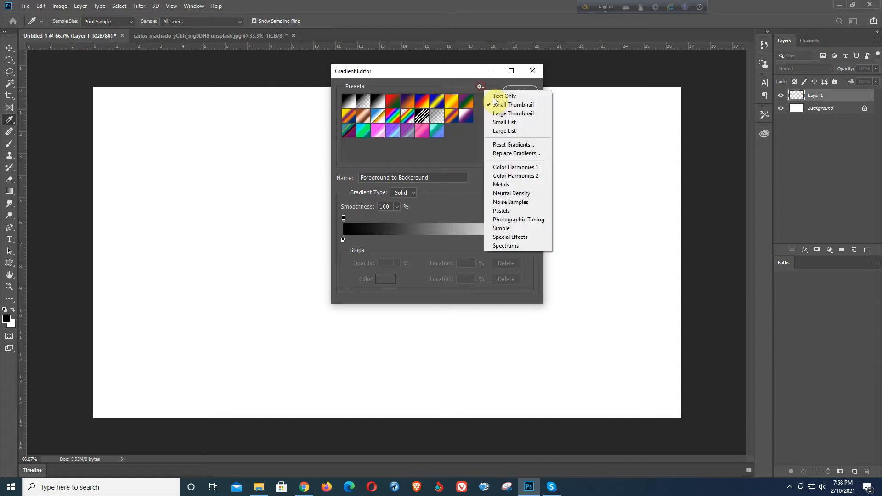
left_click(524, 146)
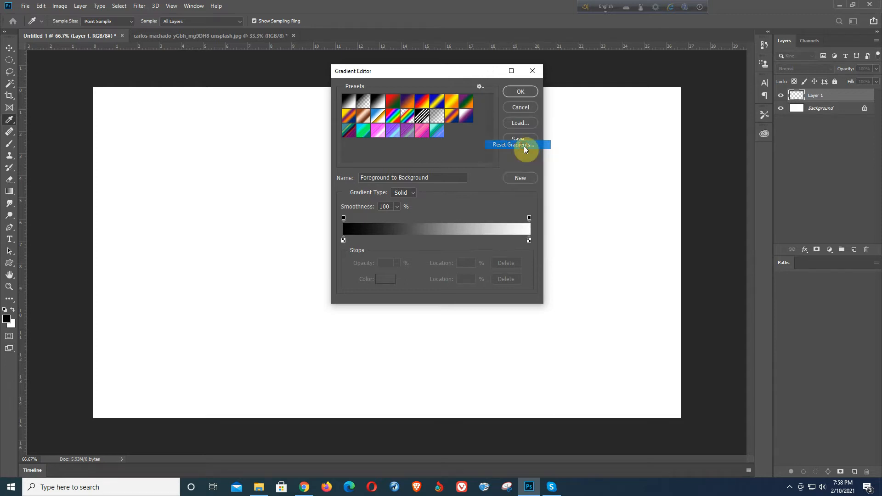
left_click(399, 181)
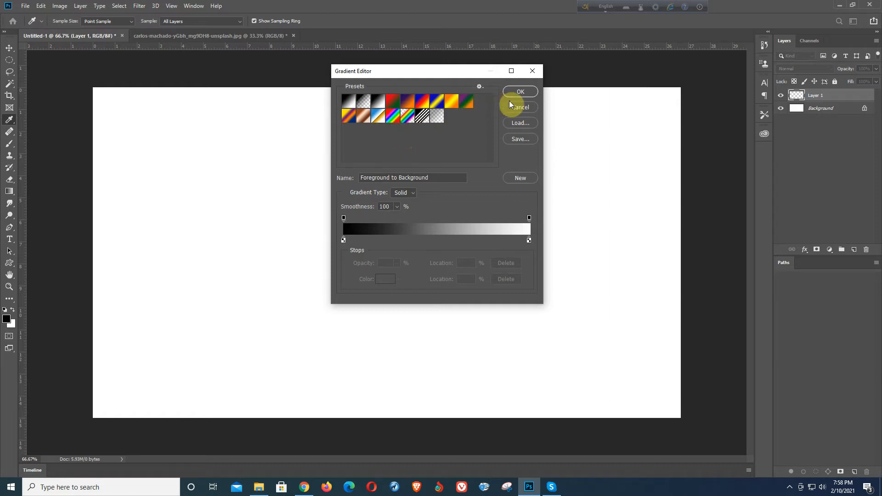
left_click_drag(431, 74, 465, 61)
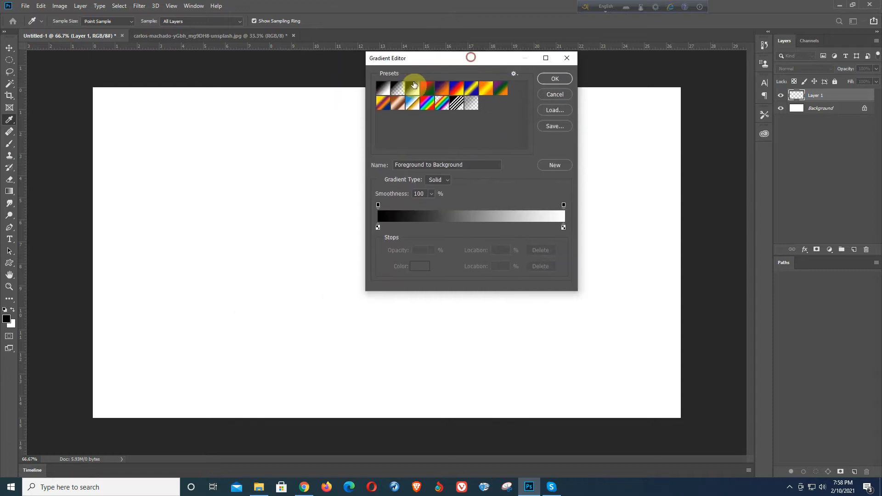
left_click(555, 79)
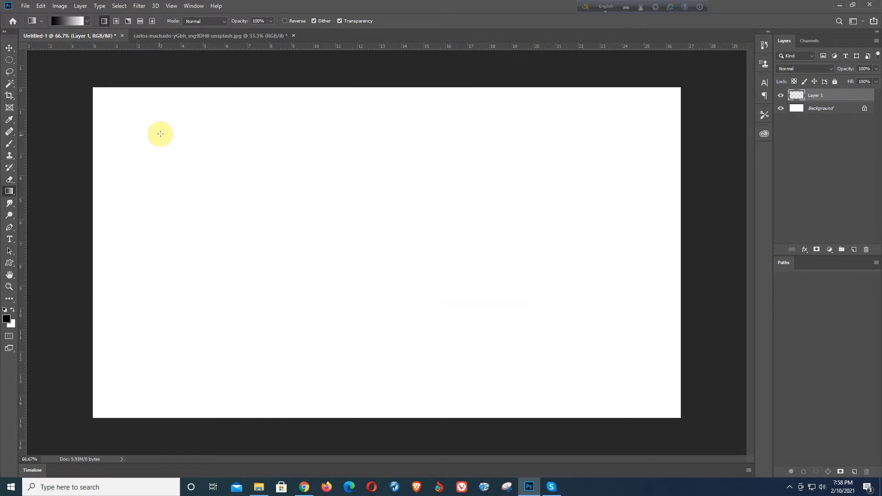
Step: Draw horizontal black-to-white linear gradients of different lengths on Layer 1, from full canvas width to short spans
left_click_drag(97, 189, 695, 188)
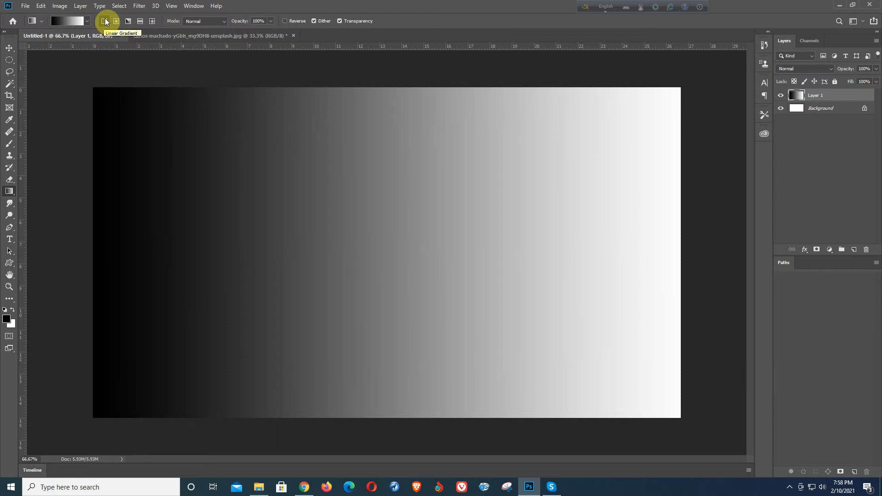
left_click_drag(64, 213, 689, 227)
left_click_drag(209, 224, 429, 230)
left_click_drag(136, 188, 302, 197)
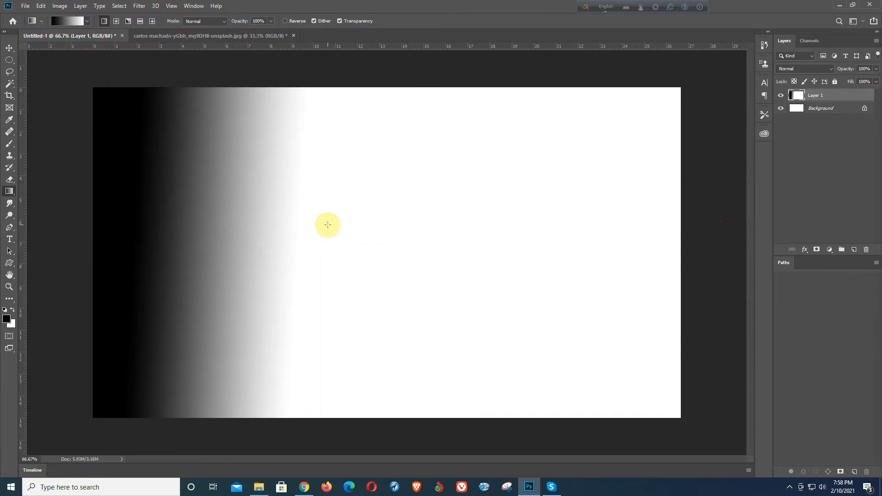
left_click_drag(369, 223, 723, 224)
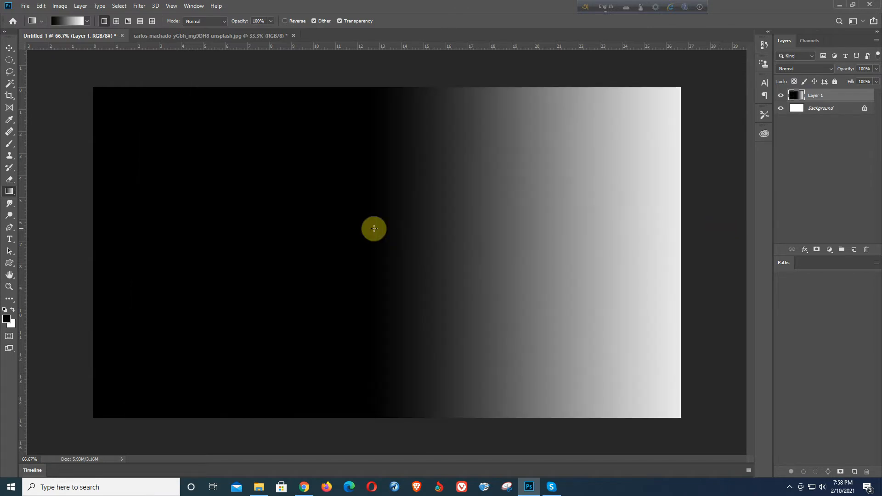
Step: Draw very short black-to-white linear gradients at vertical and diagonal angles to get sharp transitions on Layer 1
left_click_drag(340, 228, 353, 228)
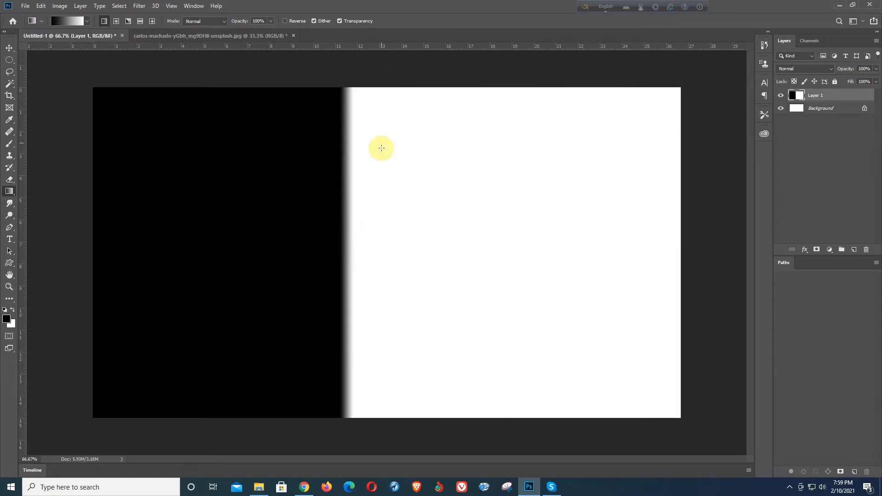
left_click_drag(379, 205, 386, 215)
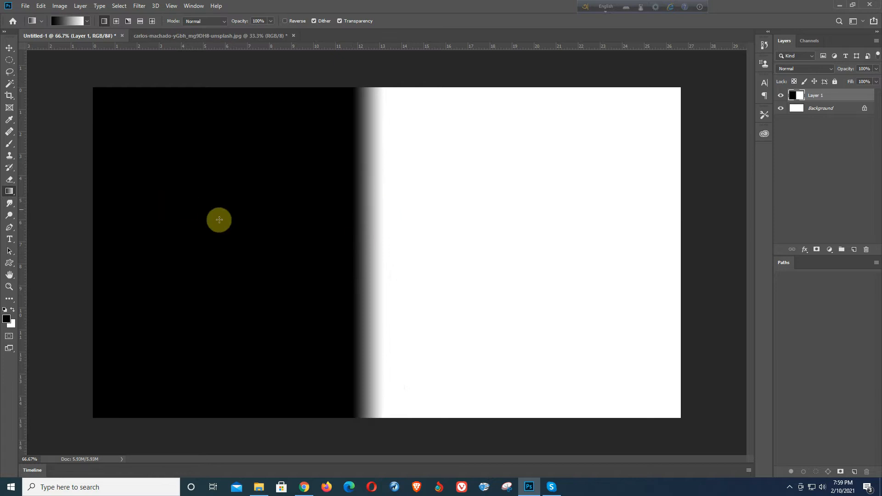
left_click_drag(230, 258, 243, 250)
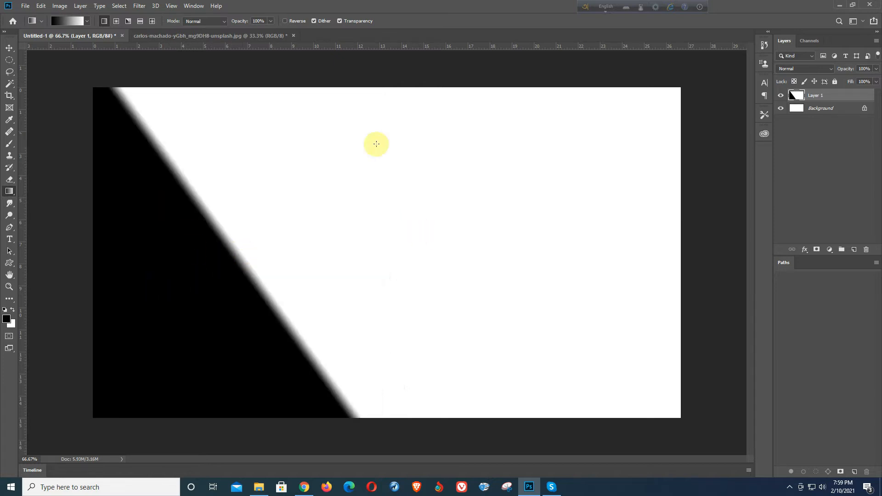
left_click_drag(374, 92, 65, 233)
left_click_drag(161, 201, 184, 189)
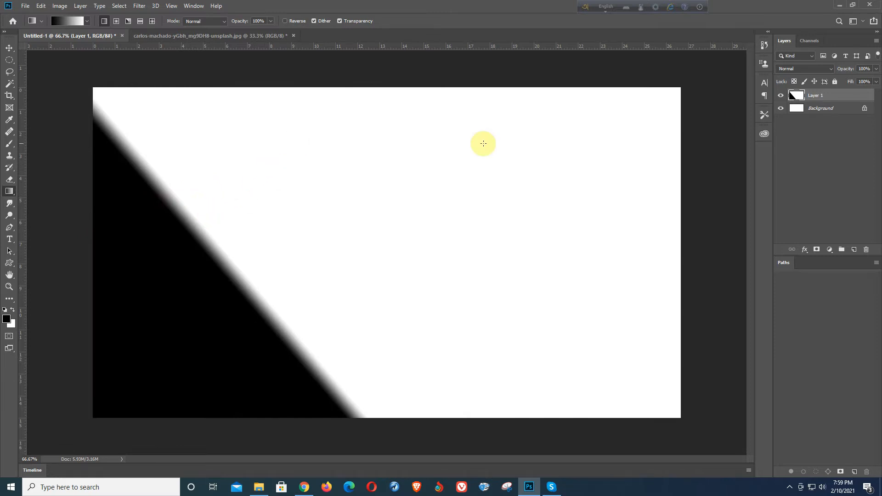
left_click_drag(425, 97, 87, 224)
left_click_drag(256, 178, 287, 185)
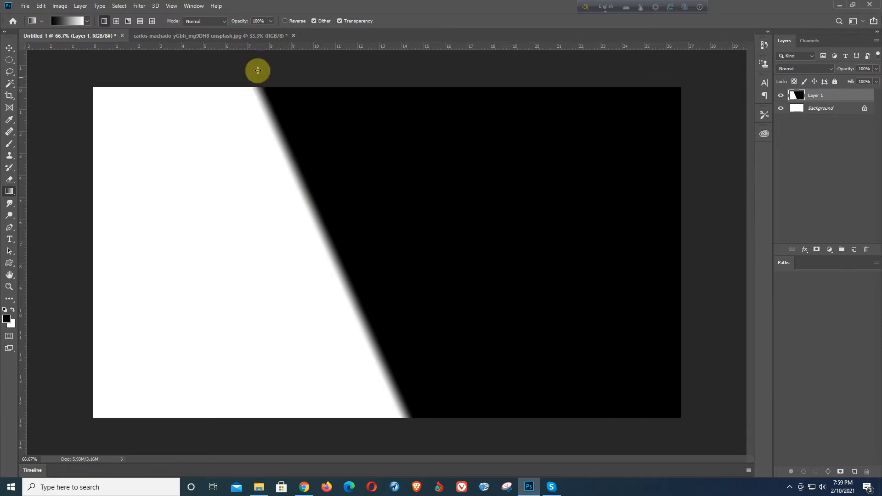
left_click_drag(334, 261, 342, 257)
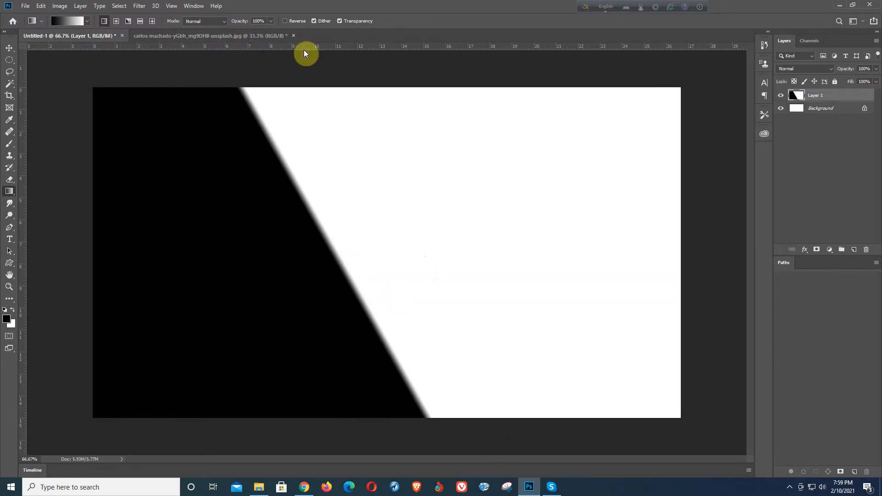
Step: Set the foreground color to a medium blue, 4f44b3
left_click(7, 321)
left_click(697, 324)
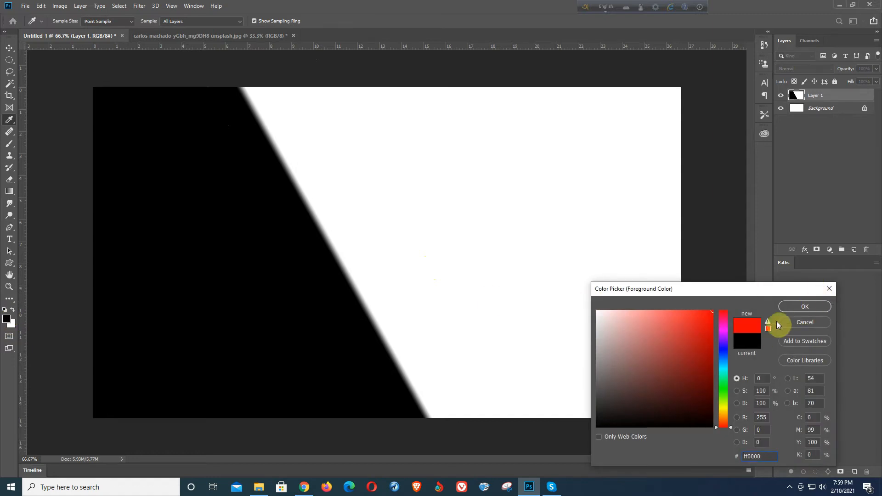
left_click(715, 348)
left_click(662, 366)
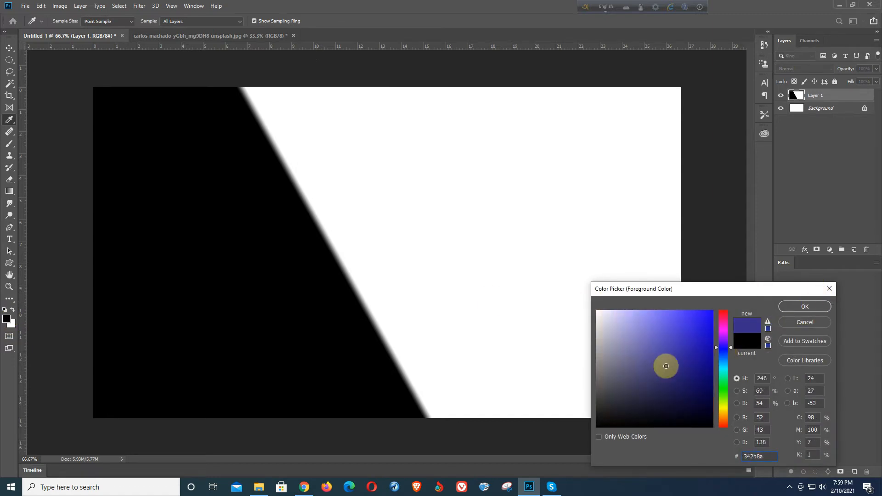
left_click_drag(661, 366, 669, 345)
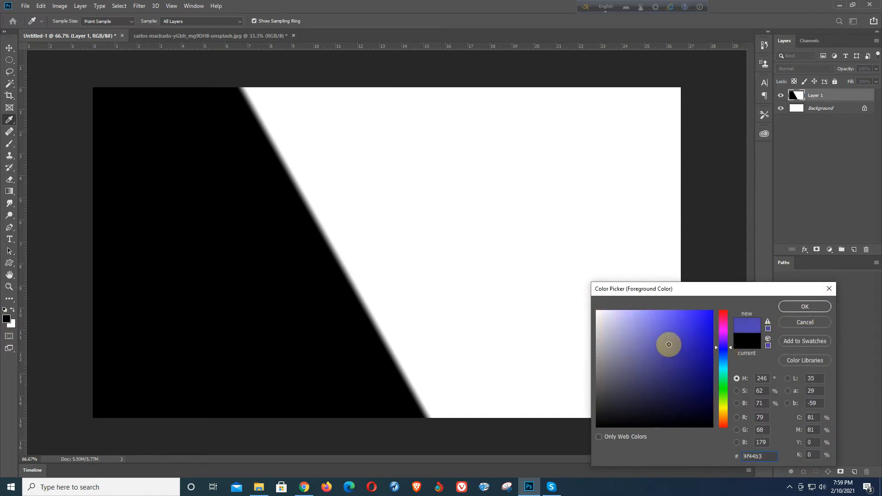
left_click(803, 306)
Step: Draw short blue-to-white linear gradients across the middle of Layer 1
left_click_drag(315, 285, 336, 283)
left_click_drag(340, 225, 385, 266)
left_click_drag(267, 230, 310, 227)
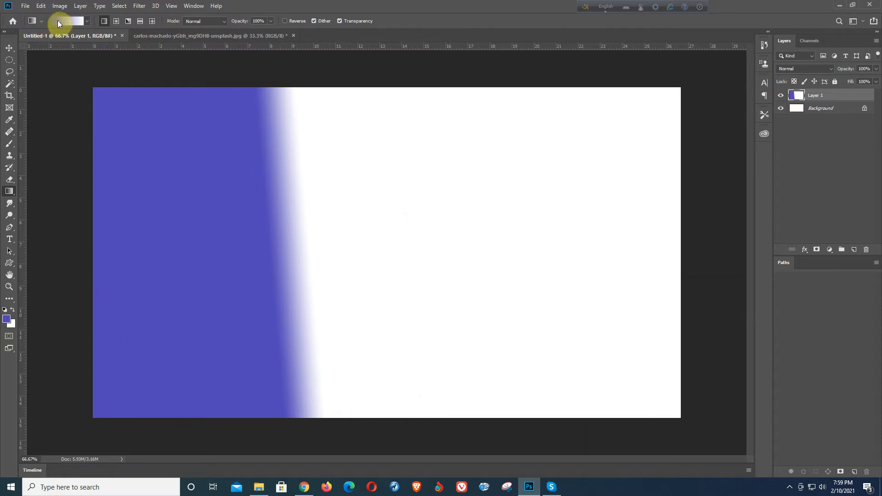
Step: Set the background color to red, df1010, and draw slanted blue-to-red linear gradients on Layer 1
left_click(12, 327)
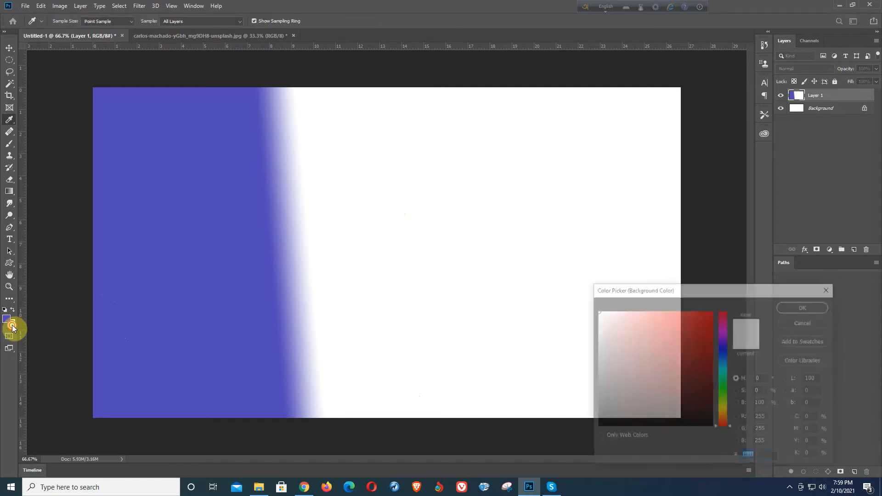
left_click(705, 325)
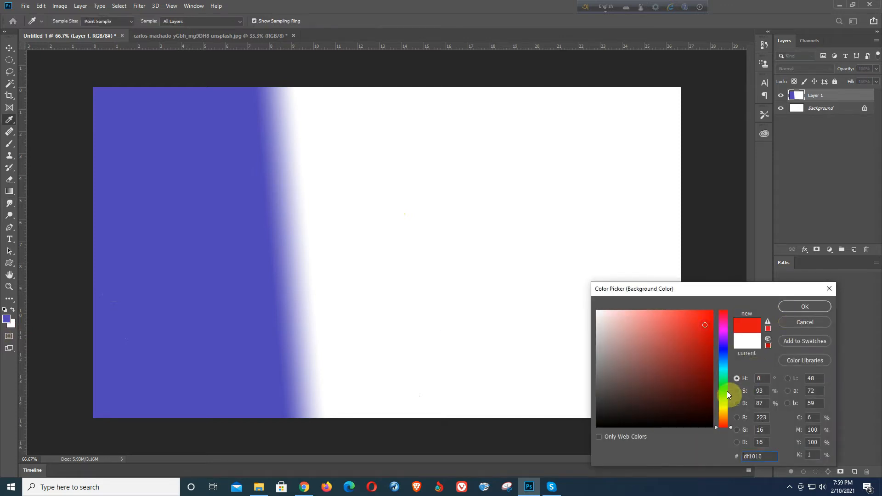
left_click(798, 308)
left_click_drag(331, 291, 383, 276)
left_click_drag(232, 283, 348, 262)
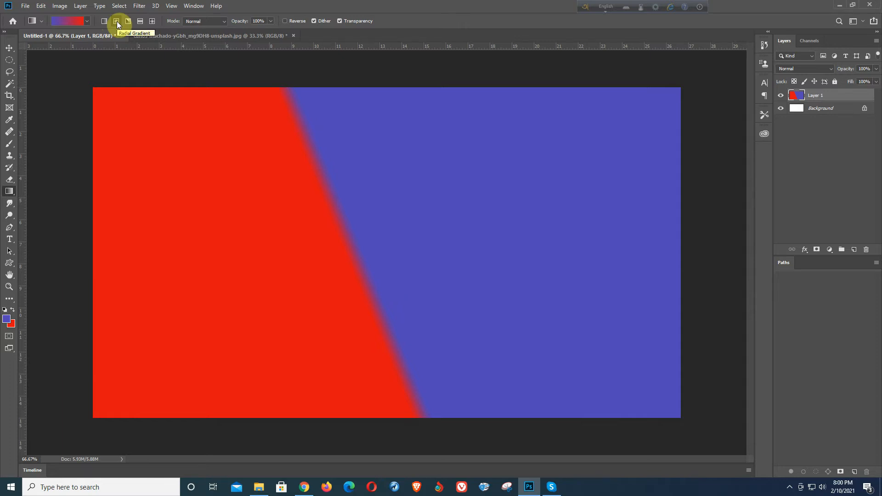
Step: Switch to Radial Gradient and draw blue-to-red radial gradients of varying sizes, ending with a small one in the upper middle of Layer 1
left_click(117, 21)
left_click_drag(213, 178, 374, 282)
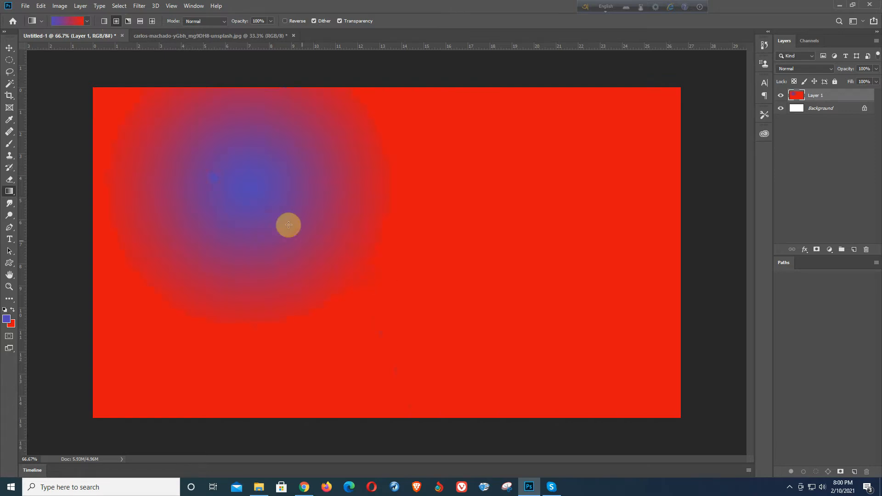
left_click_drag(97, 180, 459, 227)
left_click_drag(271, 217, 324, 226)
left_click_drag(77, 212, 703, 224)
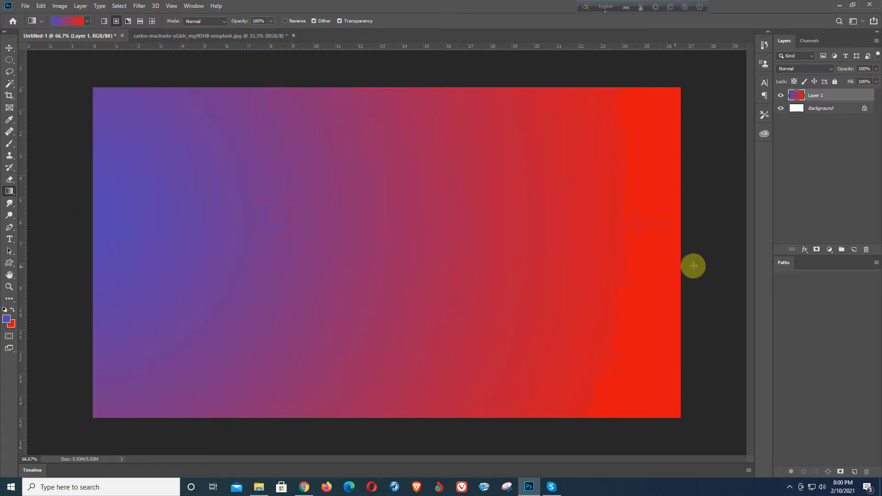
left_click_drag(307, 236, 404, 238)
left_click_drag(305, 156, 371, 156)
Step: Set the background color to black, 000000
left_click(11, 323)
left_click_drag(670, 392, 465, 480)
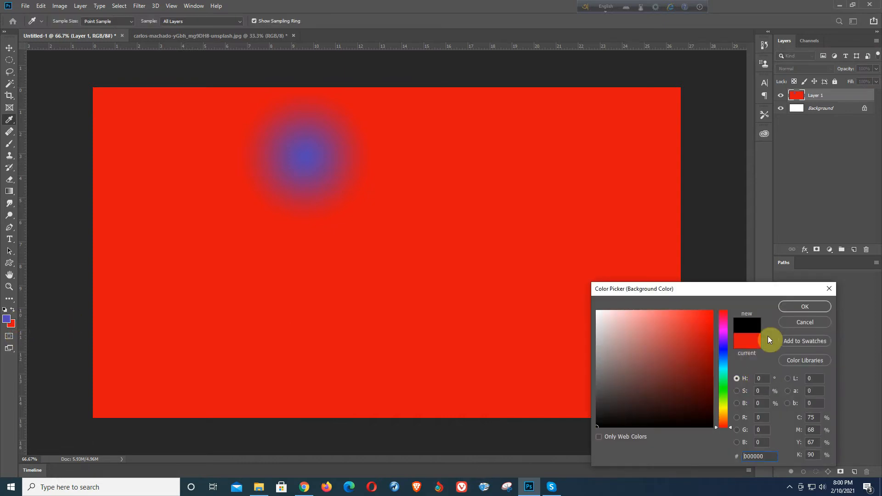
left_click(809, 307)
Step: Draw blue-to-black radial gradients of varying sizes on Layer 1, ending with a small one near the middle
left_click_drag(319, 256, 487, 299)
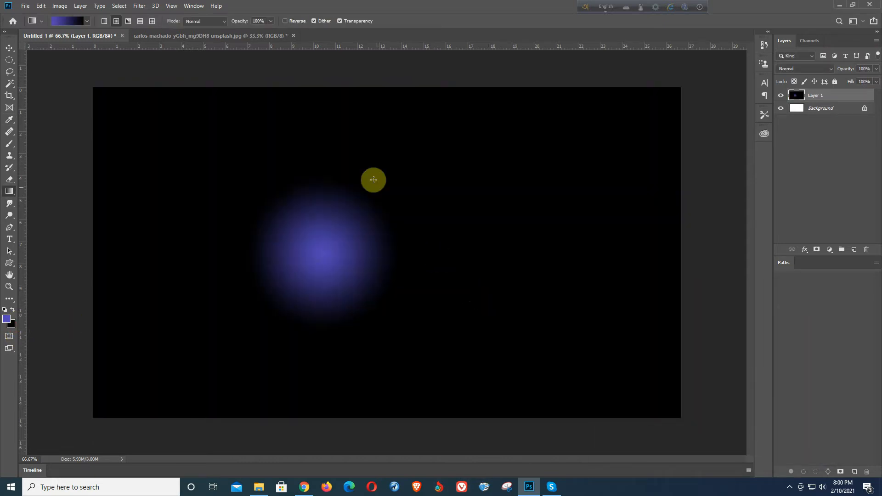
left_click_drag(364, 166, 463, 215)
left_click_drag(329, 248, 514, 266)
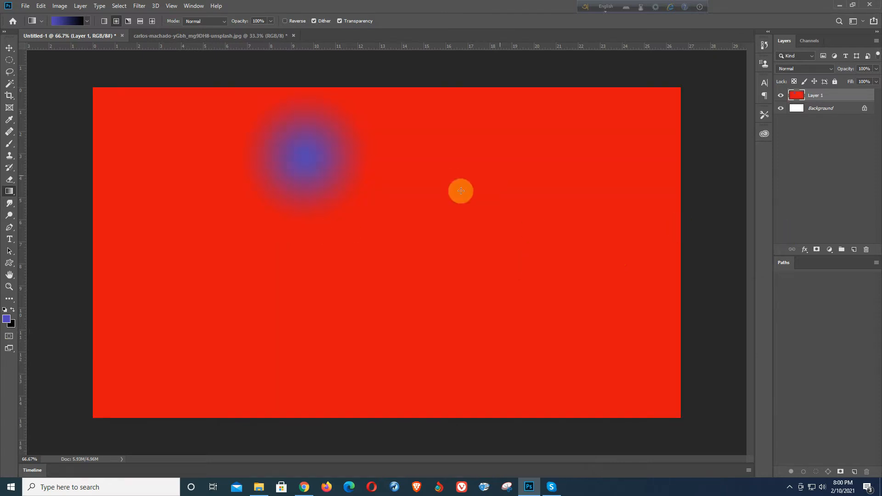
left_click_drag(238, 231, 428, 280)
left_click_drag(402, 222, 428, 234)
left_click_drag(282, 224, 305, 226)
left_click_drag(226, 162, 510, 257)
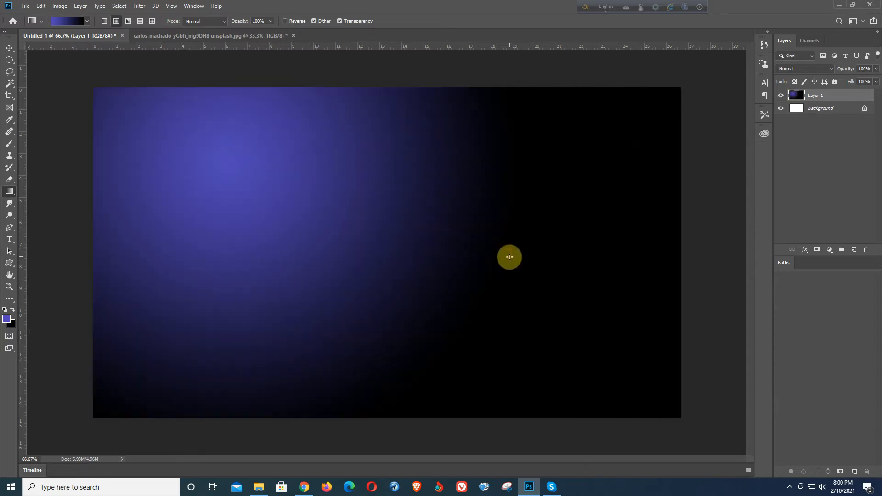
left_click_drag(290, 219, 317, 233)
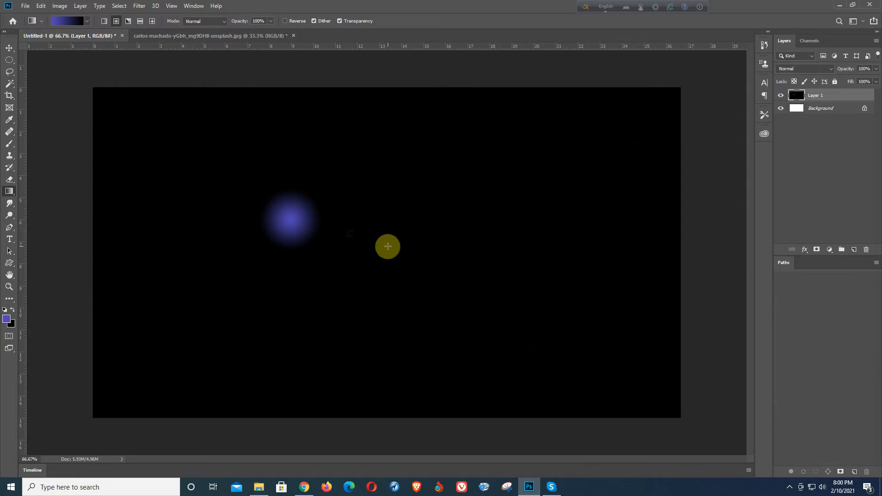
left_click_drag(387, 246, 389, 247)
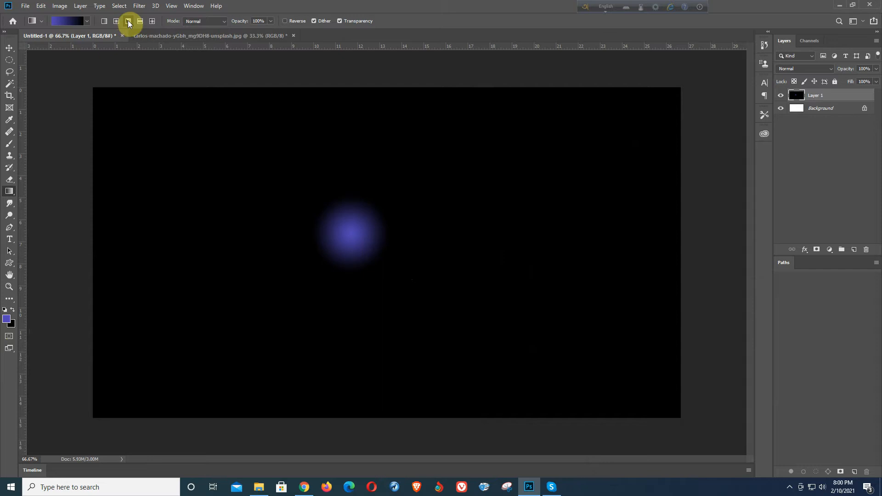
Step: Switch to Angle Gradient and draw blue-to-black gradients at varying angles around the middle of Layer 1
left_click_drag(271, 200, 340, 243)
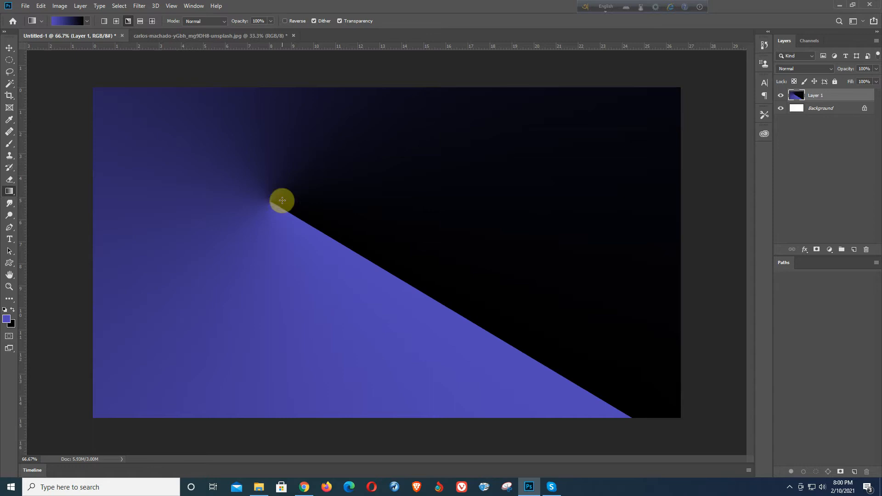
left_click_drag(277, 235, 396, 225)
left_click_drag(345, 253, 397, 255)
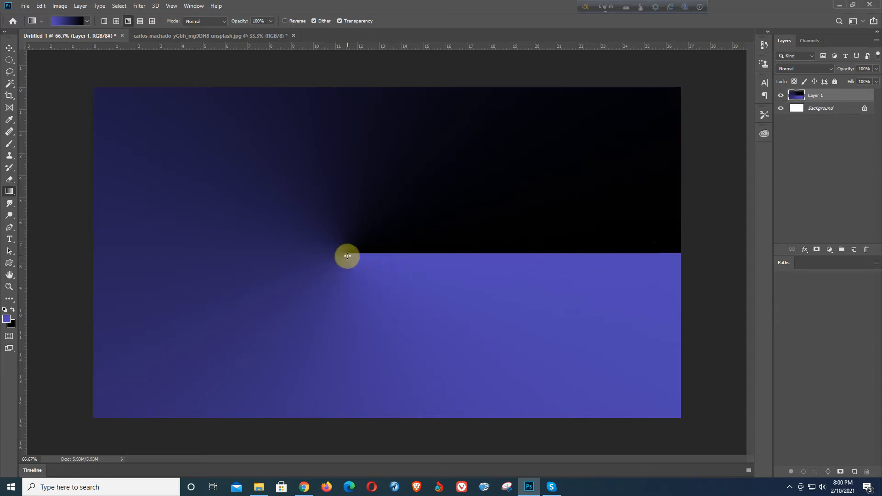
left_click_drag(336, 238, 360, 259)
left_click_drag(335, 221, 369, 239)
left_click_drag(322, 202, 364, 210)
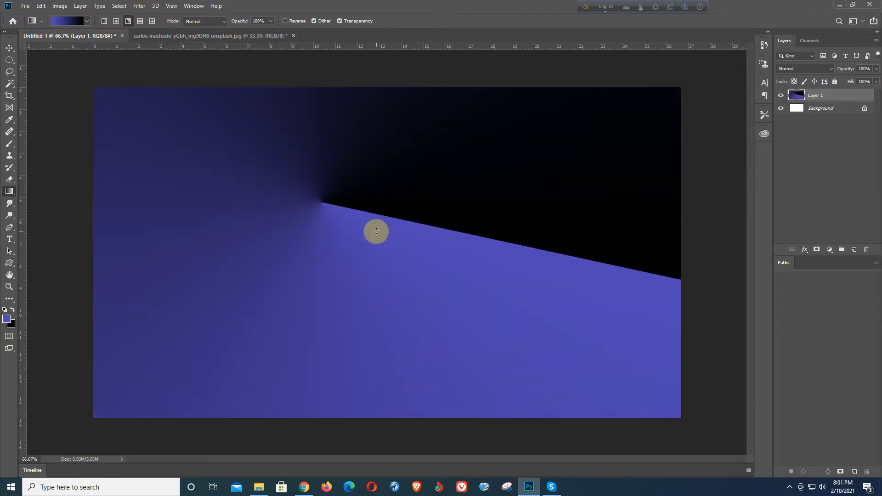
Step: Choose the Spectrum preset in the Gradient Editor and apply it
left_click(63, 20)
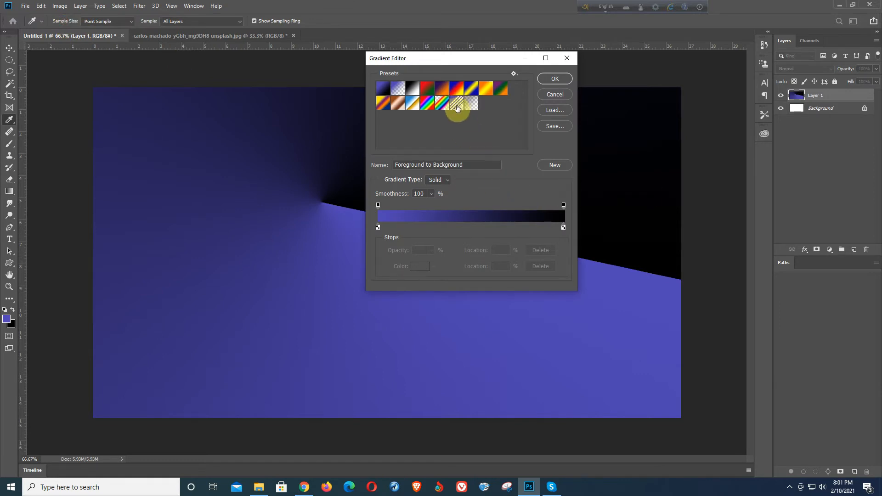
left_click(429, 105)
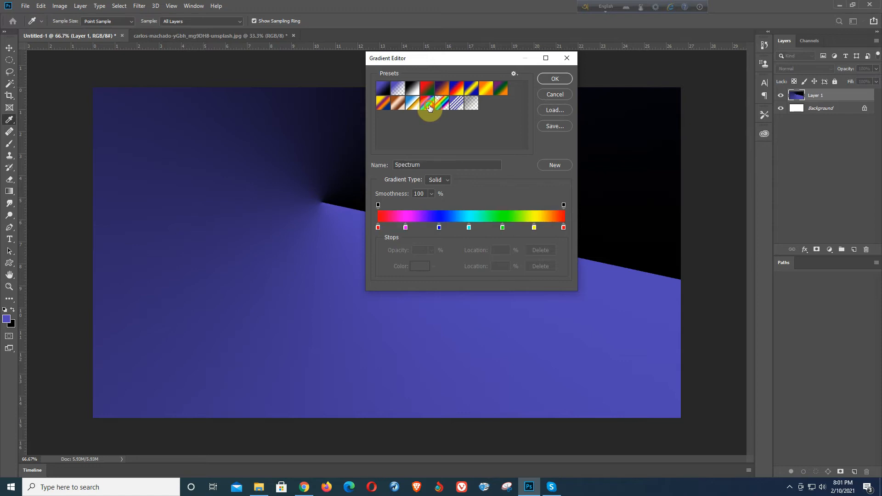
left_click(556, 79)
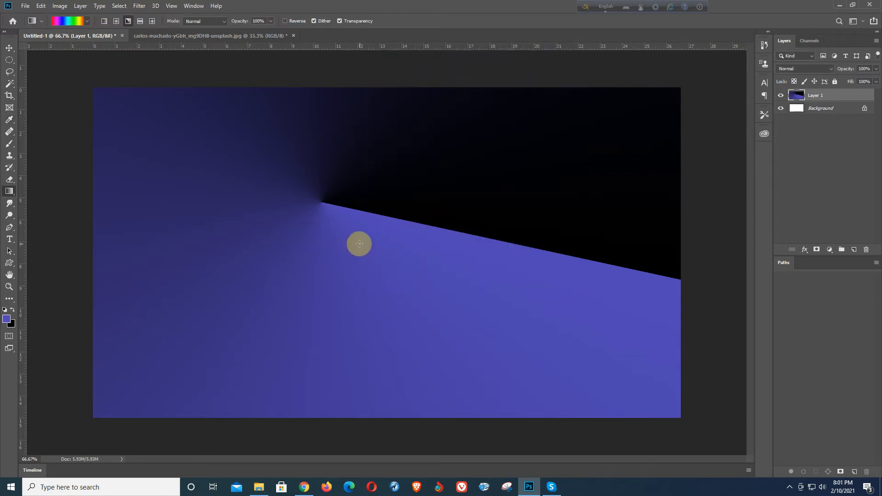
Step: Draw Spectrum angle gradients from different starting points on Layer 1, including the middle and the far left edge
left_click_drag(359, 240, 360, 241)
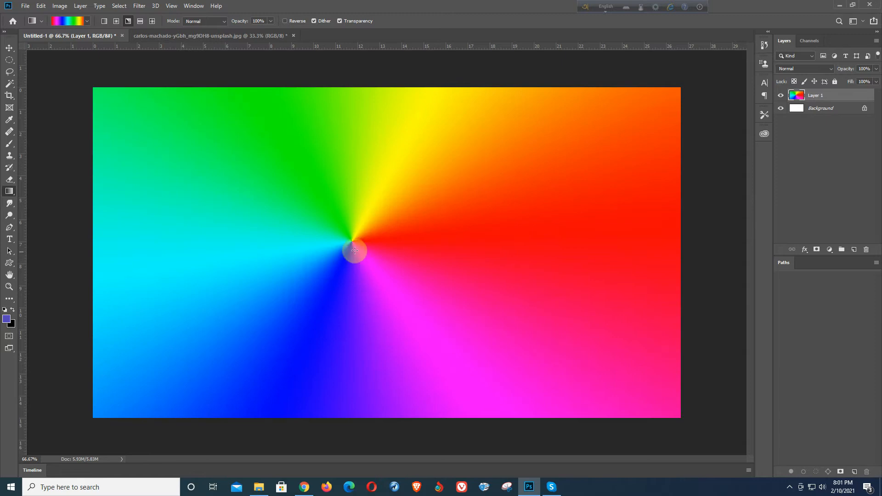
left_click_drag(352, 225, 401, 231)
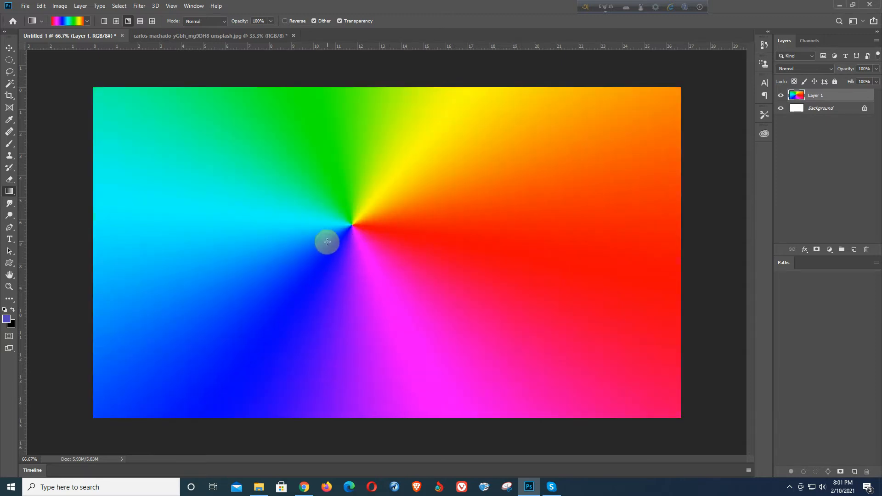
left_click_drag(301, 230, 367, 232)
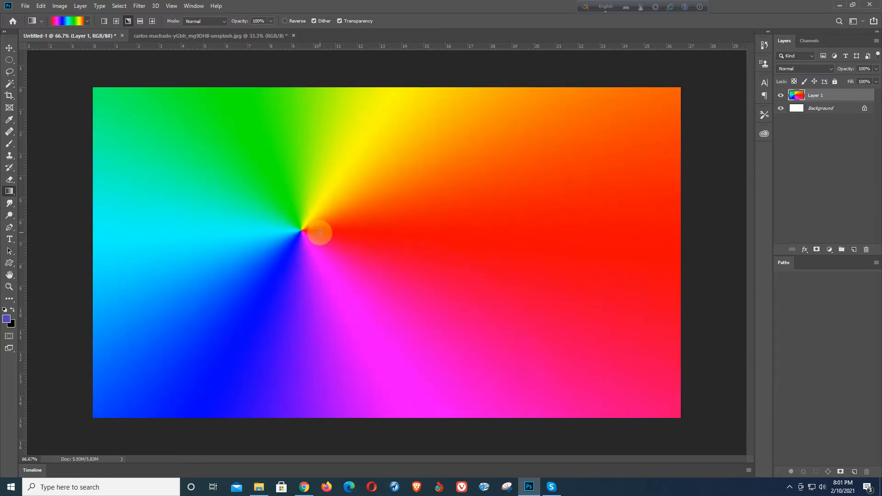
left_click_drag(101, 212, 248, 224)
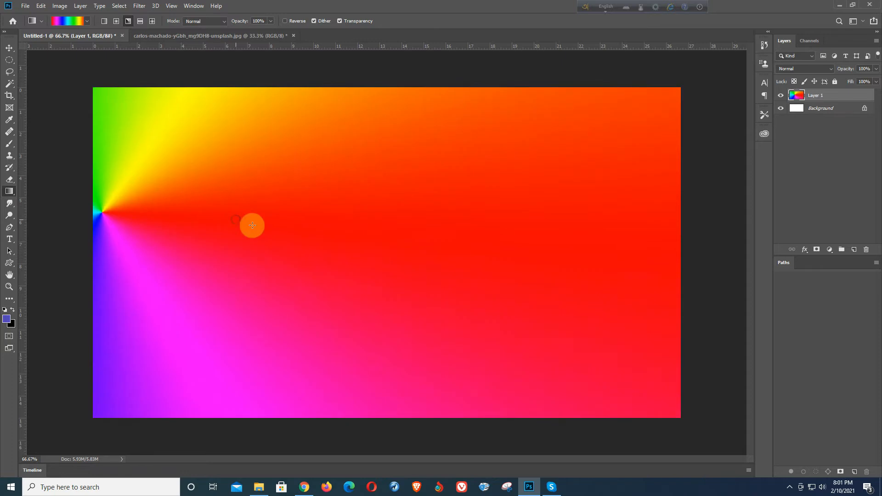
left_click_drag(89, 229, 312, 244)
left_click_drag(385, 244, 478, 258)
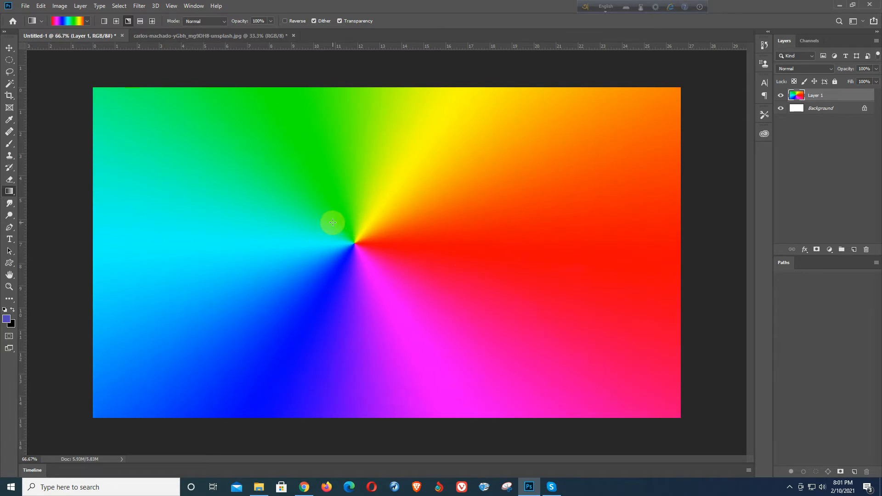
left_click_drag(295, 209, 345, 228)
Step: Switch to Reflected Gradient and draw Spectrum gradients on Layer 1, first short diagonal ones, then ones spanning the full canvas width
left_click(139, 22)
left_click_drag(309, 167, 411, 256)
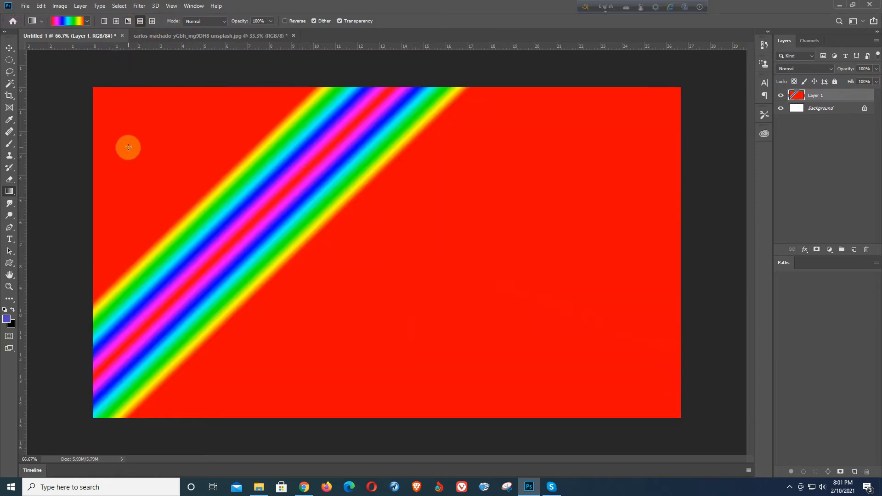
left_click_drag(128, 147, 173, 178)
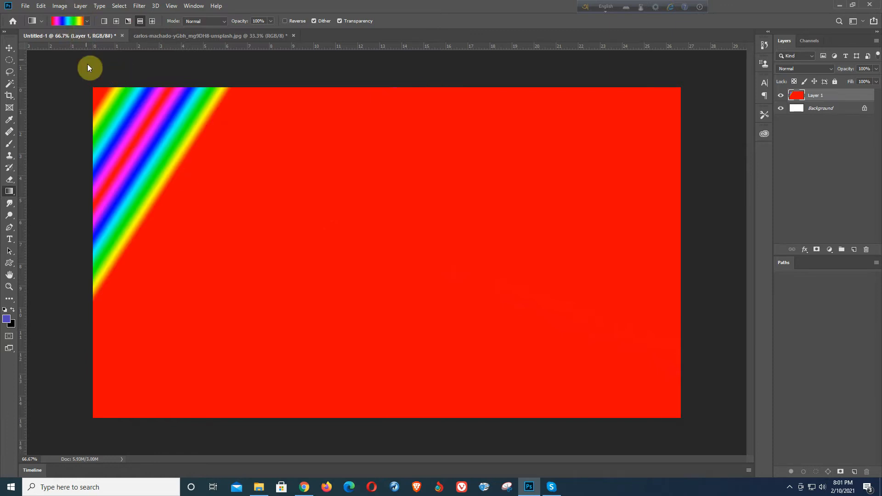
left_click_drag(83, 250, 712, 250)
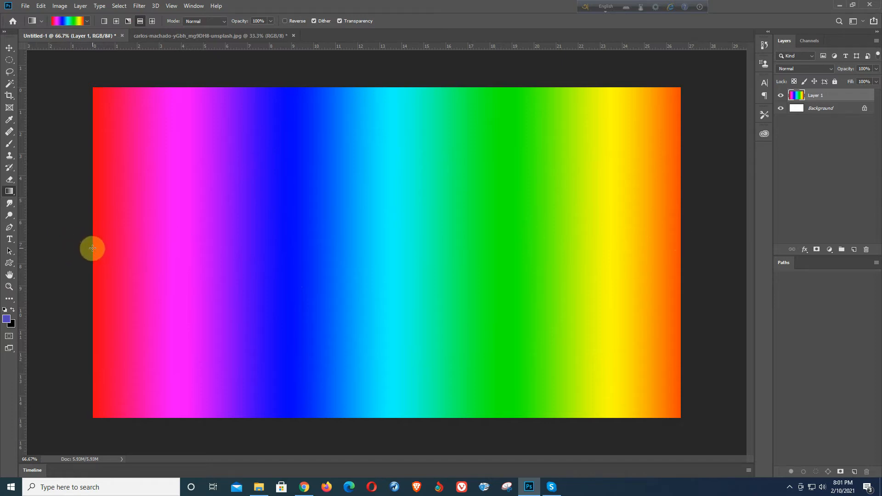
left_click_drag(81, 242, 702, 220)
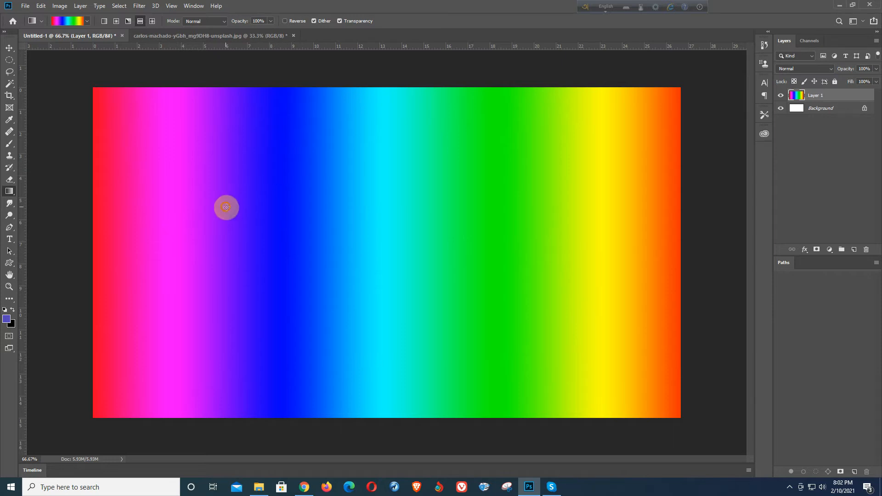
Step: Draw short reflected Spectrum gradients as narrow slanted bands across the left half of Layer 1
left_click_drag(226, 207, 248, 209)
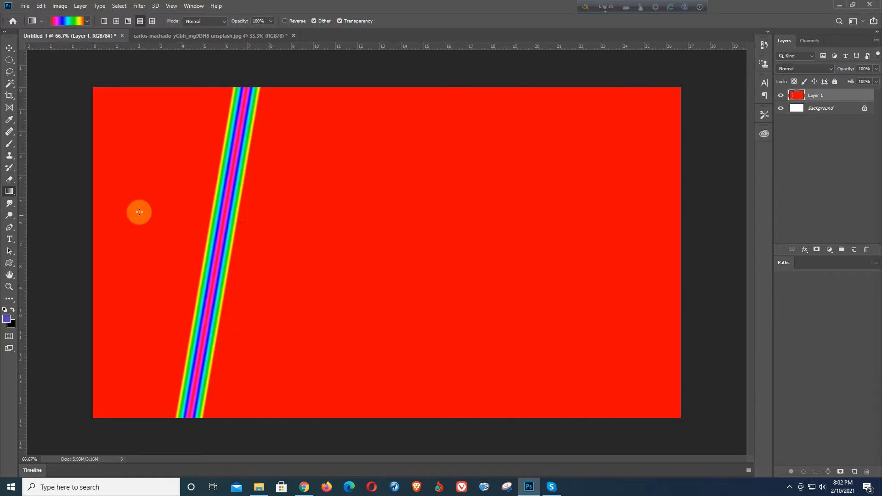
left_click_drag(157, 199, 161, 202)
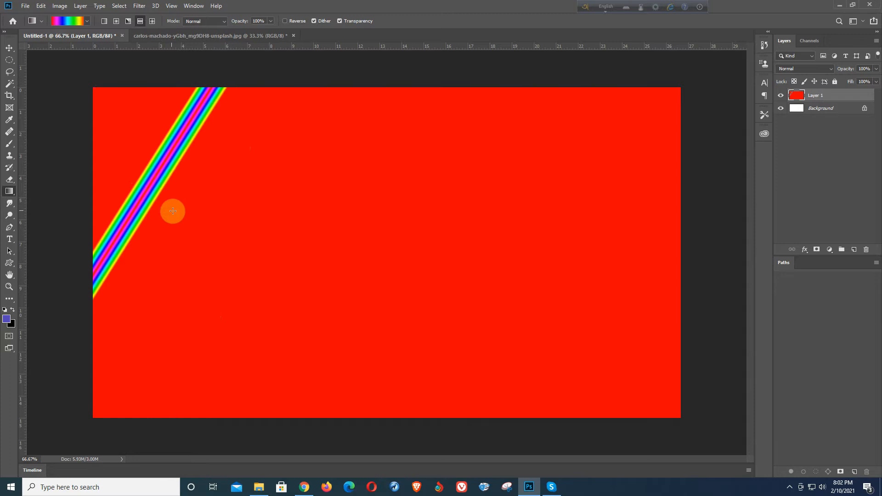
left_click_drag(252, 206, 284, 229)
left_click_drag(185, 179, 186, 182)
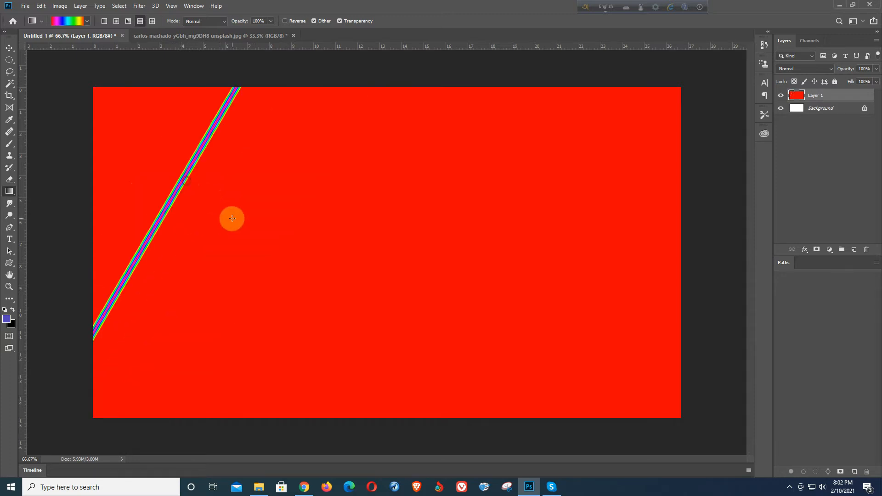
left_click_drag(252, 218, 259, 223)
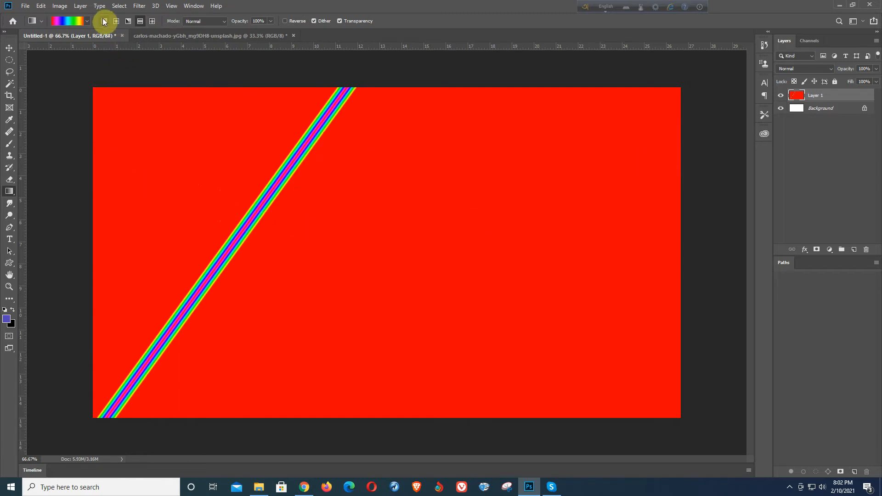
Step: Switch to Linear Gradient and draw slanted Spectrum gradients on Layer 1, ending with a very short one in the upper-left corner
left_click_drag(178, 173, 257, 216)
left_click_drag(301, 248, 402, 272)
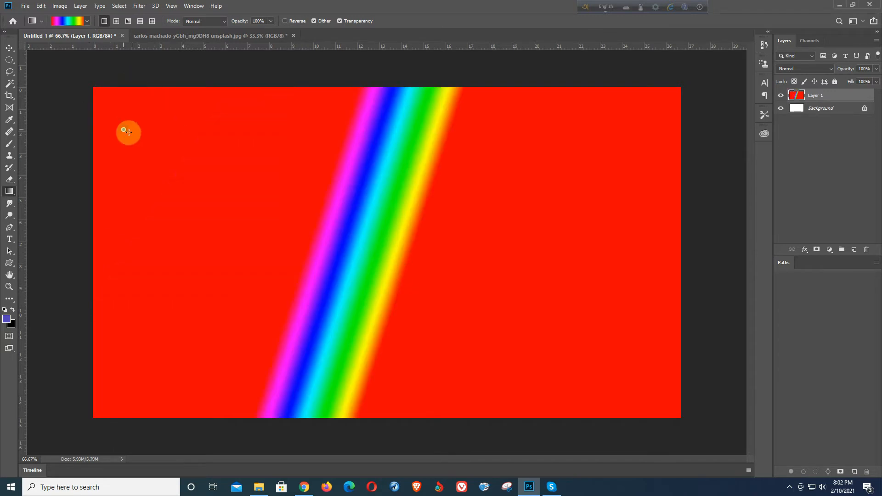
left_click_drag(128, 132, 134, 137)
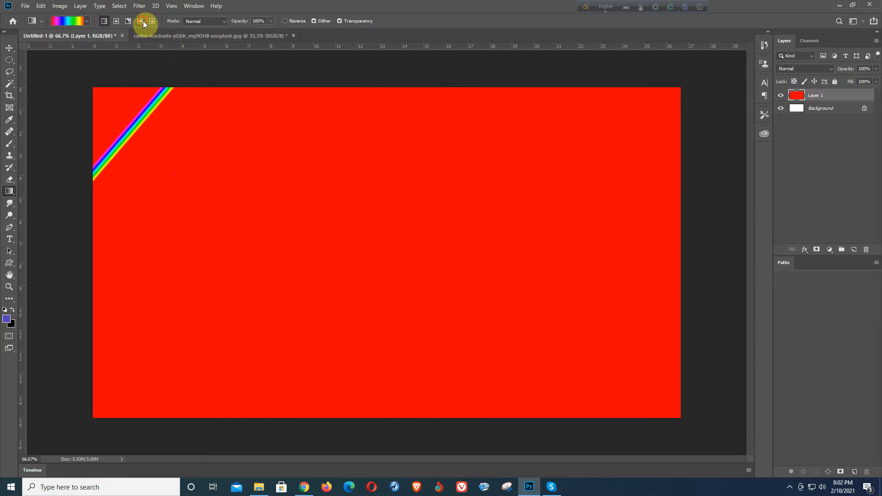
Step: Choose the Foreground to Background preset in the Gradient Editor and apply it
left_click(77, 22)
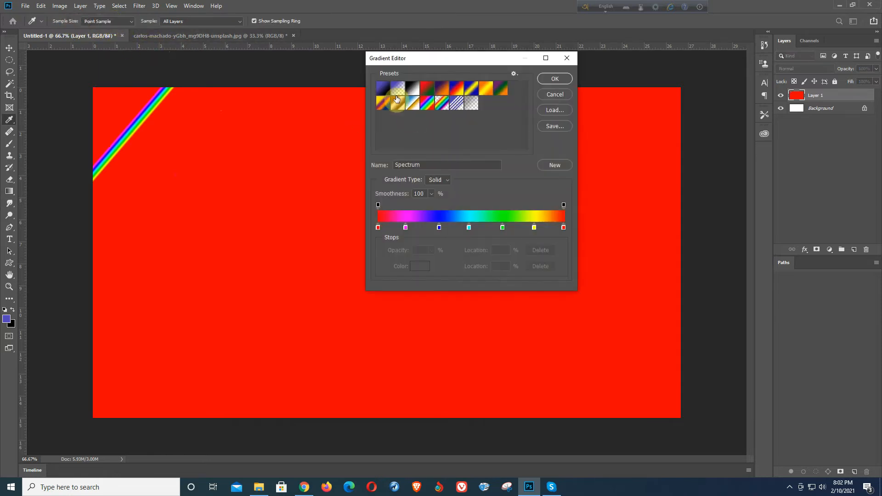
left_click(384, 87)
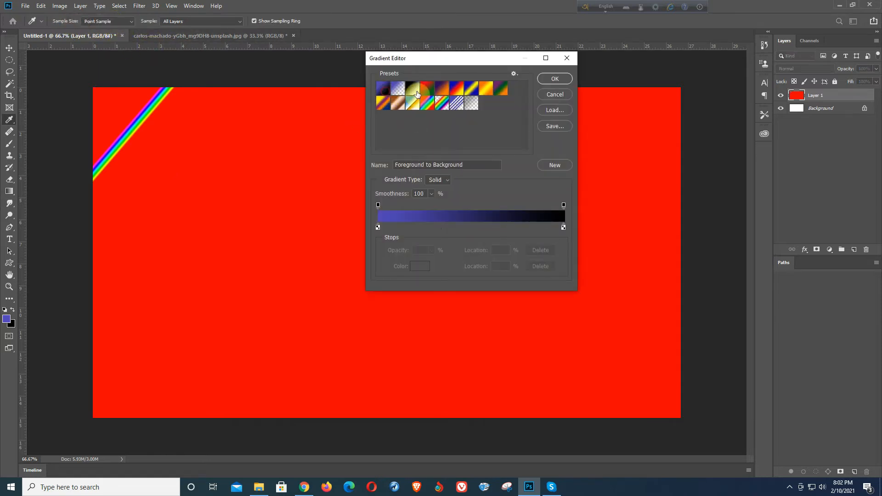
left_click(553, 79)
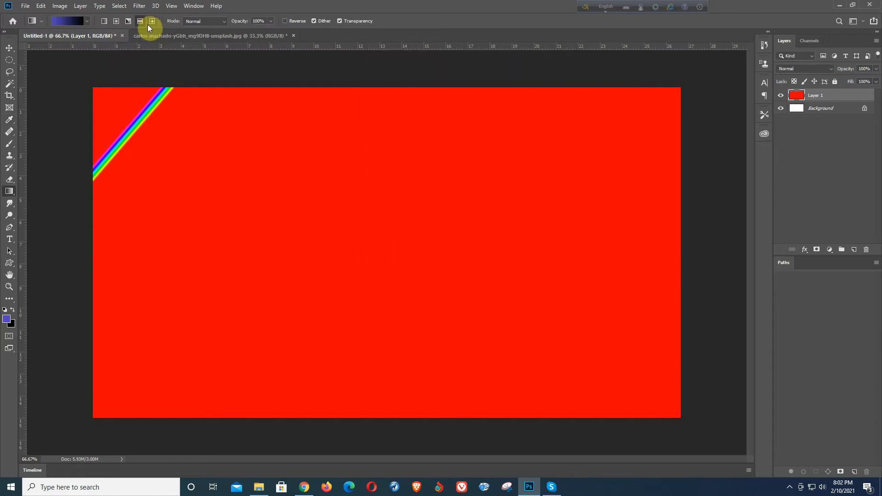
Step: Switch to Reflected Gradient and draw slanted blue-to-black gradients on Layer 1, ending with a diagonal band across the upper left
left_click_drag(390, 199, 403, 249)
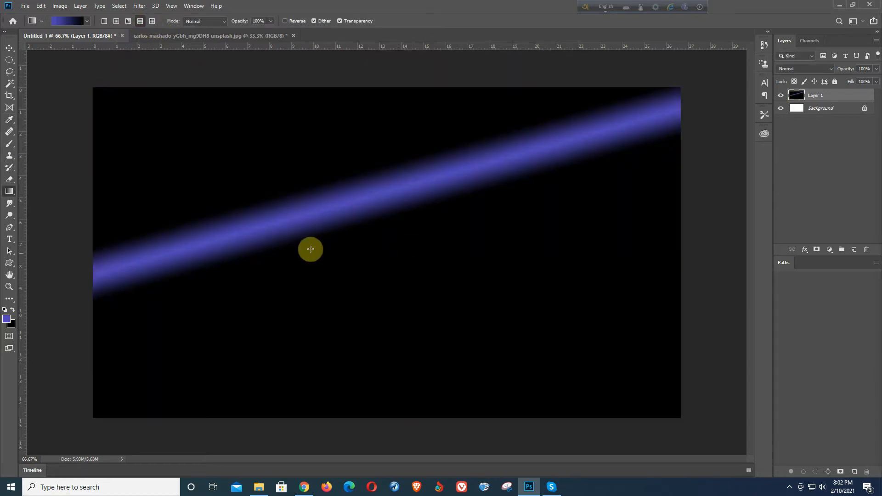
left_click_drag(302, 247, 323, 287)
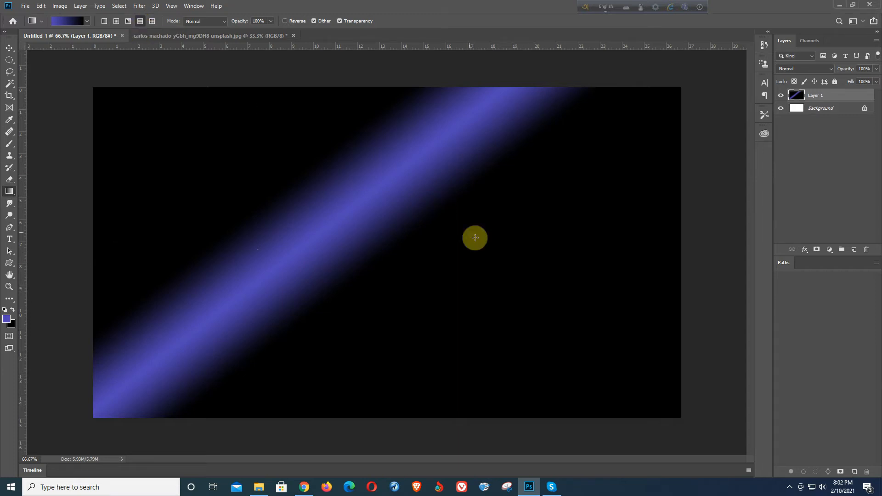
left_click_drag(248, 160, 291, 206)
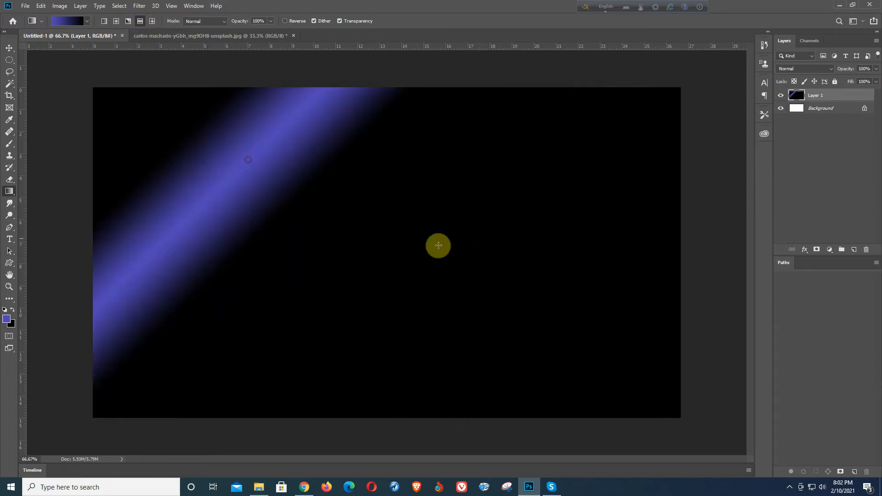
Step: Add a new layer above Layer 1 and hide Layer 1
left_click(853, 248)
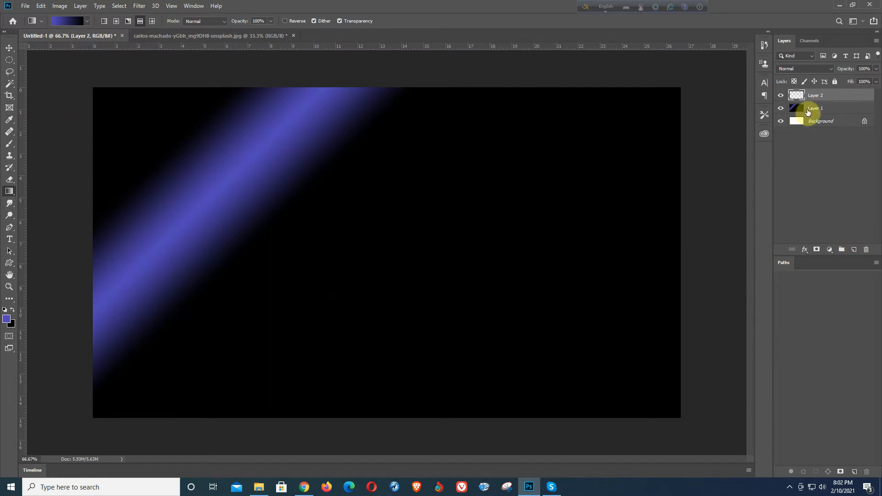
left_click(781, 109)
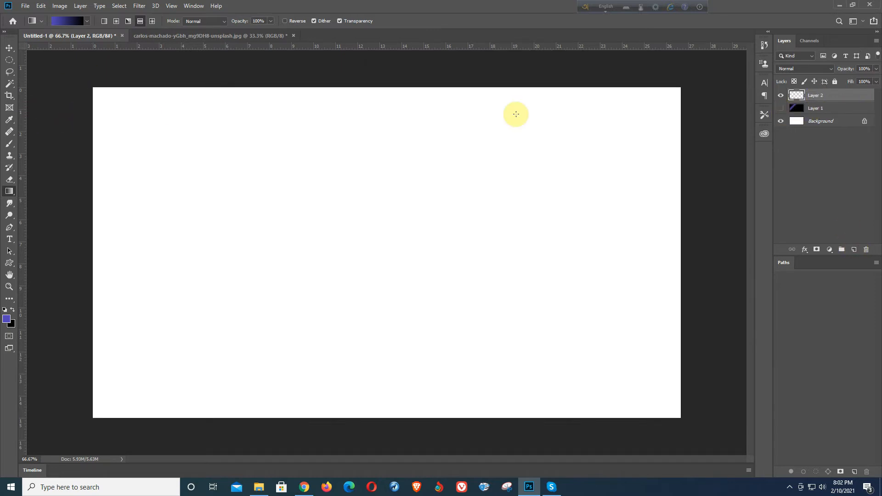
Step: Make a circular selection near the canvas center on Layer 2 and fill it with slanted reflected blue-to-black gradients
left_click(10, 60)
left_click_drag(418, 293, 418, 293)
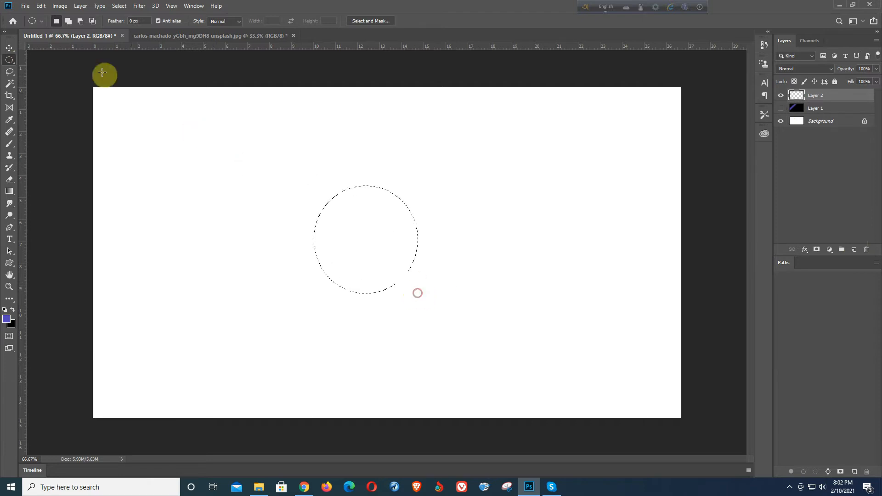
left_click(16, 191)
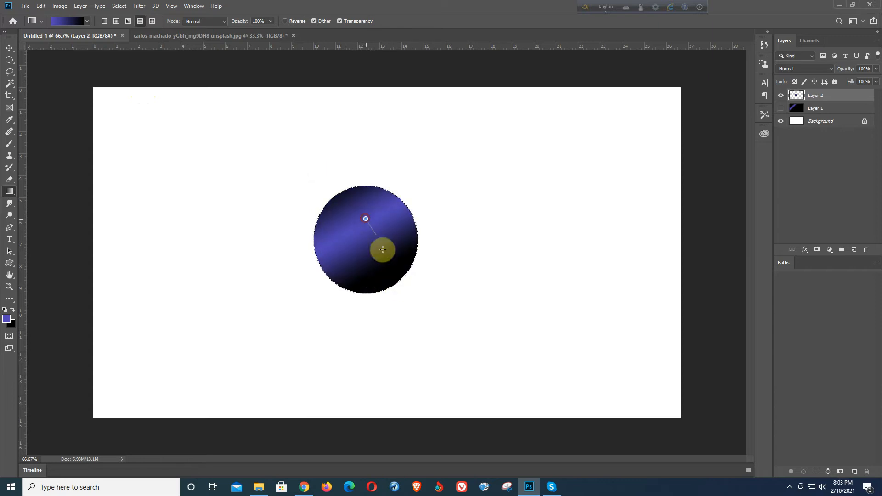
scroll(373, 237, "down", 3)
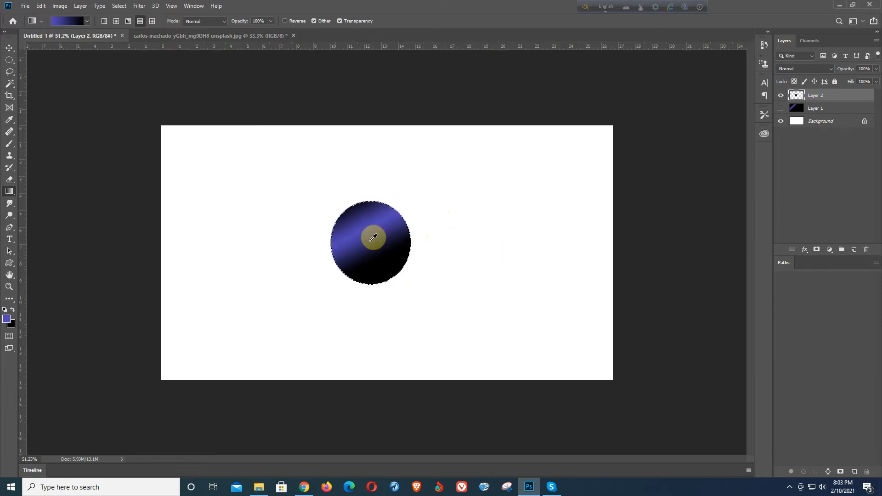
left_click_drag(397, 270, 507, 287)
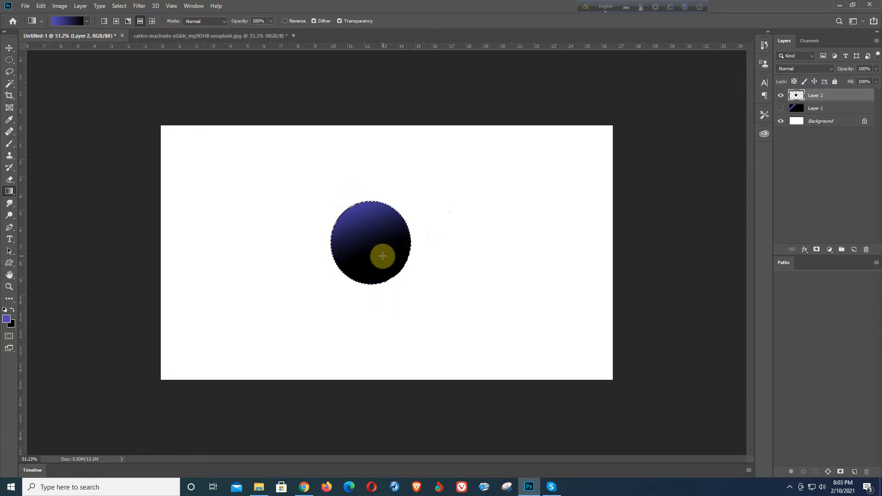
left_click_drag(379, 257, 451, 237)
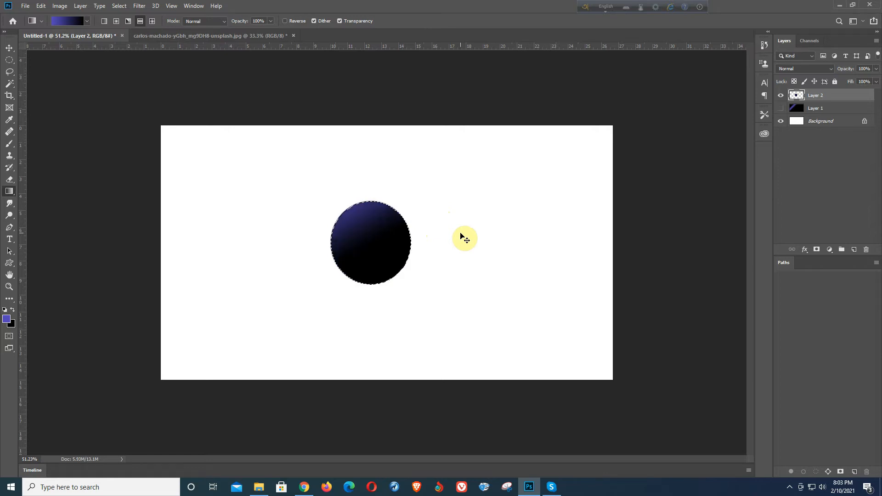
Step: Undo the reflected gradients and the circular selection on Layer 2
key("ctrl+z")
key("ctrl+z")
key("ctrl+z")
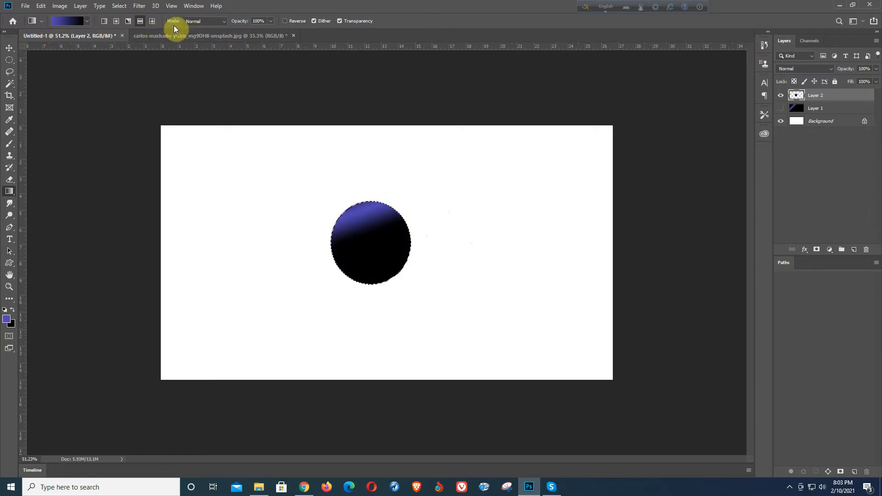
key("ctrl+z")
key("ctrl+z")
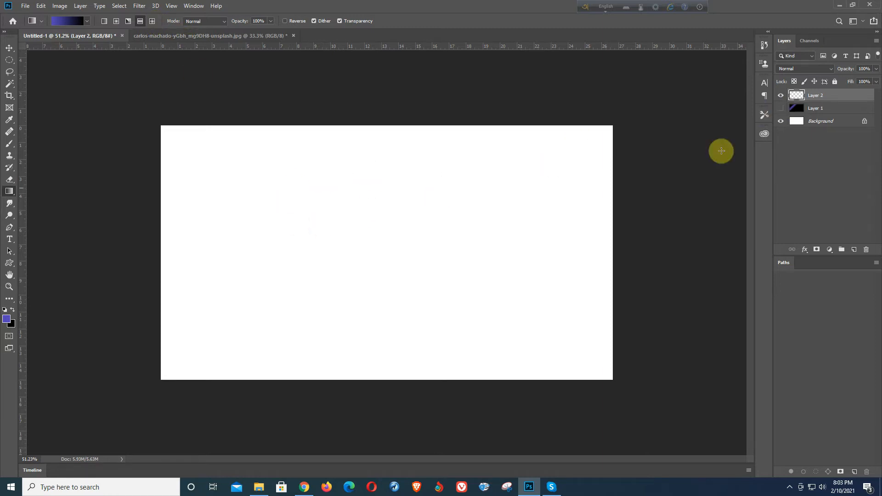
Step: Switch to Diamond Gradient and draw blue-to-black diamonds across Layer 2, ending with a small one right of the upper center
left_click_drag(317, 199, 386, 277)
left_click(152, 21)
left_click_drag(258, 155, 297, 199)
left_click_drag(249, 214, 400, 246)
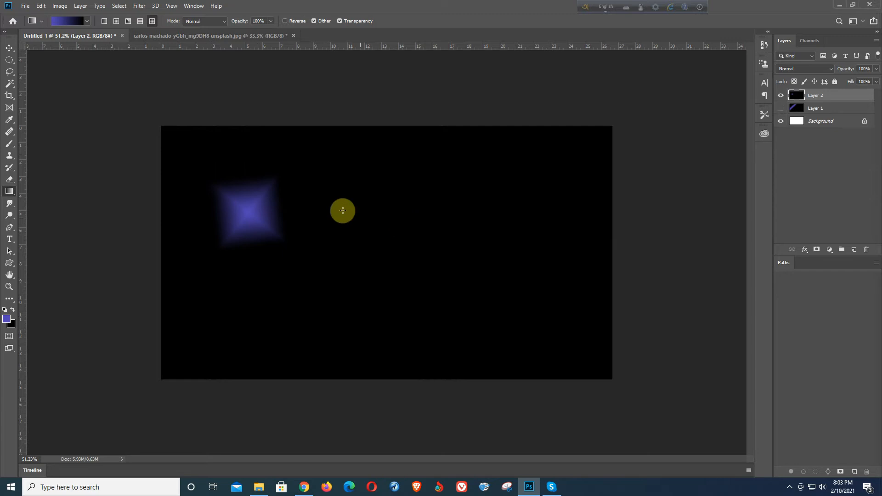
left_click_drag(326, 200, 391, 252)
left_click_drag(439, 194, 464, 225)
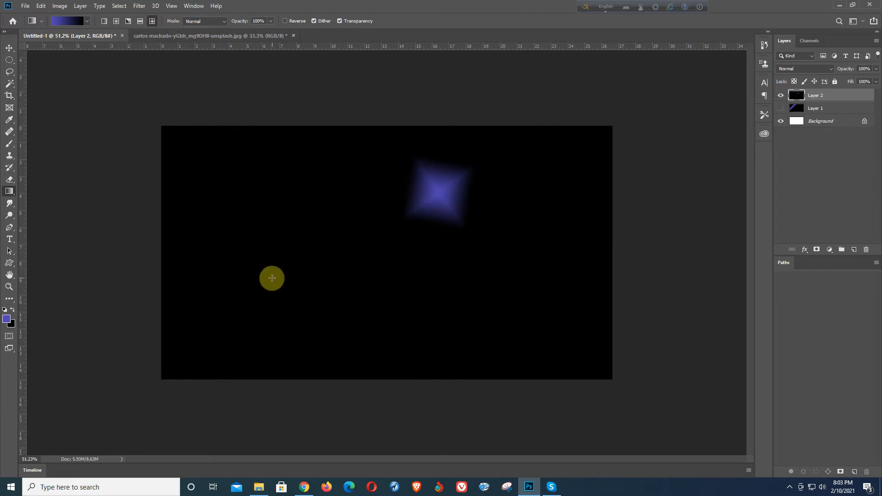
Step: Draw blue-to-black diamond gradients of varying lengths on Layer 2, ending with a wide horizontal one starting near the canvas's left edge
left_click_drag(275, 279, 308, 304)
left_click_drag(230, 181, 338, 266)
left_click_drag(423, 201, 459, 238)
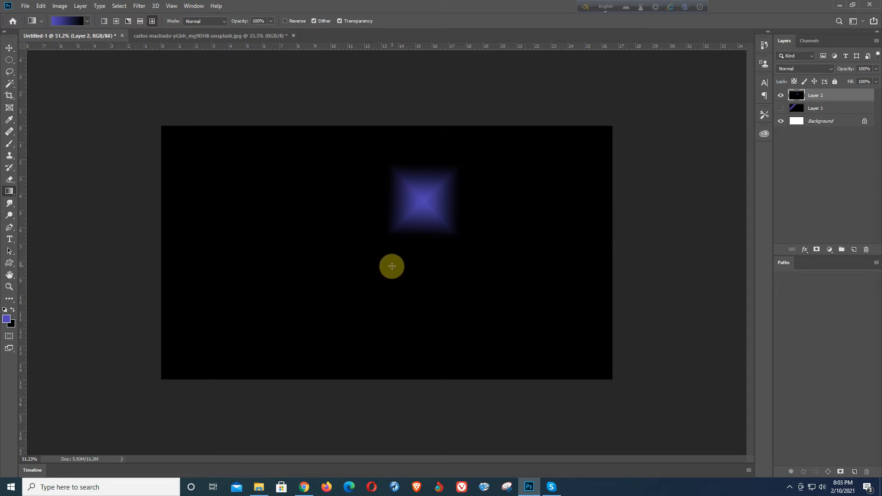
left_click_drag(196, 153, 288, 217)
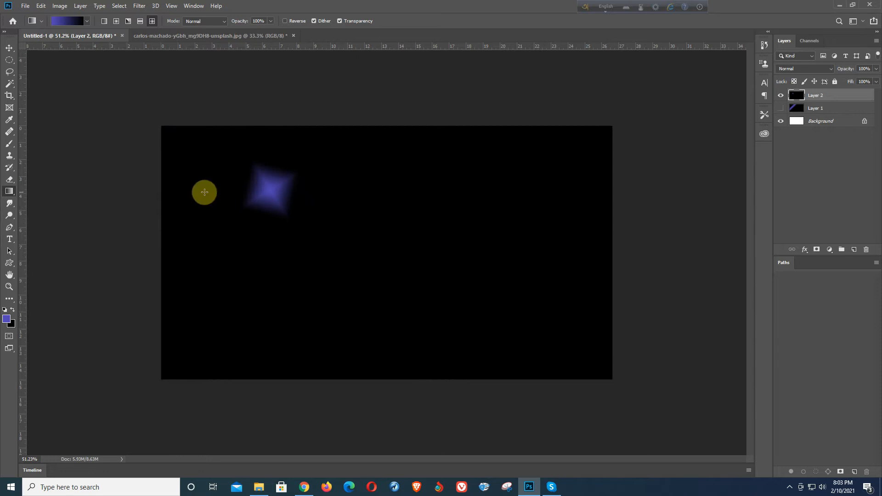
left_click_drag(179, 248, 354, 247)
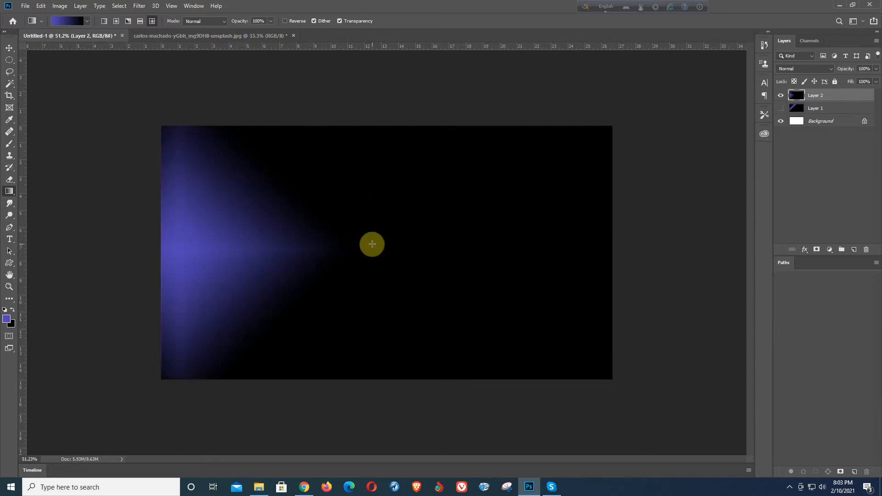
Step: Draw further diamond gradients over the wide one, ending with a large upright diamond in the canvas's upper-left area
left_click_drag(350, 181, 371, 202)
left_click_drag(450, 240, 514, 283)
left_click_drag(545, 212, 565, 266)
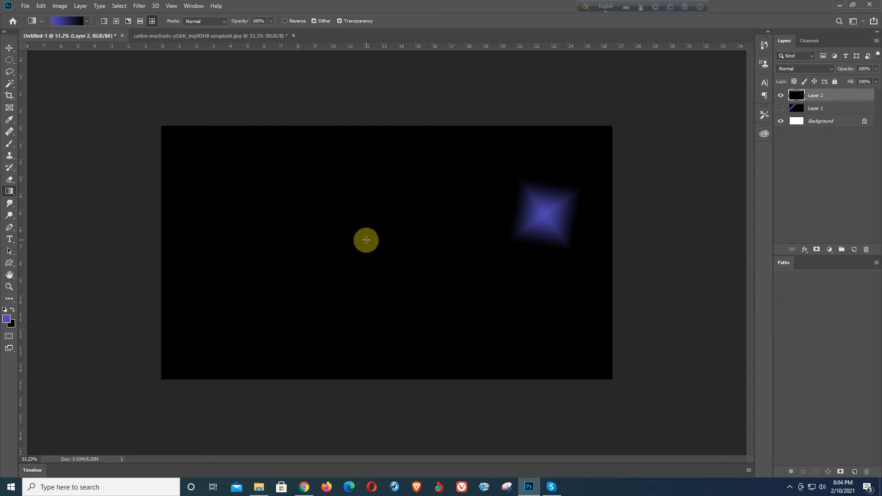
left_click_drag(257, 198, 315, 258)
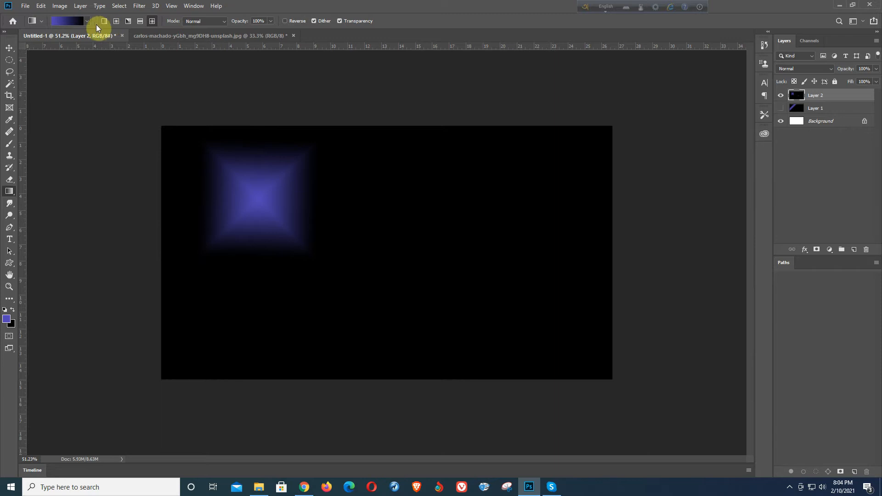
Step: In the Gradient Editor, set the end opacity stop to 0%, give the start color stop the blue 5146b7, and apply
left_click(78, 21)
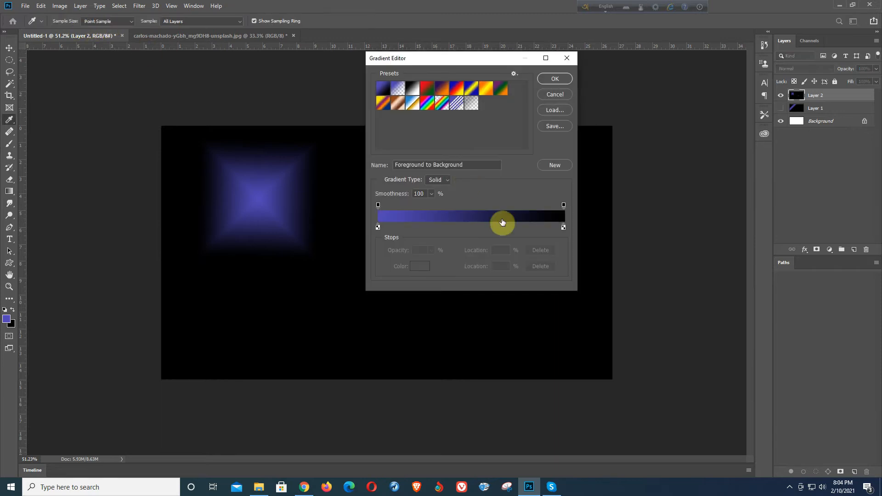
left_click(563, 205)
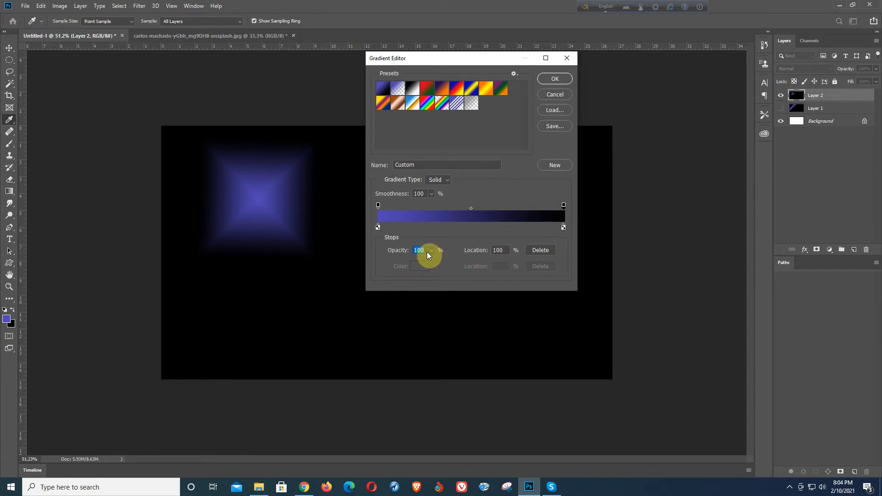
type("0")
mouse_move(378, 227)
left_mouse_down()
mouse_move(405, 226)
mouse_move(368, 228)
mouse_move(378, 227)
left_mouse_up()
double_click(379, 228)
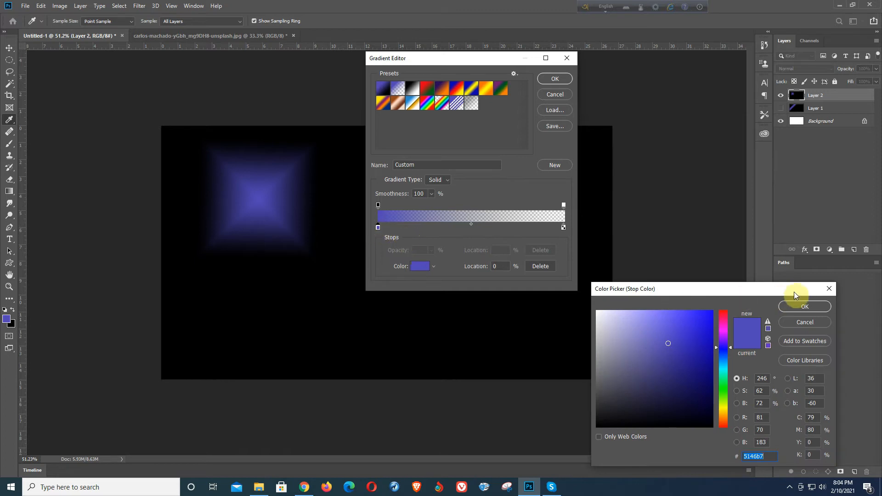
left_click(805, 306)
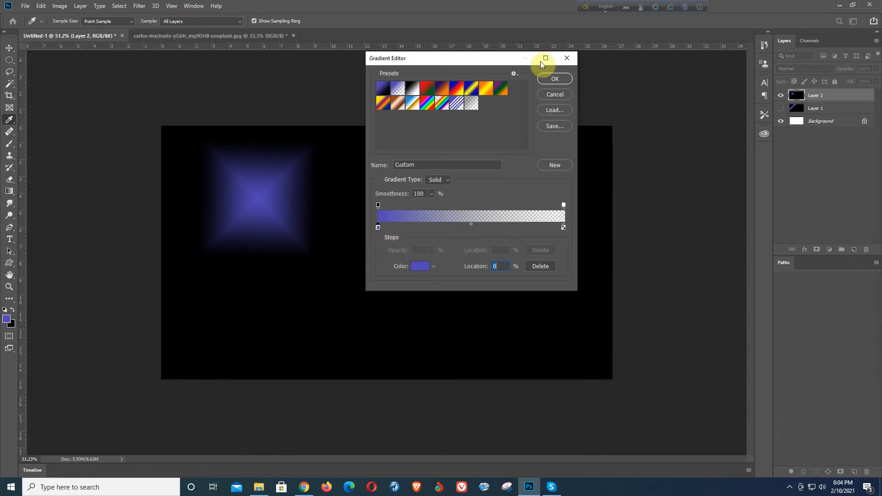
left_click(555, 79)
Step: Scatter blue-to-transparent diamond gradients of different sizes across Layer 2, including a very large one in the lower-right area
left_click_drag(349, 194, 355, 211)
left_click_drag(397, 247, 398, 248)
mouse_move(418, 176)
left_mouse_down()
mouse_move(449, 192)
mouse_move(482, 191)
left_mouse_up()
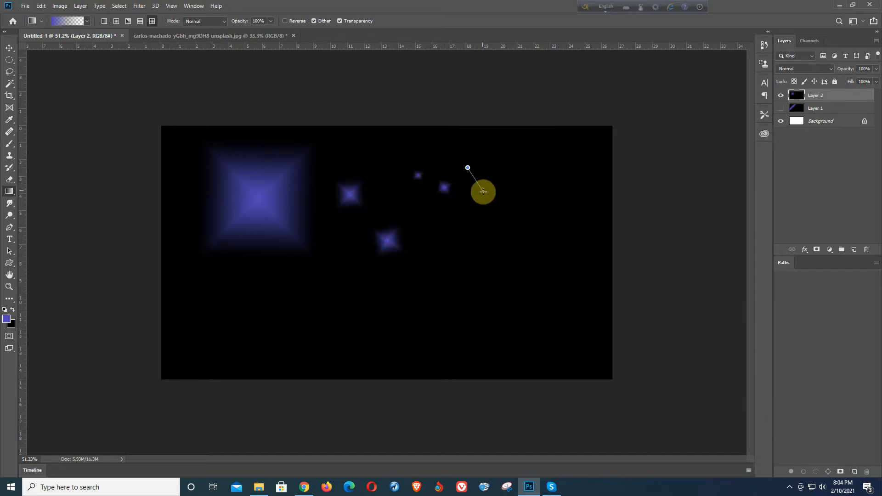
left_click_drag(478, 231, 481, 234)
left_click_drag(466, 275, 468, 279)
left_click_drag(363, 303, 384, 324)
left_click_drag(266, 306, 289, 322)
left_click_drag(526, 195, 544, 220)
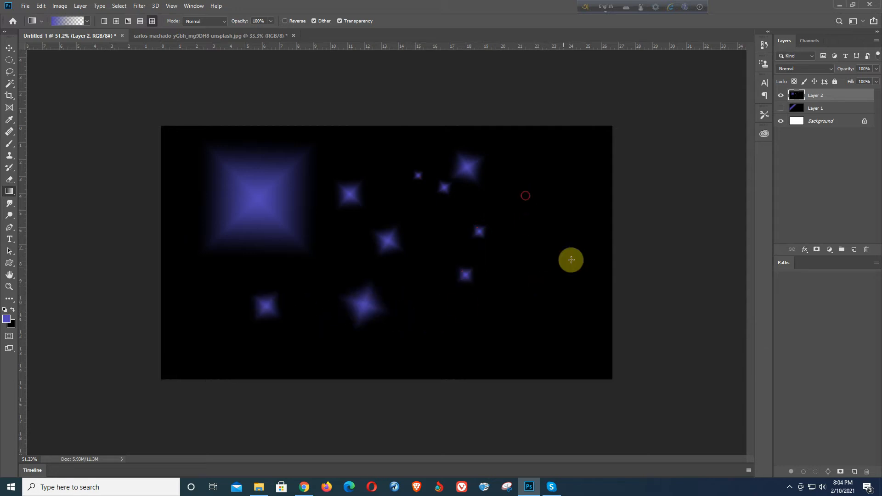
left_click_drag(559, 156, 570, 179)
left_click_drag(570, 220, 386, 356)
left_click_drag(180, 288, 210, 307)
left_click_drag(237, 338, 273, 347)
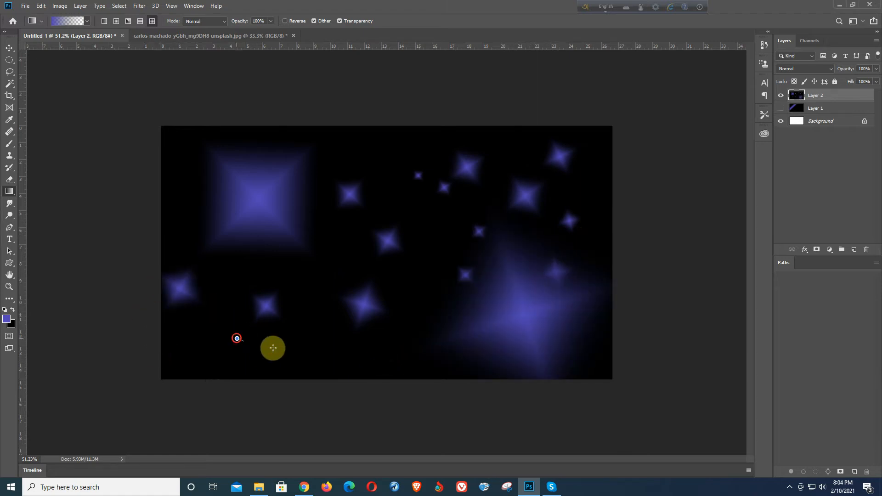
Step: Undo the scattered transparent diamonds and the preceding diamond gradients back to the wide horizontal one at the canvas's left edge
key("ctrl+z")
key("ctrl+z")
key("ctrl+z")
key("ctrl+z")
key("ctrl+z")
key("ctrl+z")
key("ctrl+z")
key("ctrl+z")
key("ctrl+z")
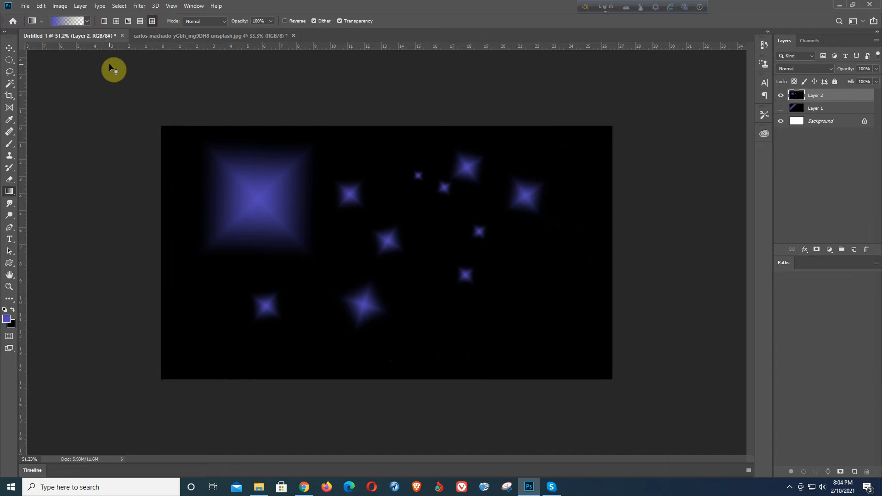
key("ctrl+z")
key("ctrl+z")
key("ctrl+z")
key("ctrl+z")
key("ctrl+z")
key("ctrl+z")
key("ctrl+z")
key("ctrl+z")
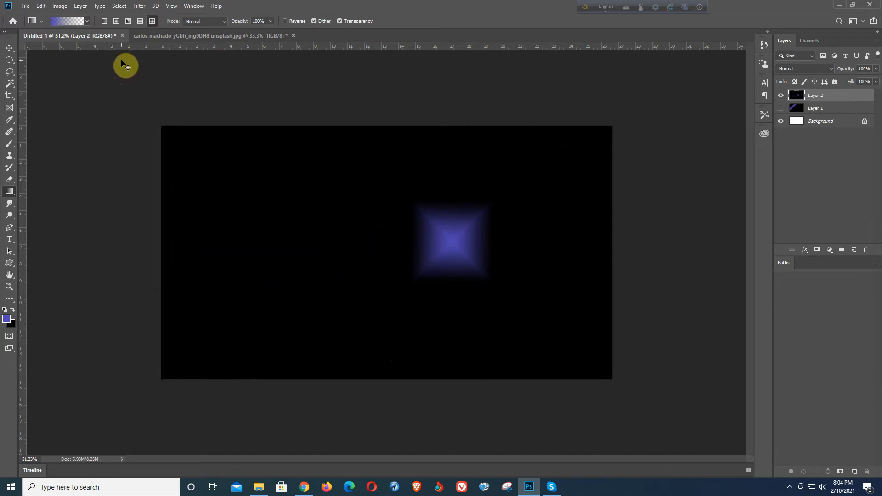
key("ctrl+z")
key("ctrl+z")
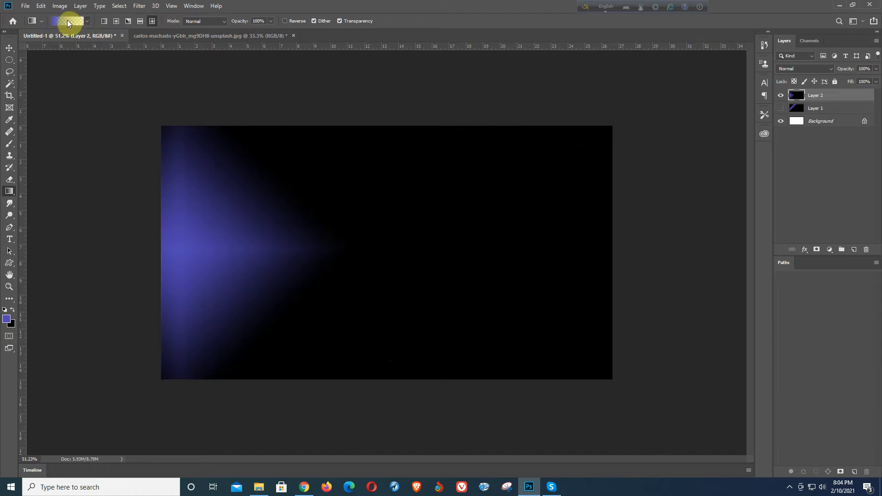
Step: Set the custom gradient's end color stop to black in the Gradient Editor and apply it
left_click(67, 20)
left_click(564, 228)
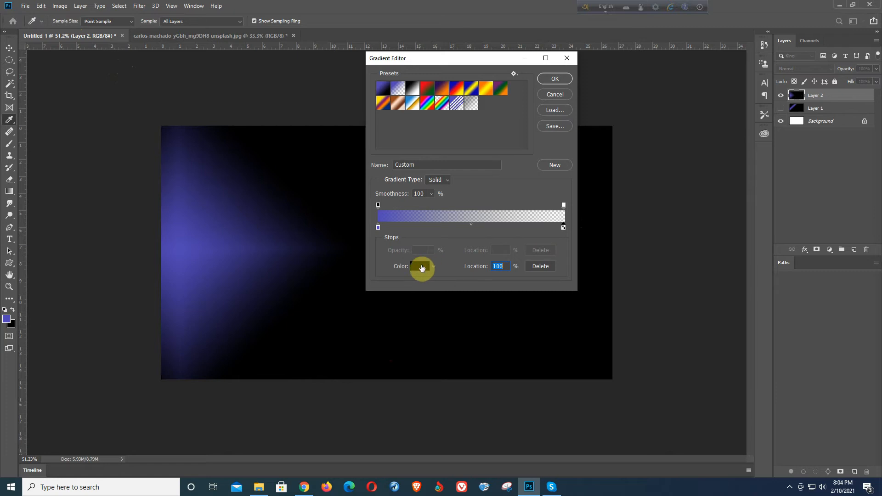
left_click(422, 267)
left_click(808, 308)
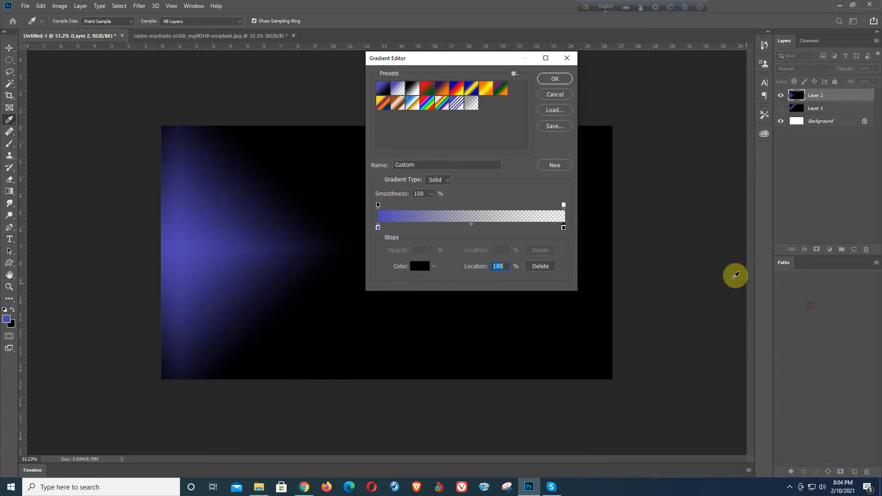
left_click(556, 79)
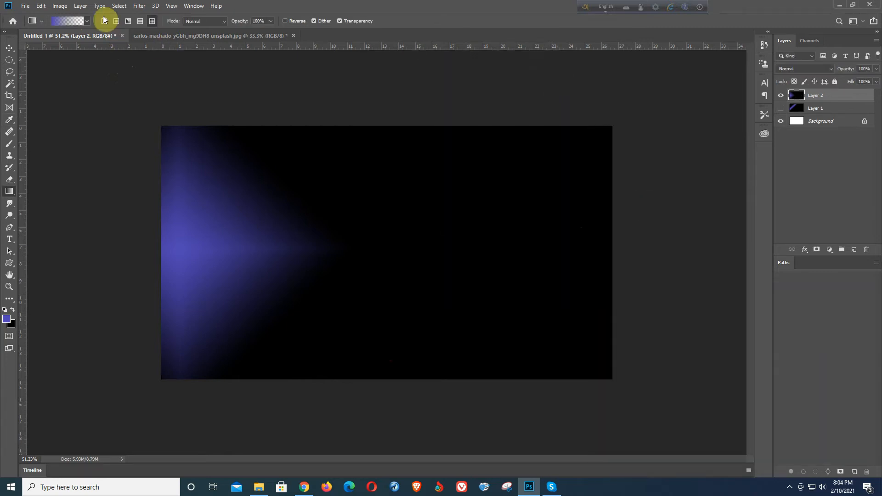
Step: Raise the custom gradient's end opacity stop to 100% and apply it
left_click(60, 22)
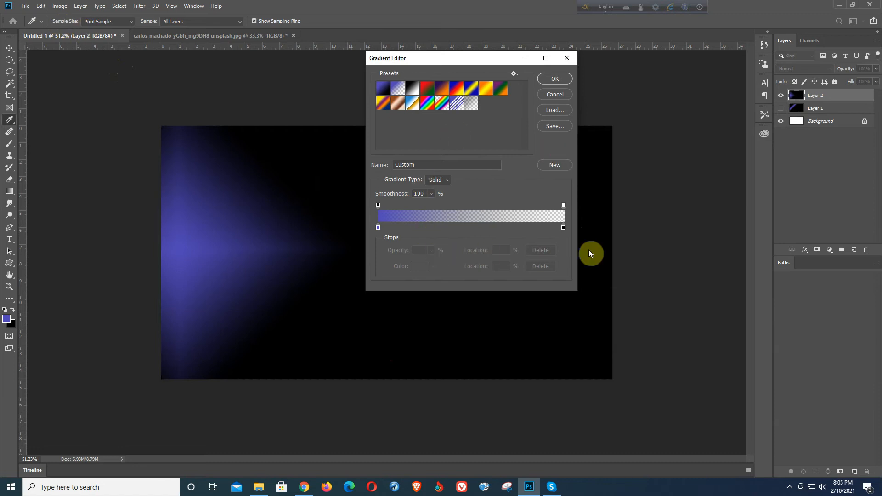
left_click(564, 205)
left_click_drag(431, 260, 575, 272)
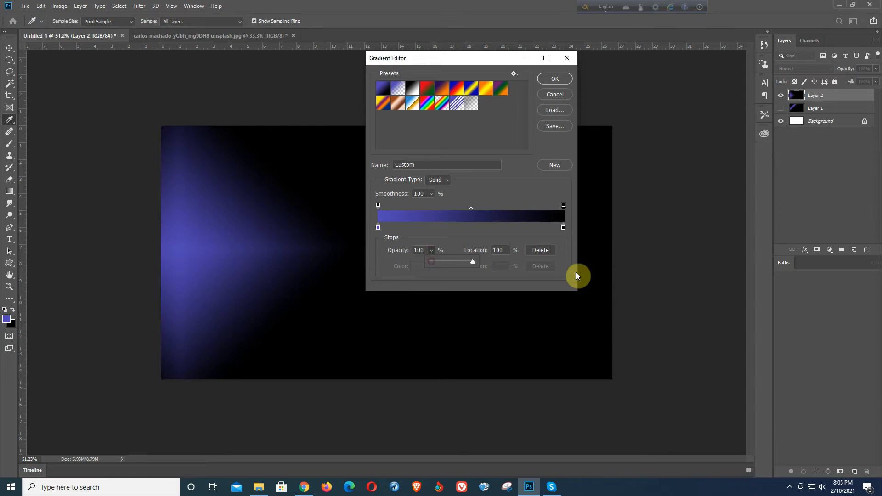
left_click(561, 79)
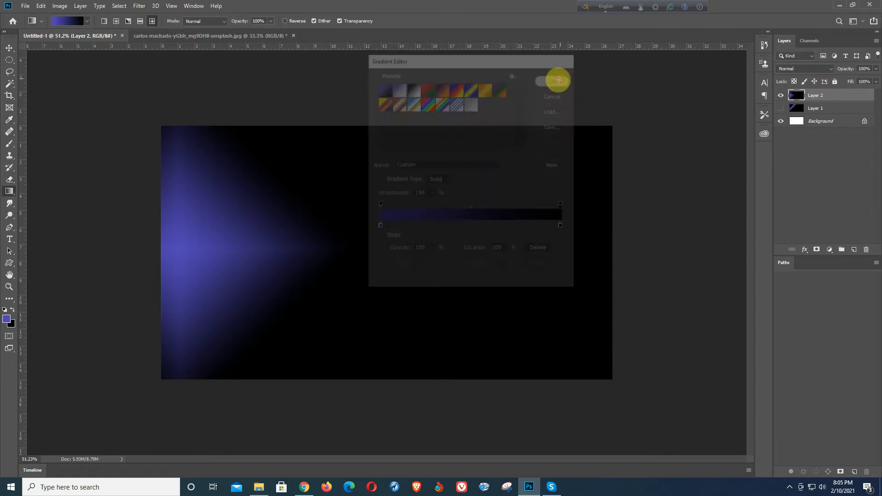
Step: Draw opaque blue-to-black diamond gradients on Layer 2, ending with a tilted diamond left of the canvas center
left_click_drag(338, 180, 353, 195)
left_click_drag(193, 164, 269, 219)
left_click_drag(297, 158, 312, 175)
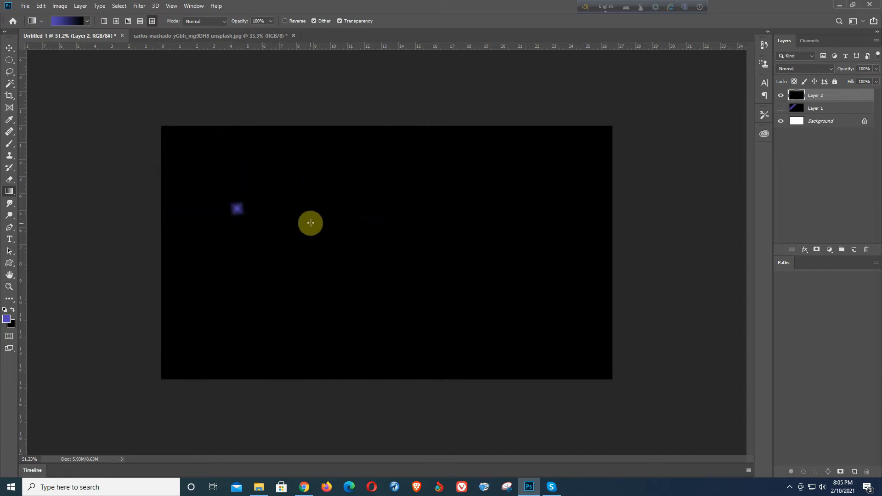
left_click_drag(310, 223, 346, 240)
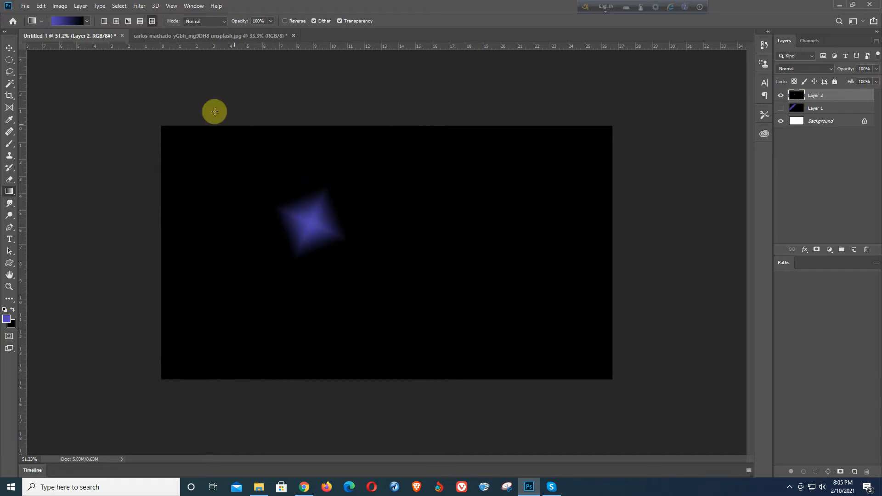
Step: Set the custom gradient's end opacity stop to 0% in the Gradient Editor and apply it
left_click(72, 20)
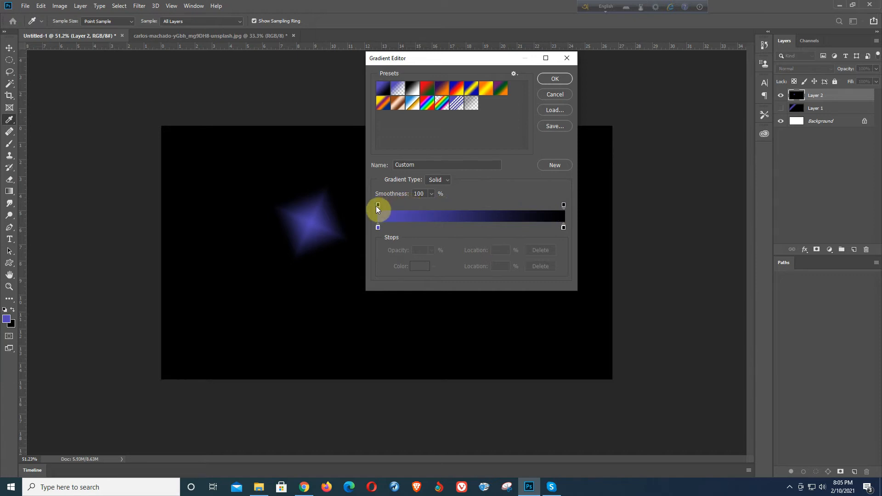
left_click(564, 205)
type("0")
left_click(554, 79)
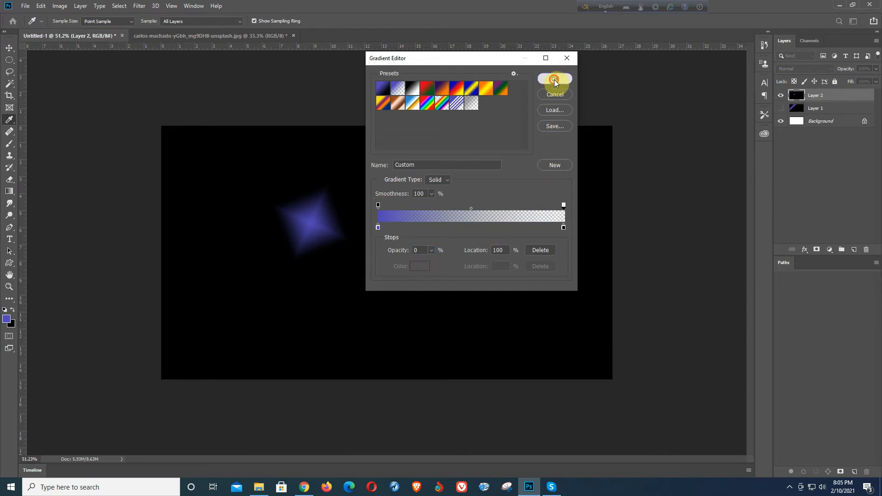
Step: Scatter blue-to-transparent diamonds of different sizes around the tilted diamond on Layer 2, ending with a large one in the lower-right area
left_click_drag(363, 160, 446, 258)
left_click_drag(471, 193, 487, 221)
left_click_drag(521, 179, 533, 190)
left_click_drag(443, 287, 484, 314)
left_click_drag(205, 200, 230, 239)
left_click_drag(265, 276, 386, 325)
left_click_drag(504, 266, 512, 271)
left_click_drag(520, 222, 545, 231)
left_click_drag(547, 307, 585, 362)
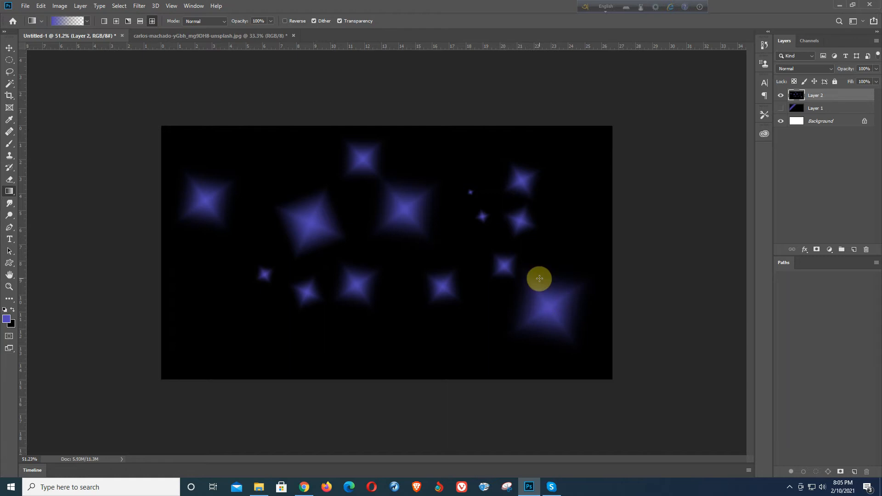
Step: Undo the scattered diamonds on Layer 2, back to a single small diamond in the canvas's left part
key("ctrl+z")
key("ctrl+z")
key("ctrl+z")
key("ctrl+z")
key("ctrl+z")
key("ctrl+z")
key("ctrl+z")
key("ctrl+z")
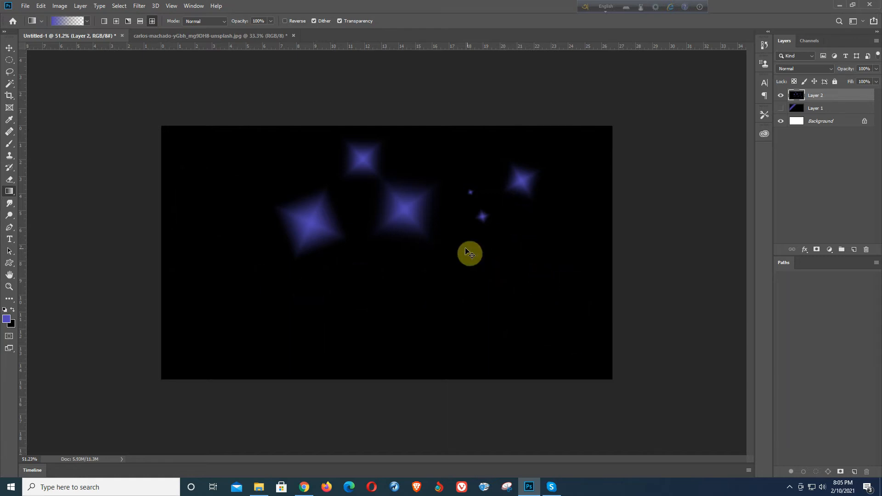
key("ctrl+z")
key("ctrl+z")
key("ctrl+z")
key("ctrl+z")
key("ctrl+z")
key("ctrl+z")
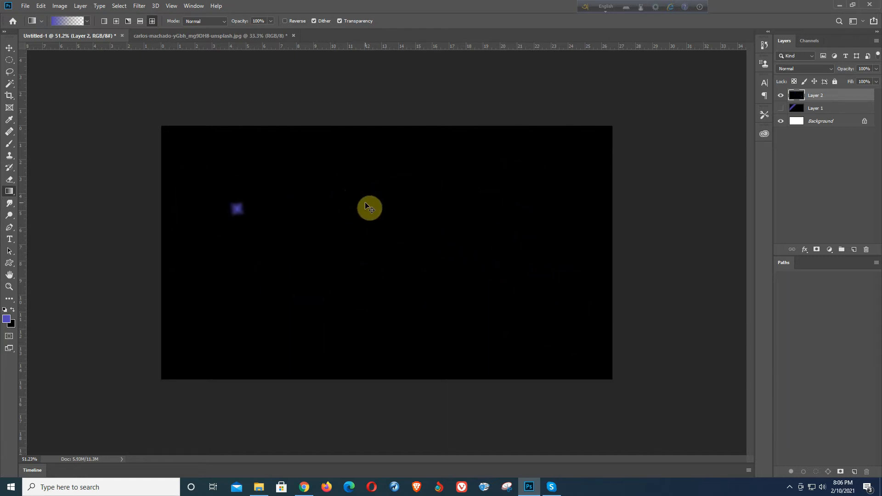
Step: Scatter blue-to-transparent radial gradients of different sizes across Layer 2 around the small diamond
left_click(116, 21)
left_click_drag(294, 155, 321, 190)
left_click_drag(354, 171, 367, 181)
left_click_drag(403, 195, 408, 207)
left_click_drag(489, 166, 505, 187)
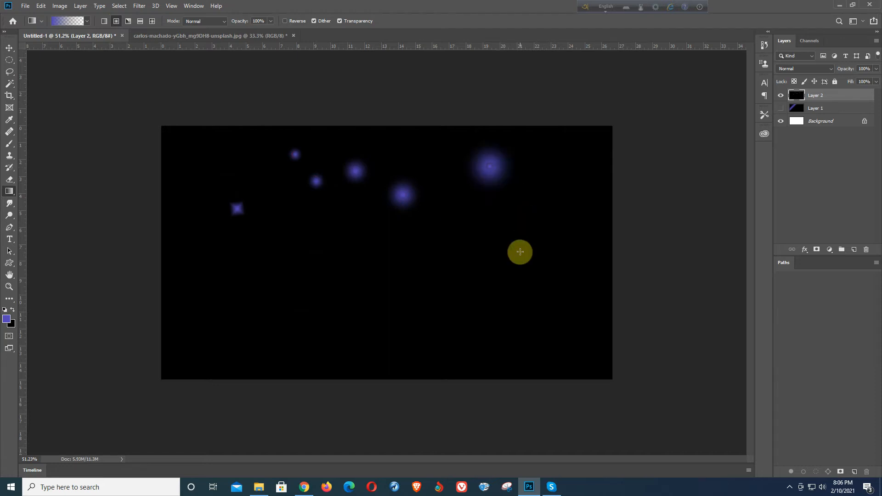
left_click_drag(437, 251, 452, 269)
left_click_drag(538, 301, 557, 317)
left_click_drag(288, 303, 369, 320)
left_click_drag(351, 258, 500, 316)
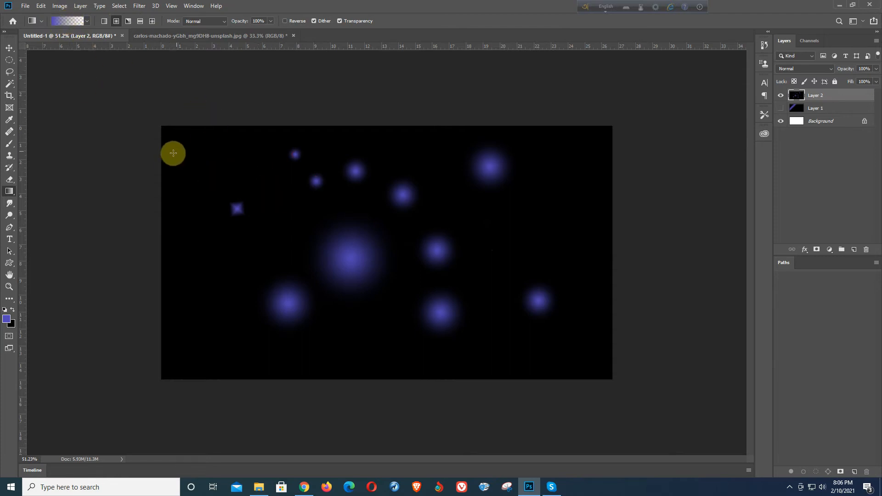
left_click_drag(186, 150, 229, 180)
left_click_drag(272, 213, 276, 220)
left_click_drag(227, 250, 248, 273)
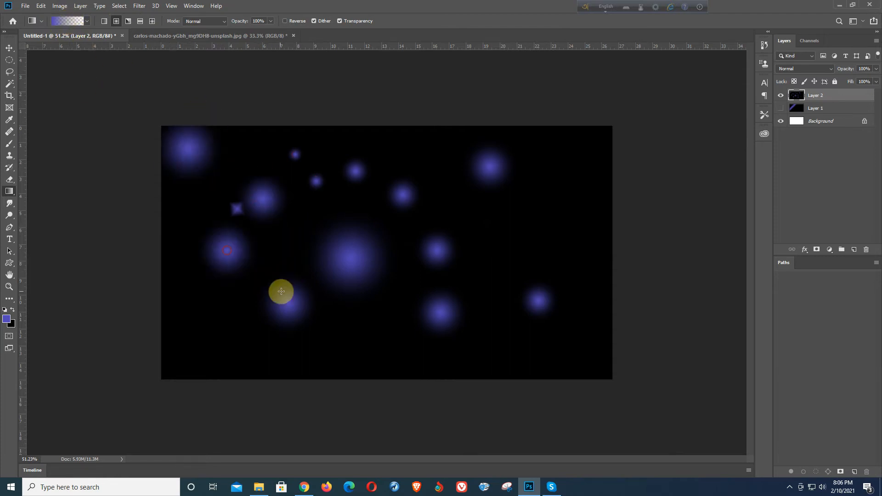
left_click_drag(520, 208, 539, 223)
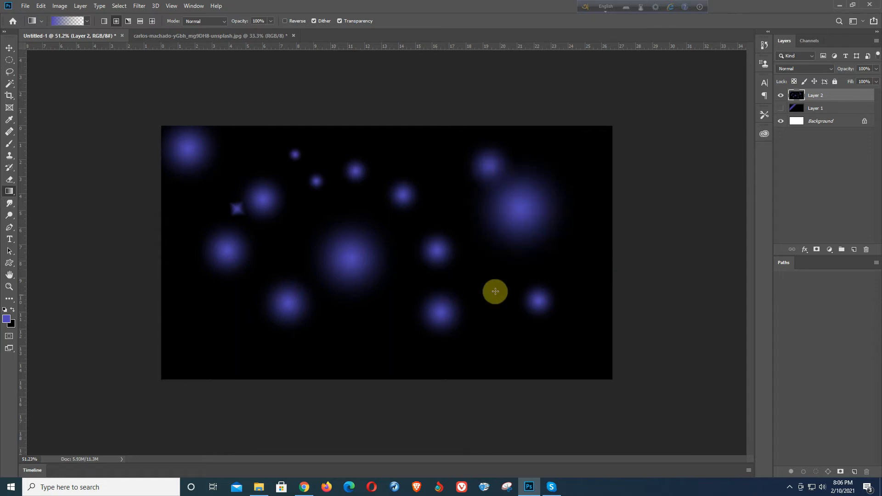
Step: Undo the radial gradients on Layer 2 and go back to the earlier square-shaped diamond near the upper edge
key("ctrl+z")
key("ctrl+z")
key("ctrl+z")
key("ctrl+z")
key("ctrl+z")
key("ctrl+z")
key("ctrl+z")
key("ctrl+z")
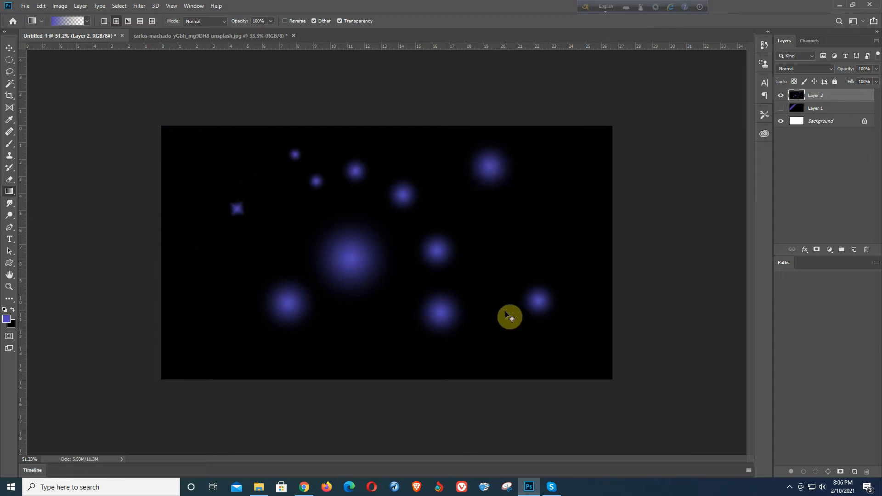
key("ctrl+z")
key("ctrl+z")
key("ctrl+z")
key("ctrl+z")
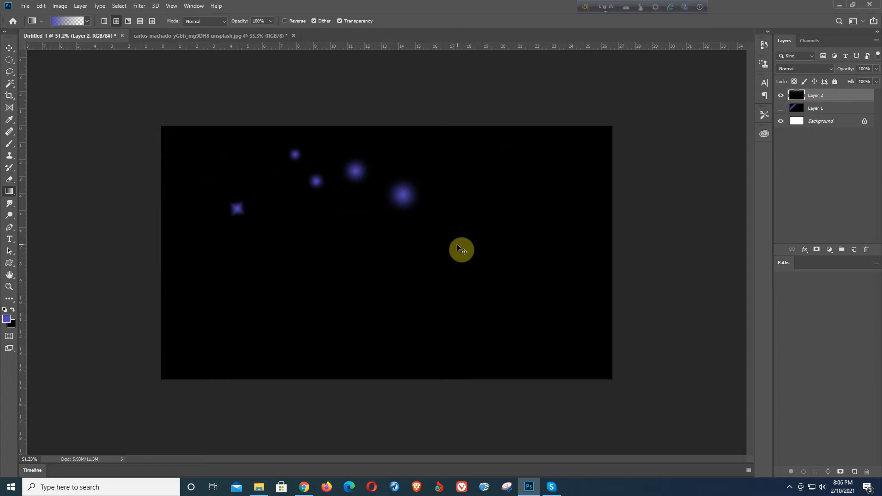
key("ctrl+z")
key("ctrl+z")
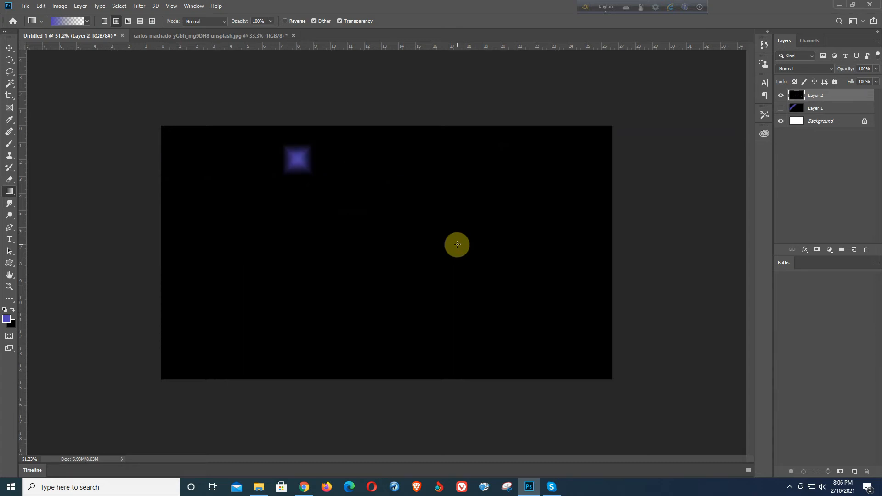
Step: Choose the Foreground to Background preset and draw opaque radial gradients on Layer 2, ending with a circle right of the canvas center
left_click(86, 21)
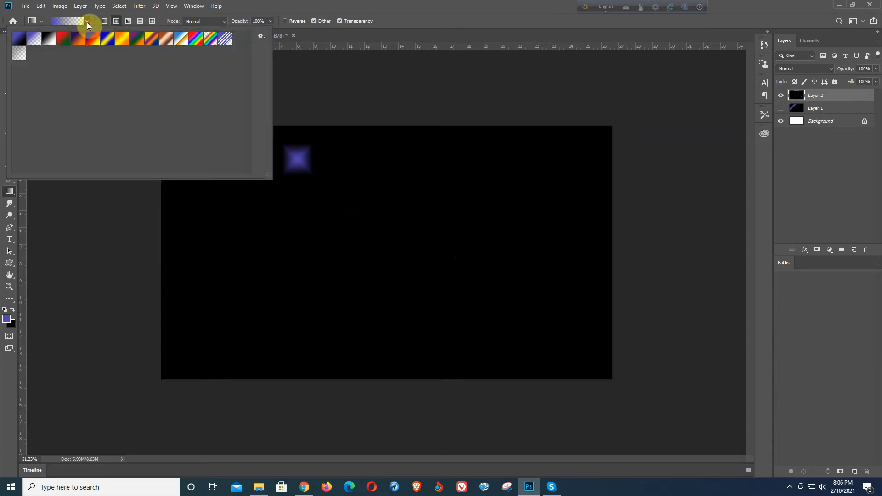
left_click(19, 39)
left_click_drag(368, 250, 432, 290)
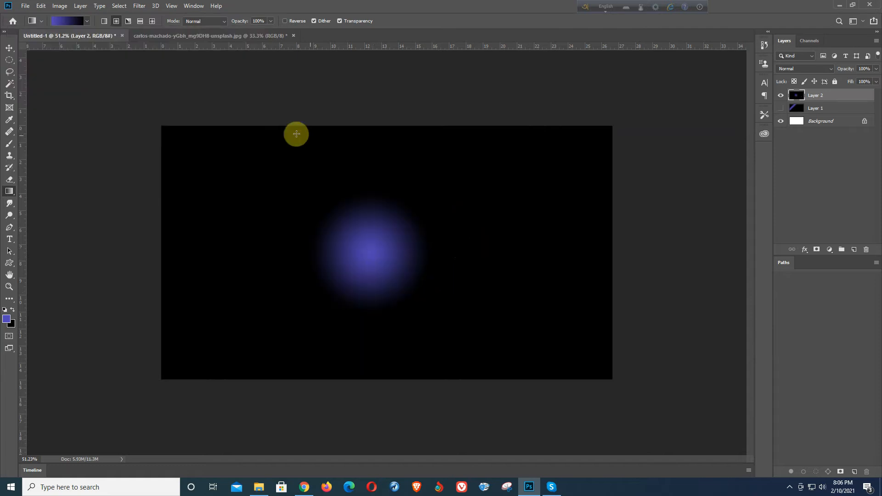
left_click_drag(244, 157, 281, 177)
left_click_drag(366, 179, 399, 225)
left_click_drag(324, 272, 353, 287)
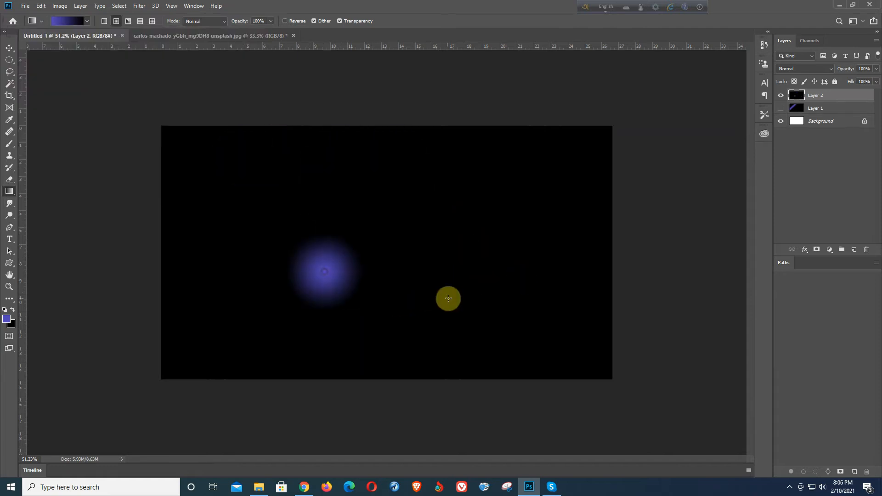
left_click_drag(413, 186, 425, 193)
left_click_drag(489, 255, 521, 306)
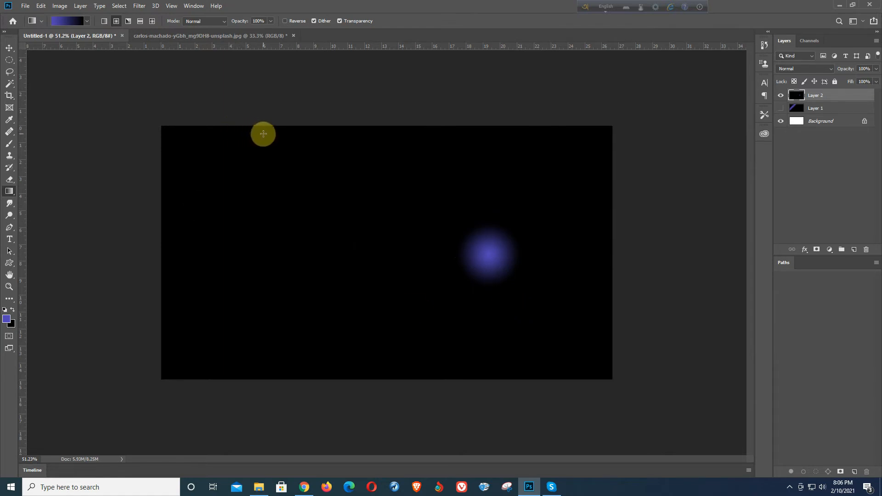
Step: Lower the Gradient Tool's opacity to 34% and draw several faint overlapping radial gradients on Layer 2
left_click(270, 21)
left_click(242, 31)
mouse_move(237, 183)
left_mouse_down()
mouse_move(276, 216)
mouse_move(342, 251)
left_mouse_up()
mouse_move(343, 171)
left_mouse_down()
mouse_move(374, 240)
mouse_move(370, 206)
left_mouse_up()
mouse_move(360, 262)
left_mouse_down()
mouse_move(388, 301)
mouse_move(395, 258)
left_mouse_up()
mouse_move(414, 198)
left_mouse_down()
mouse_move(508, 170)
mouse_move(541, 209)
left_mouse_up()
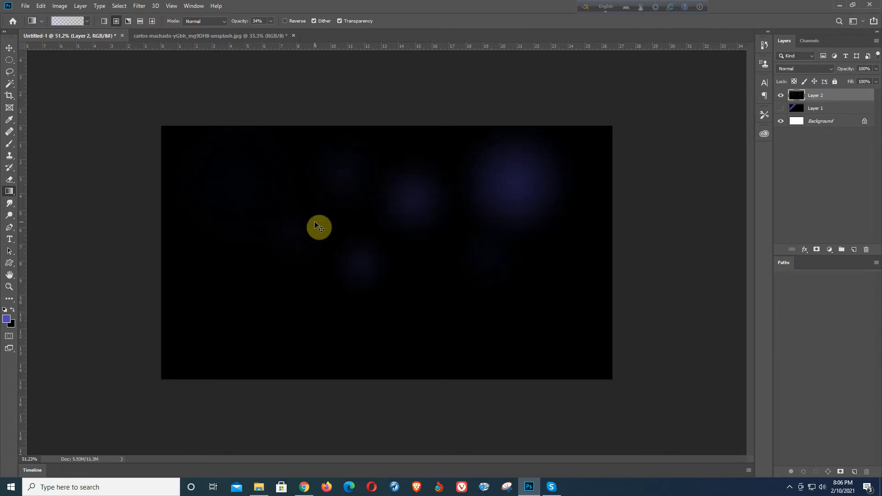
Step: Undo the faint radial gradients and restore the Gradient Tool's opacity to 100%
key("ctrl+z")
key("ctrl+z")
key("ctrl+z")
key("ctrl+z")
key("ctrl+z")
key("ctrl+z")
left_click(270, 21)
left_click_drag(270, 31, 492, 123)
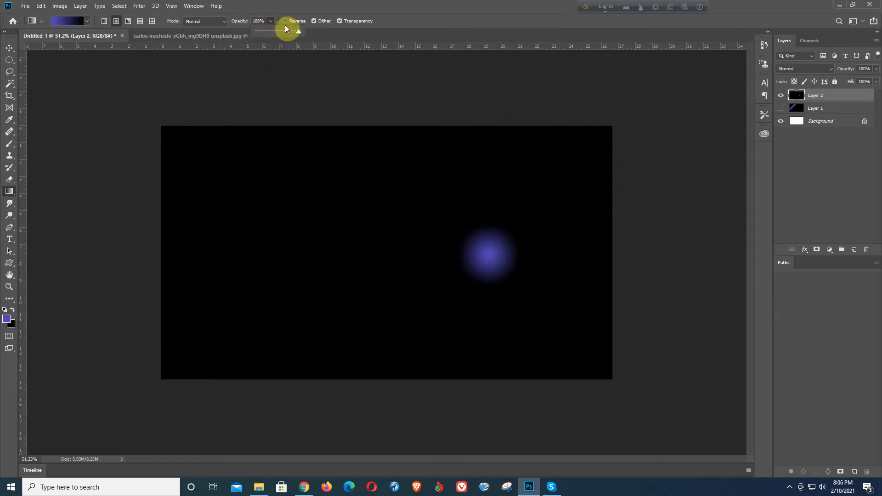
Step: Fill Layer 2 with a horizontal linear blue-to-black gradient, and replace it with radial ones, ending with a small circle left of center
left_click(105, 21)
left_click_drag(217, 225, 494, 228)
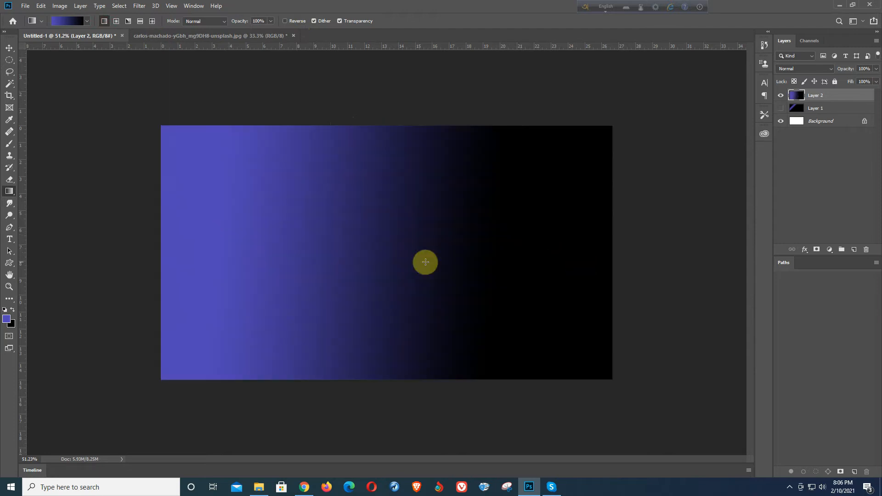
left_click(117, 23)
left_click(116, 21)
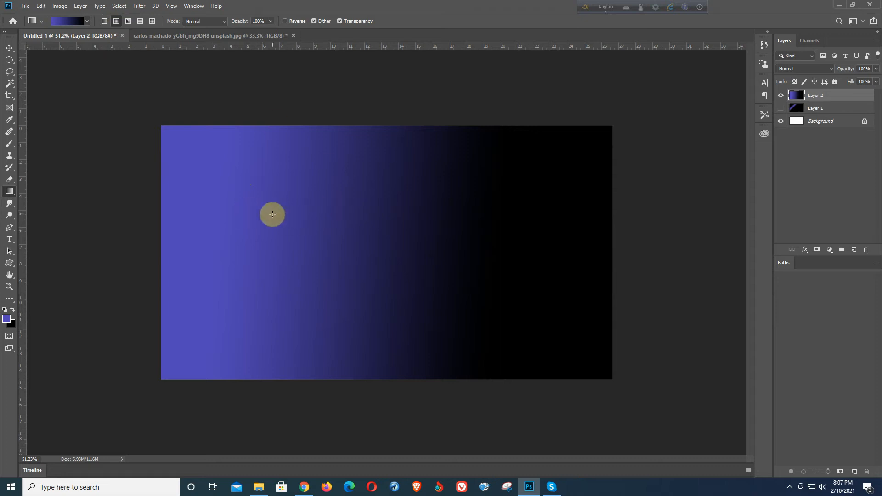
mouse_move(198, 221)
left_mouse_down()
mouse_move(335, 219)
mouse_move(399, 230)
left_mouse_up()
left_click_drag(299, 220, 403, 256)
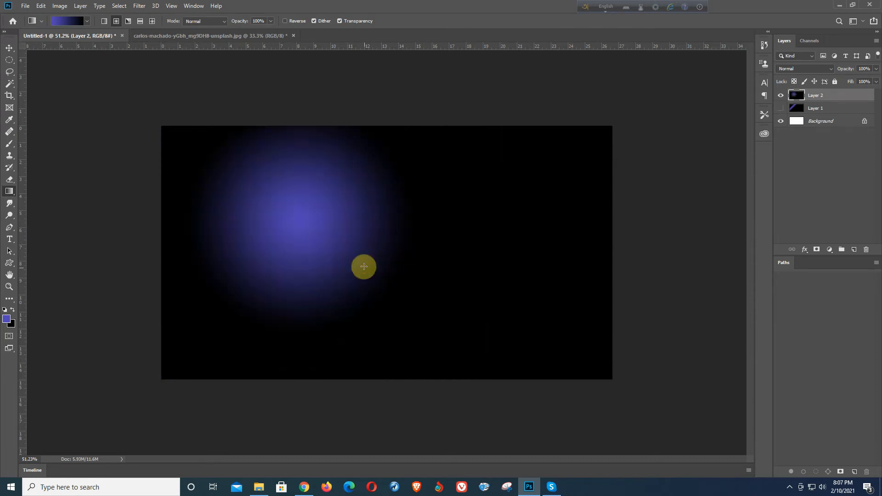
left_click_drag(324, 222, 352, 236)
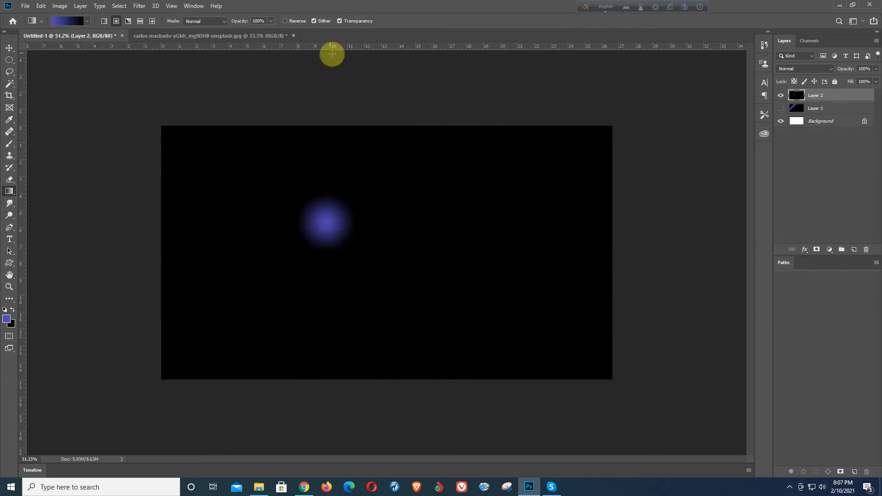
Step: Reverse the gradient colors and draw black-centered radial gradients on Layer 2, ending with one in the canvas's left part
left_click(284, 21)
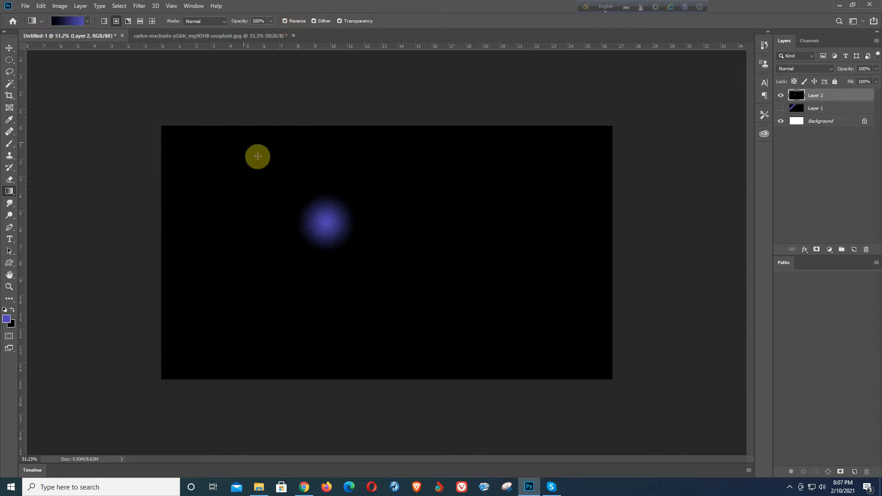
left_click_drag(279, 207, 349, 271)
left_click_drag(336, 210, 436, 289)
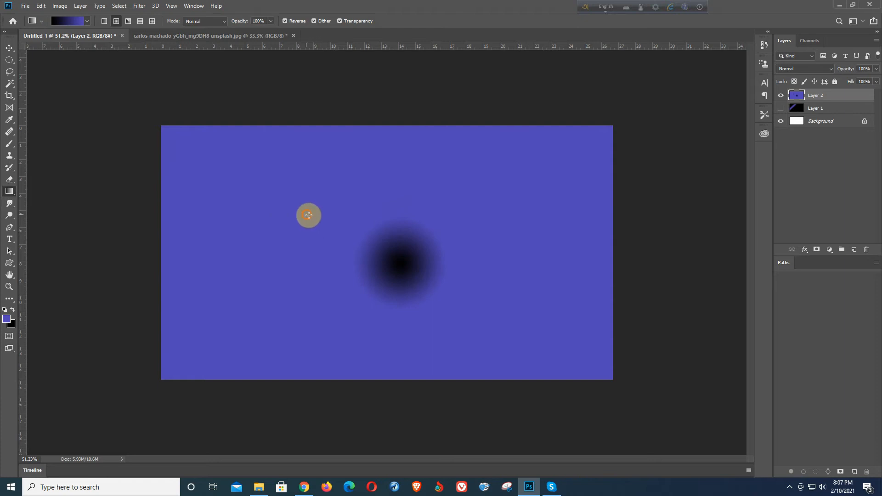
left_click_drag(307, 214, 356, 259)
left_click_drag(383, 229, 464, 289)
left_click_drag(280, 211, 384, 281)
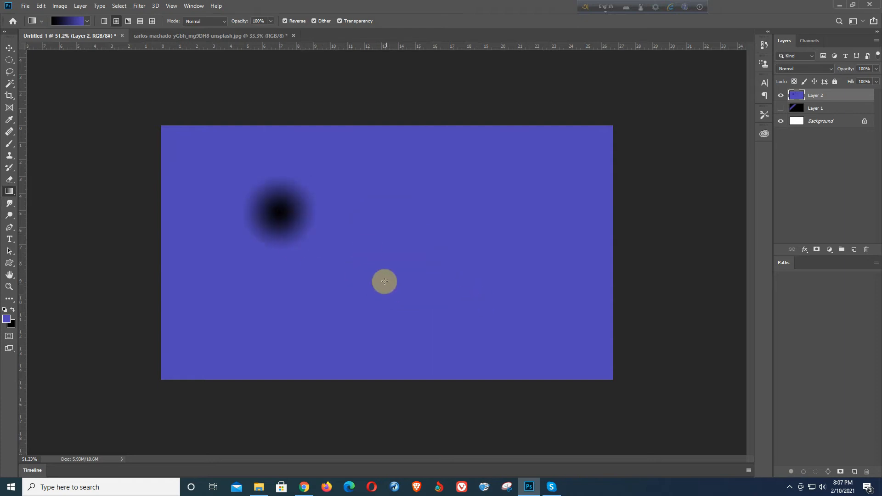
Step: Turn off color reversal and draw blue-centered radial gradients on Layer 2, ending with a large circle left of the canvas center
left_click(285, 21)
left_click_drag(350, 181, 370, 203)
left_click_drag(352, 259, 442, 282)
left_click_drag(421, 213, 473, 257)
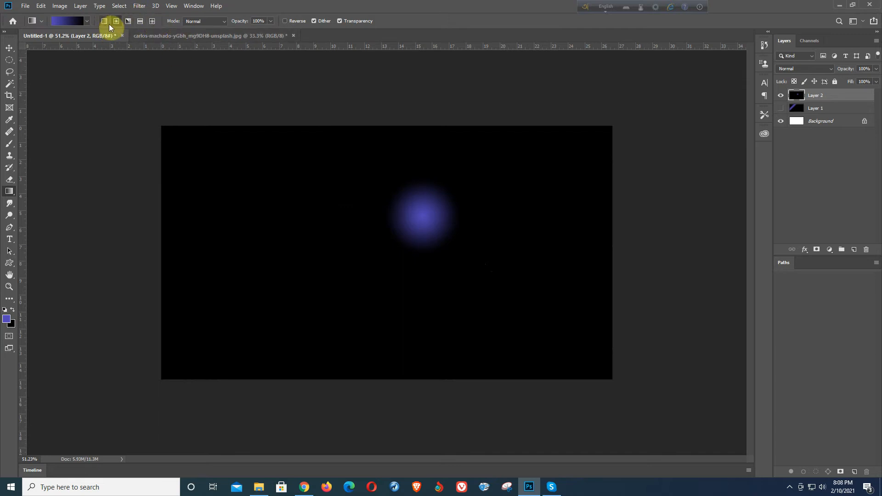
left_click_drag(153, 189, 311, 183)
left_click_drag(296, 252, 382, 262)
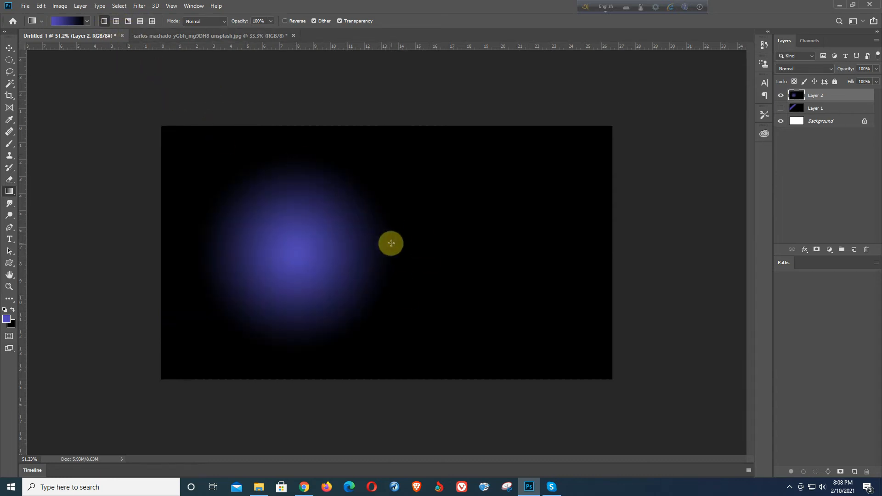
Step: Change the gradient type to Noise in the Gradient Editor and raise its roughness to 100%
left_click(65, 22)
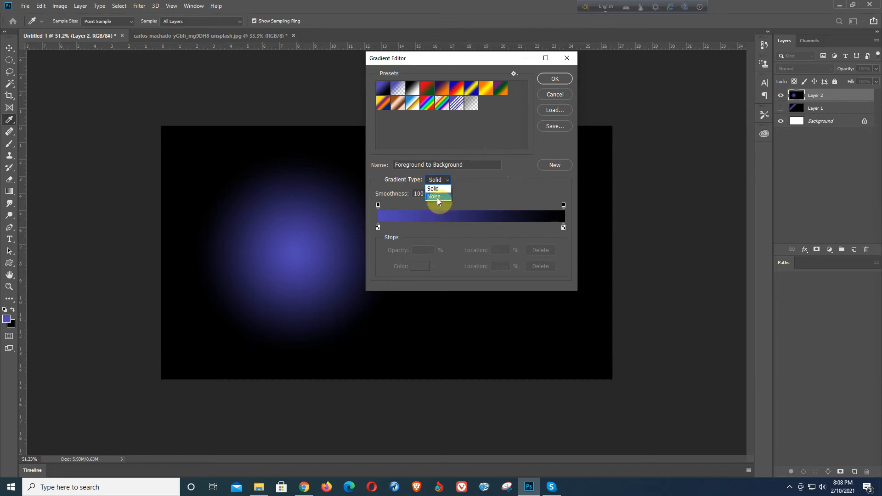
left_click(437, 196)
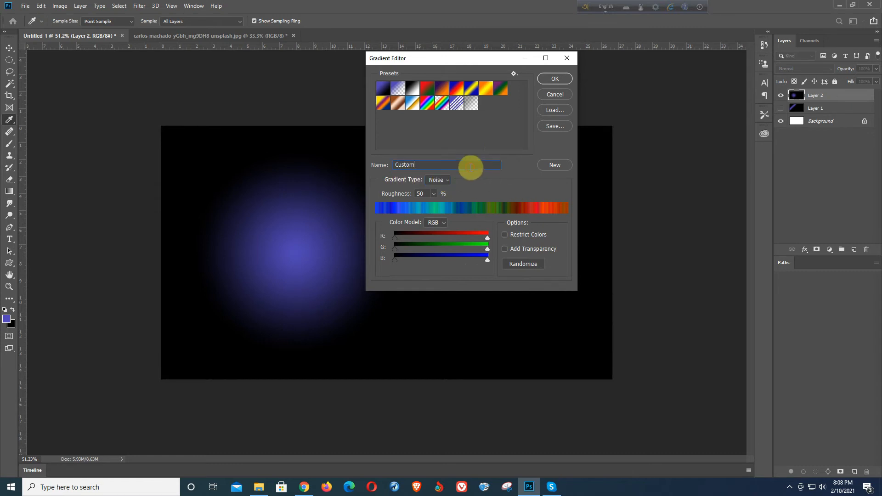
left_click(434, 194)
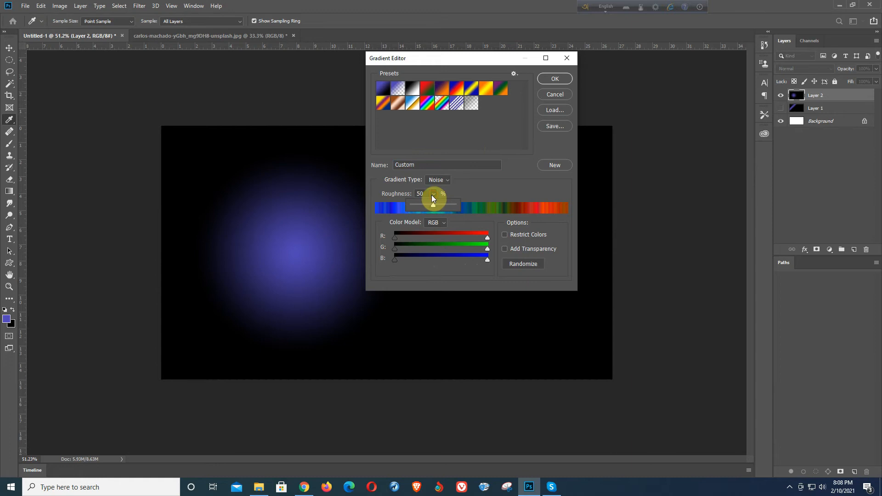
left_click_drag(440, 208, 462, 208)
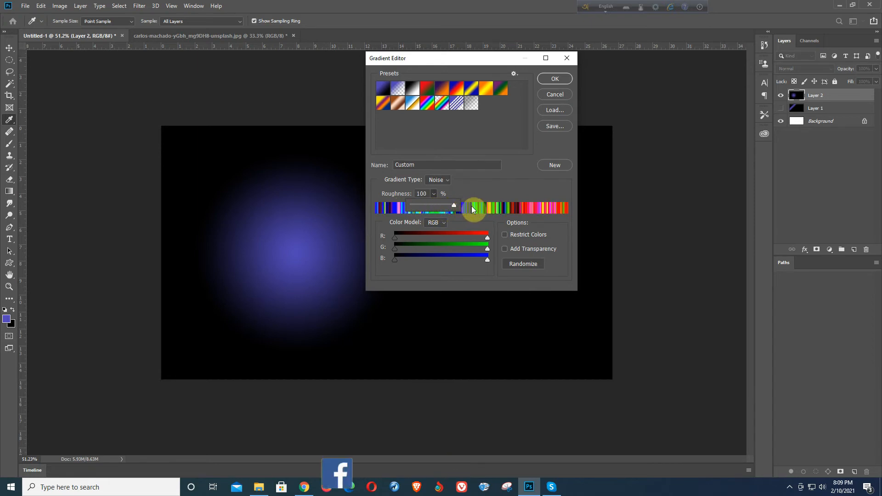
Step: Set the noise gradient's roughness to 50%
left_click_drag(472, 205, 434, 207)
left_click(387, 193)
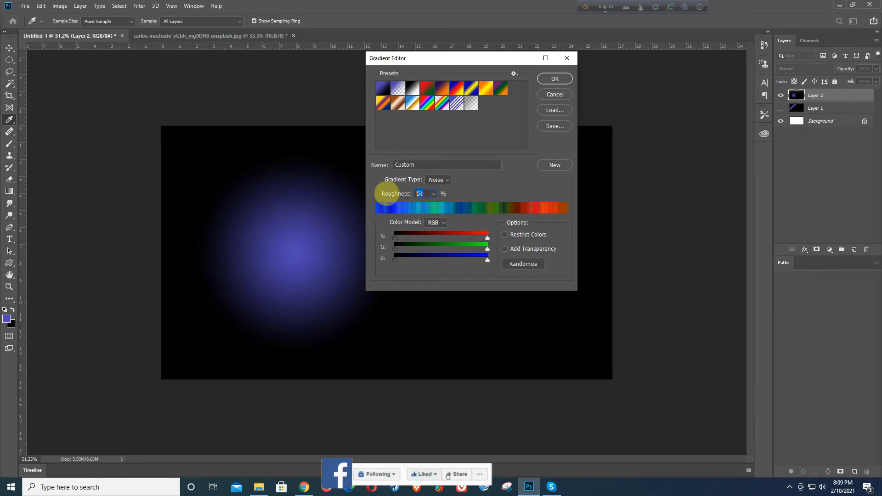
type("50")
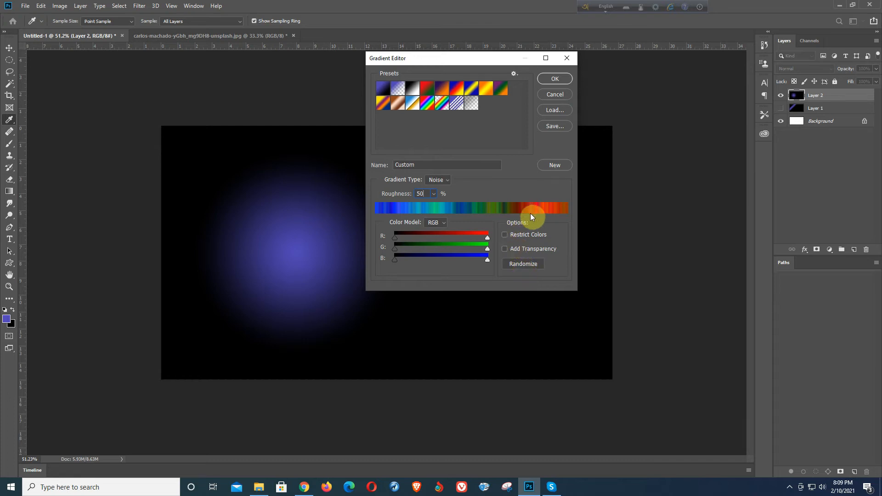
Step: Randomize the noise gradient's colors repeatedly until it shows mostly blue and purple bands
left_click(530, 264)
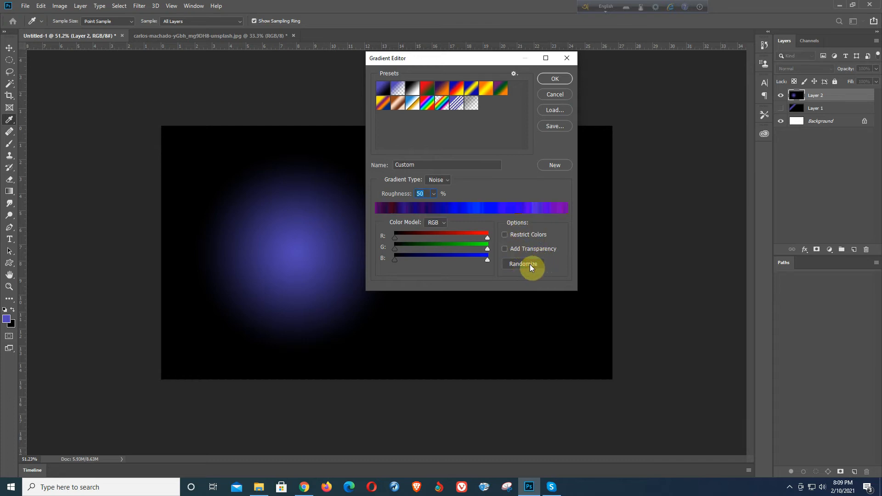
left_click(530, 263)
left_click(530, 263)
left_click(530, 264)
left_click(530, 264)
left_click(530, 264)
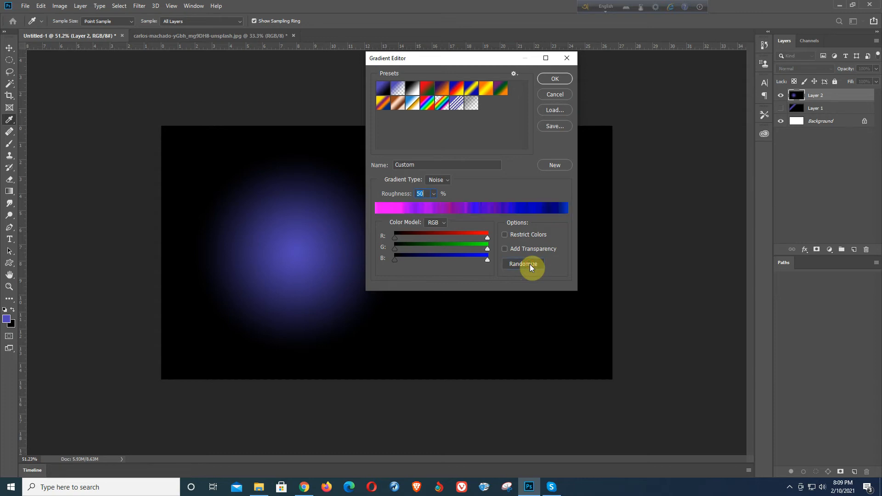
left_click(530, 263)
left_click(530, 263)
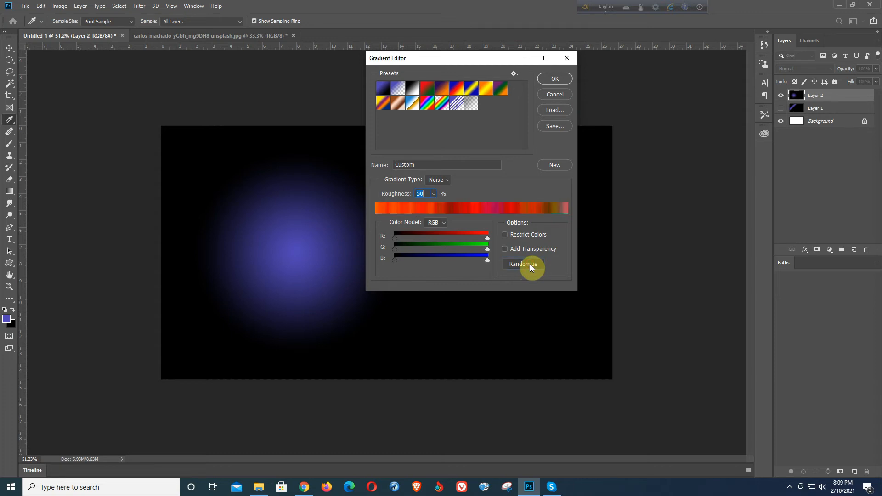
left_click(530, 264)
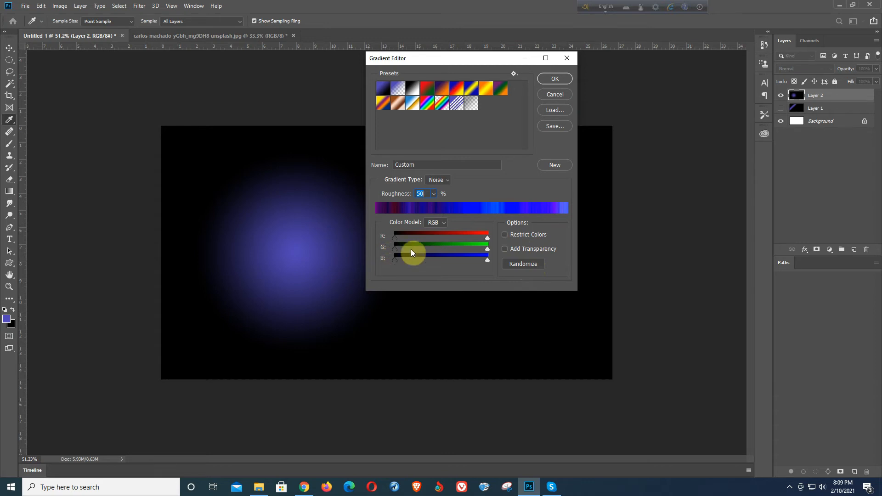
Step: Try adjusting the noise gradient's red, green and blue color ranges, keeping each at its full range
left_click_drag(488, 238, 519, 238)
left_click_drag(394, 238, 379, 248)
left_click_drag(461, 260, 492, 259)
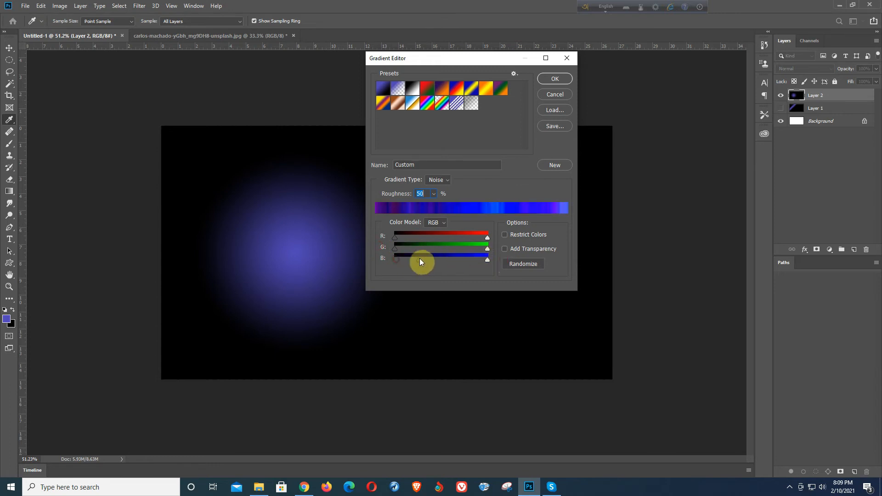
left_click_drag(430, 258, 344, 251)
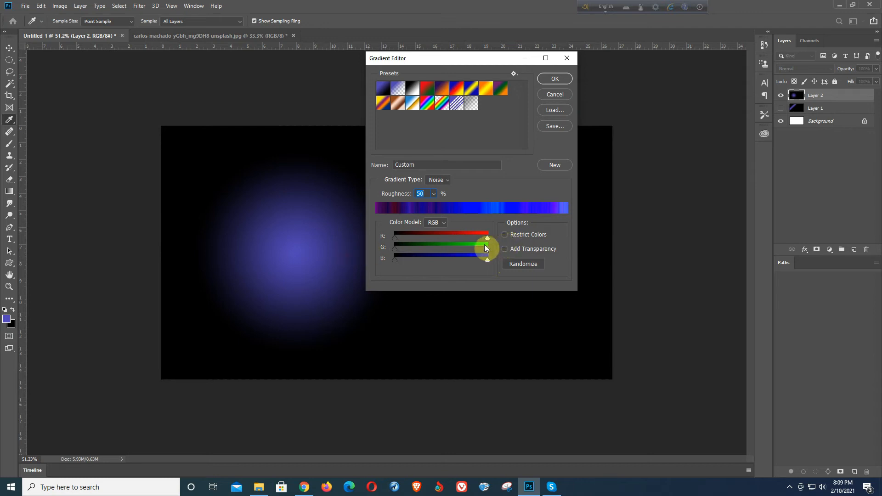
left_click_drag(487, 248, 526, 249)
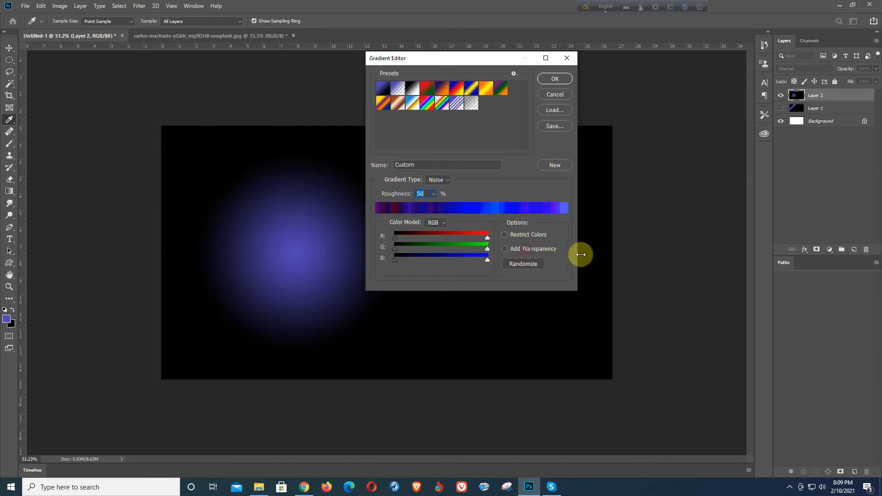
Step: Add transparency to the noise gradient and accept it
left_click(504, 249)
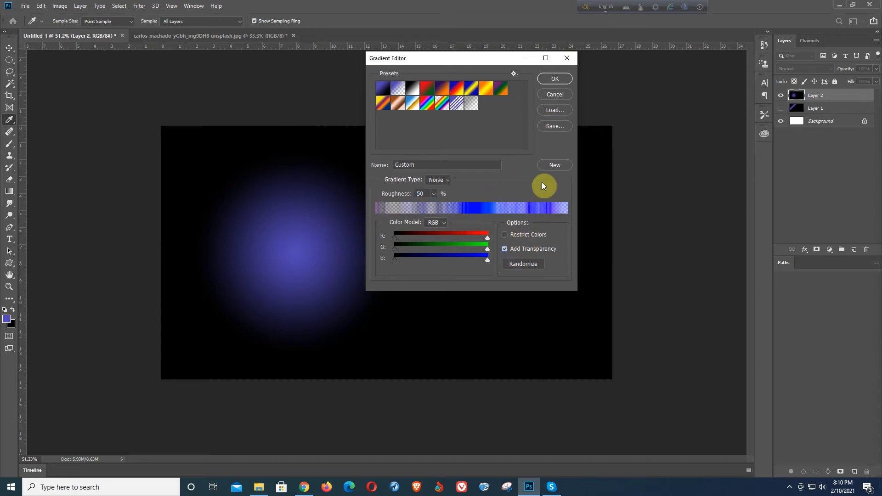
left_click(554, 79)
Step: Draw two diagonal linear noise gradients on Layer 2 and undo both
left_click_drag(332, 156, 406, 225)
left_click_drag(240, 170, 352, 252)
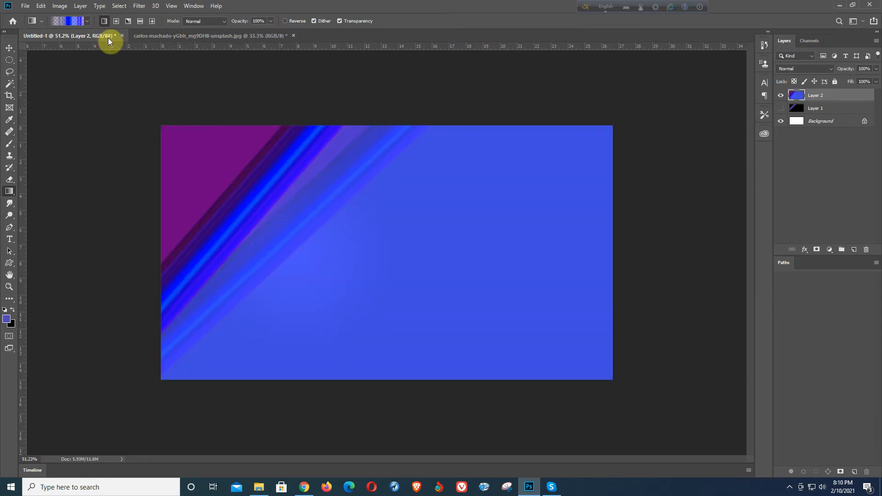
key("ctrl+z")
key("ctrl+z")
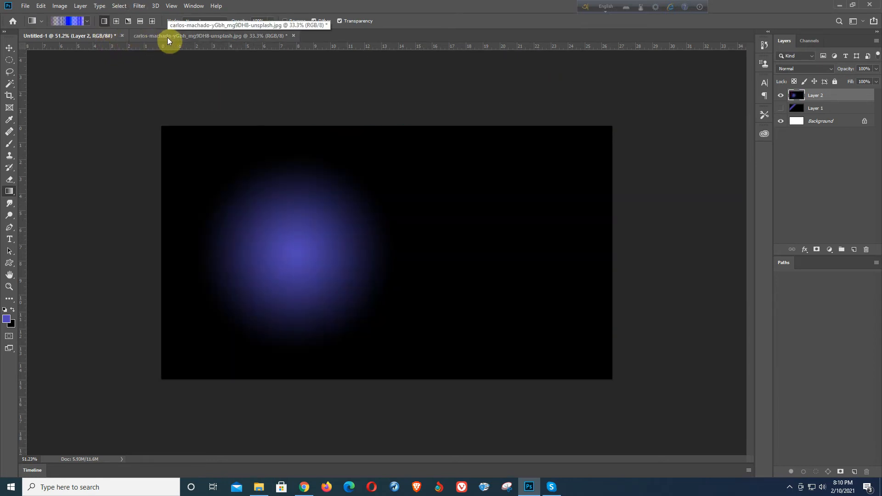
Step: Switch to the radial gradient style and draw eight noise gradient circles of varying sizes across Layer 2
left_click(116, 21)
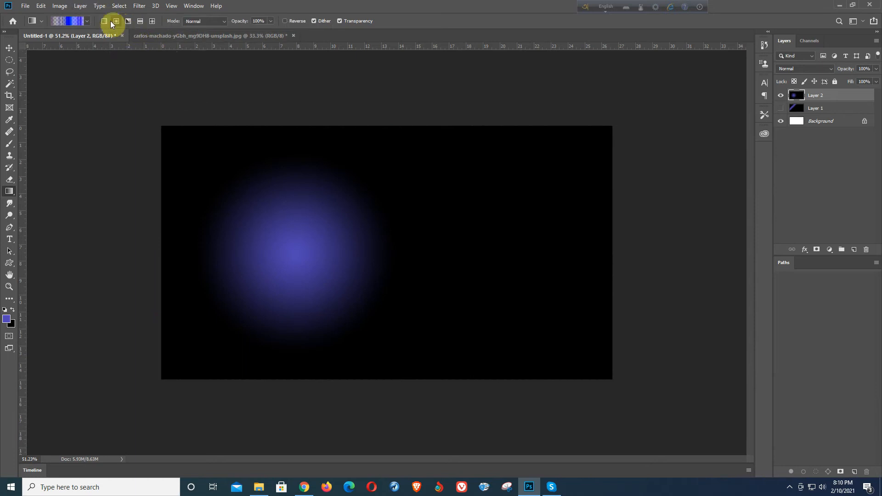
left_click_drag(383, 172, 435, 217)
left_click_drag(253, 222, 330, 267)
left_click_drag(260, 157, 317, 204)
left_click_drag(385, 191, 490, 293)
left_click_drag(332, 329, 515, 350)
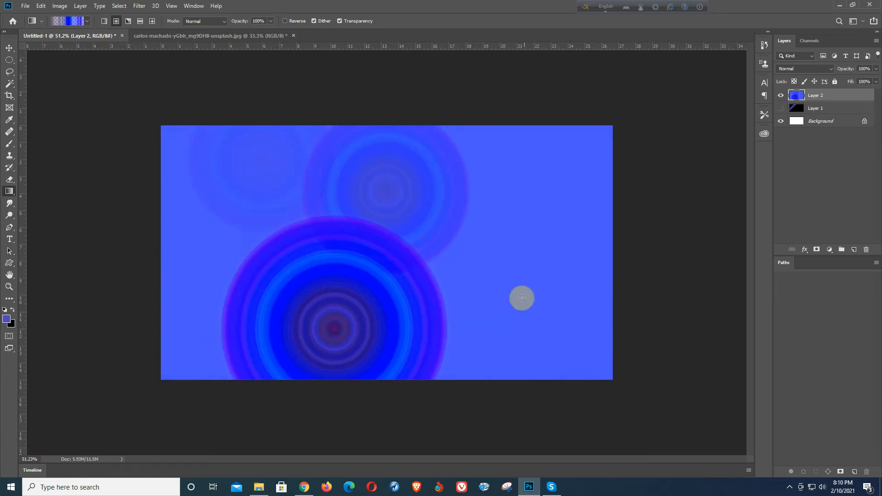
left_click_drag(512, 231, 588, 326)
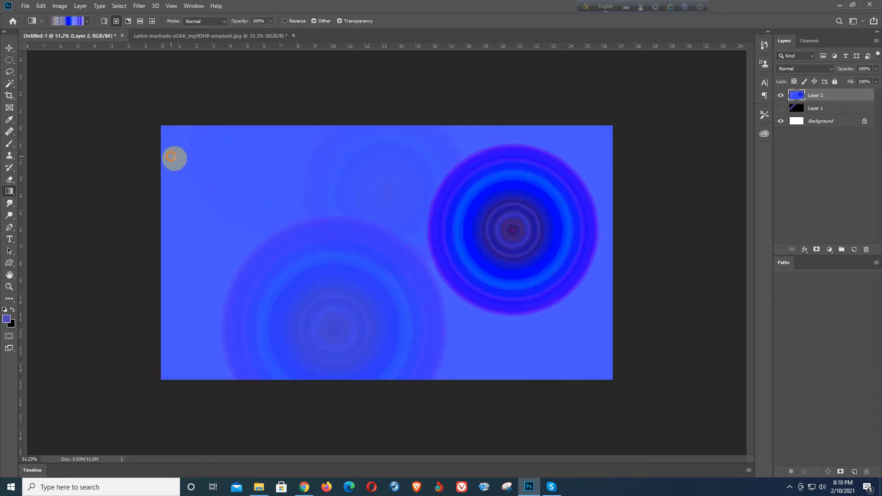
left_click_drag(173, 157, 218, 187)
left_click_drag(266, 162, 307, 184)
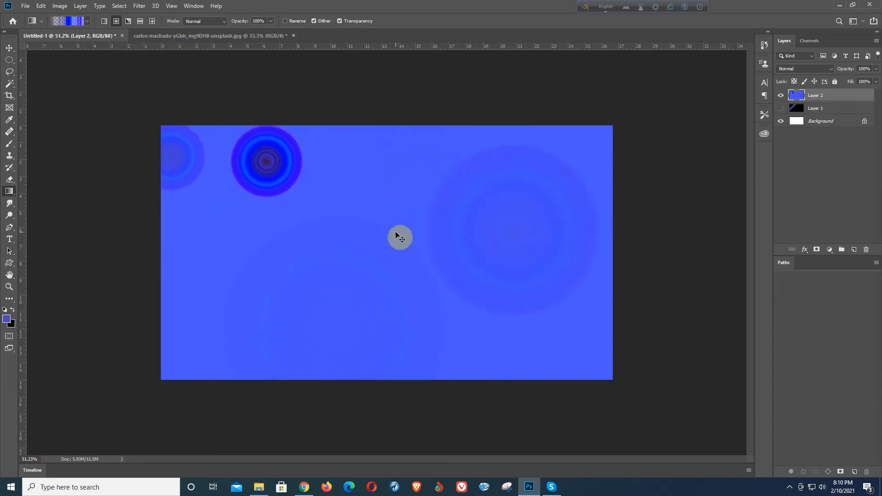
Step: Undo all the radial noise gradients drawn on Layer 2
key("ctrl+z")
key("ctrl+z")
key("ctrl+z")
key("ctrl+z")
key("ctrl+z")
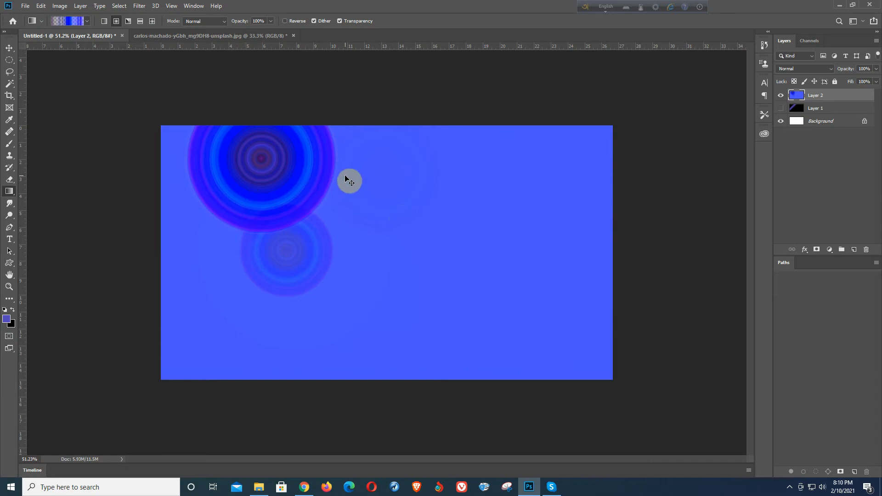
key("ctrl+z")
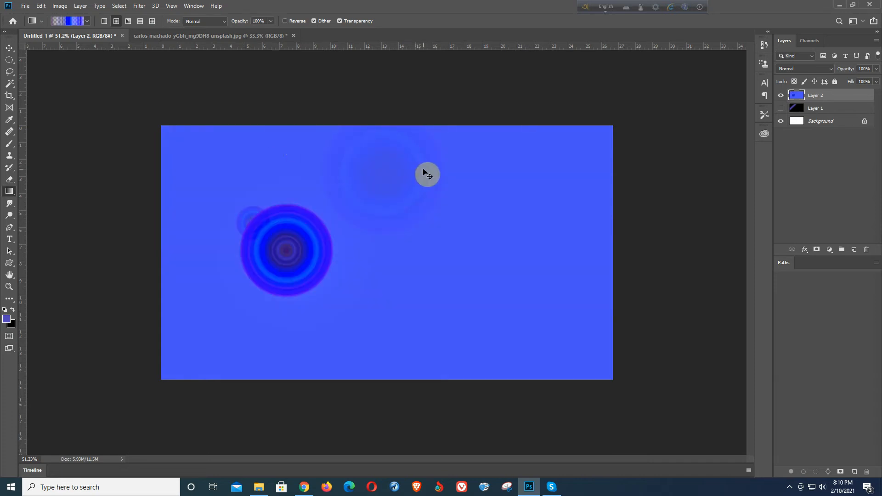
key("ctrl+z")
key("ctrl+z")
key("ctrl+z")
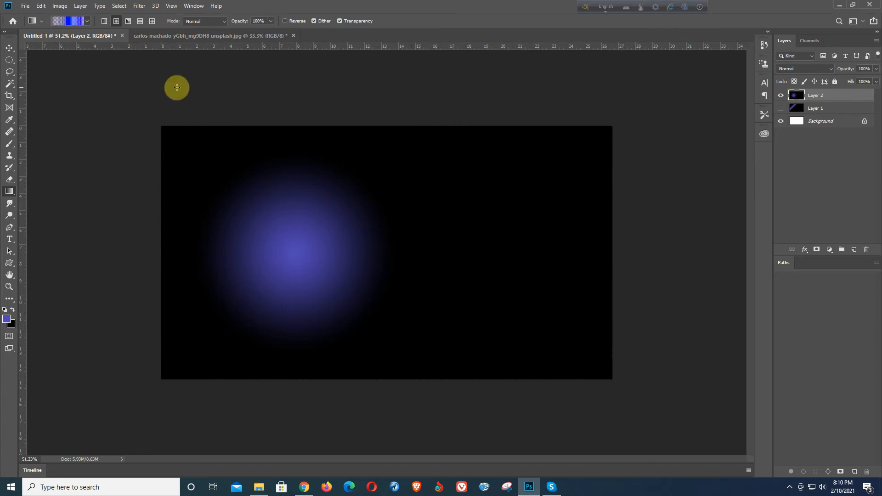
Step: Reopen the gradient for editing and try the Restrict Colors and Add Transparency options, leaving only Add Transparency on
left_click(73, 21)
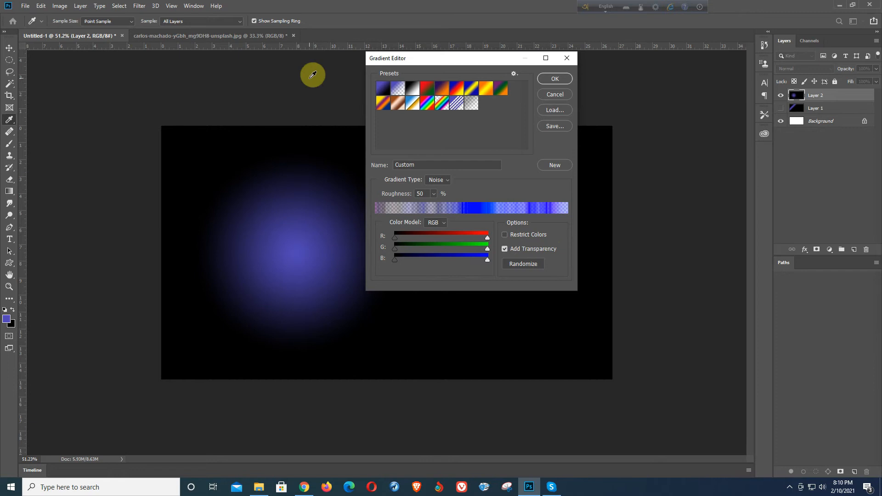
left_click(504, 249)
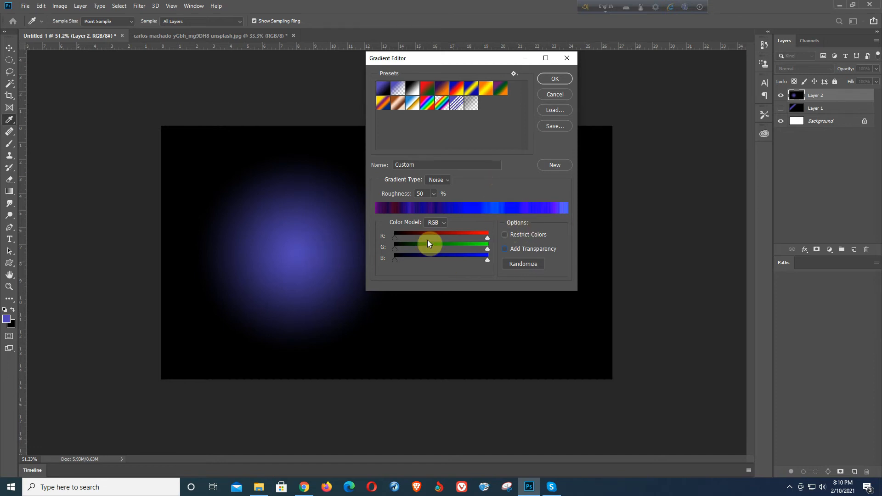
left_click(505, 234)
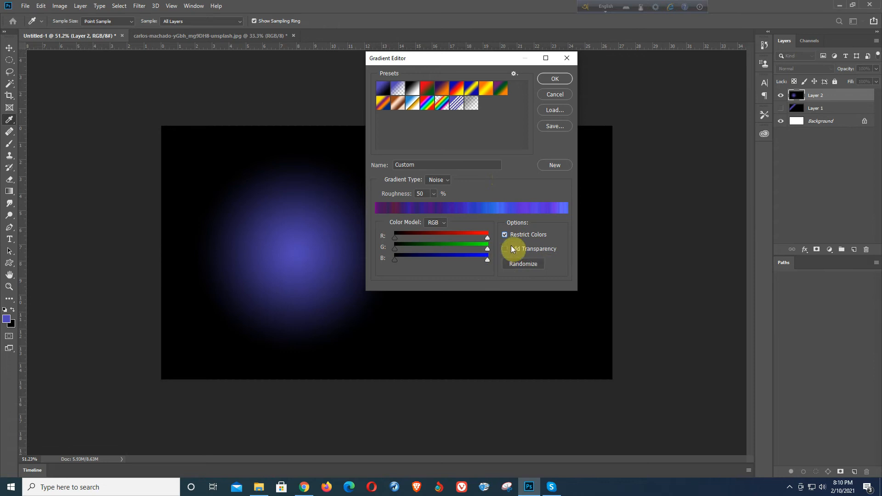
left_click(505, 248)
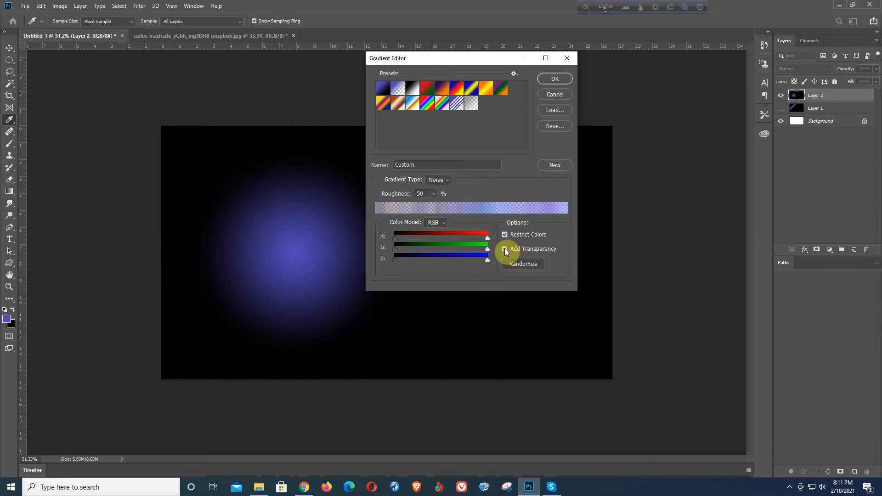
left_click(505, 234)
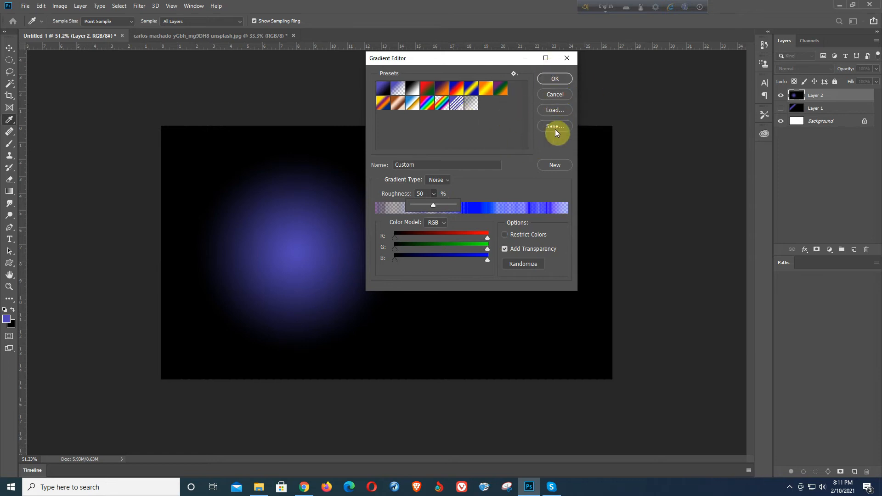
left_click(513, 75)
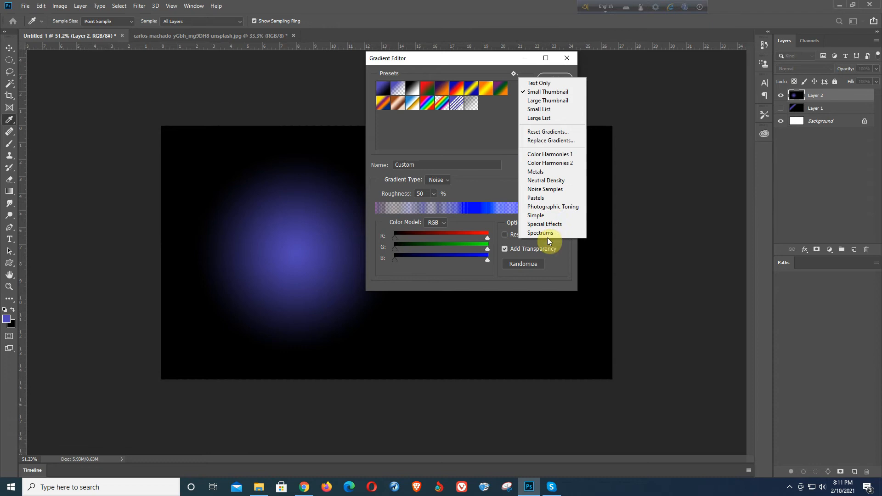
left_click(559, 155)
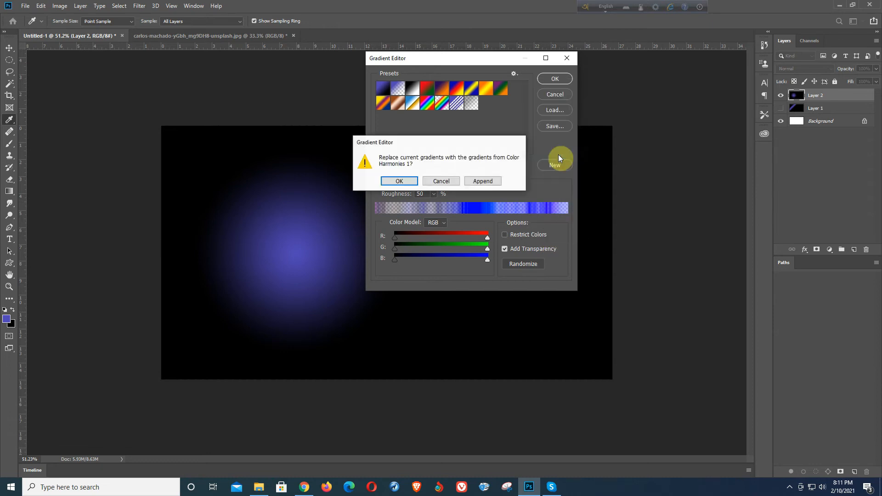
left_click(442, 182)
Step: Append the Color Harmonies 1 gradient set to the presets
left_click(516, 75)
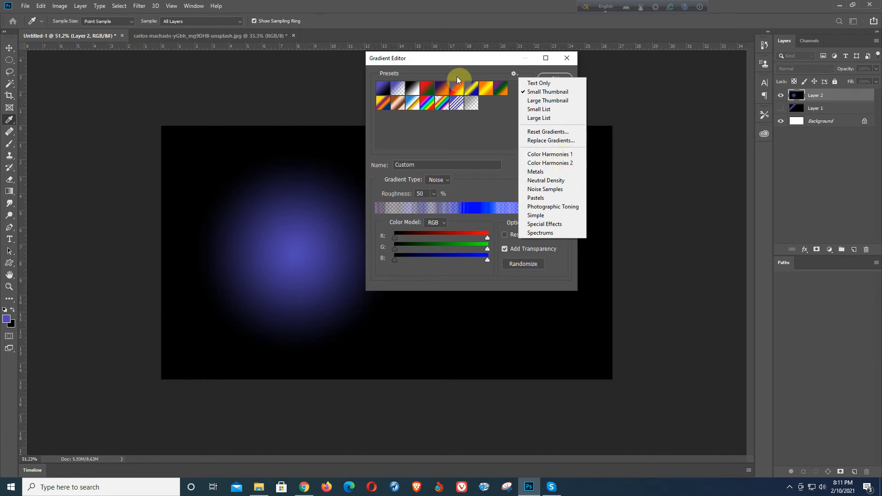
left_click(545, 155)
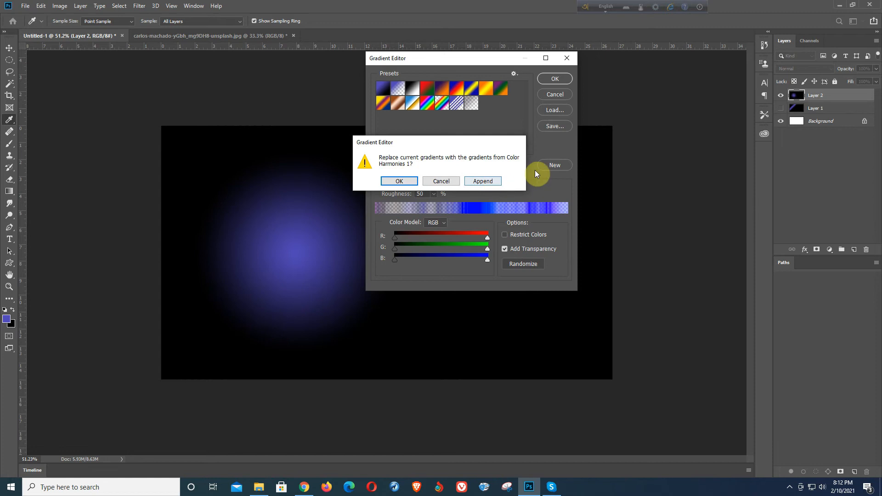
left_click(486, 182)
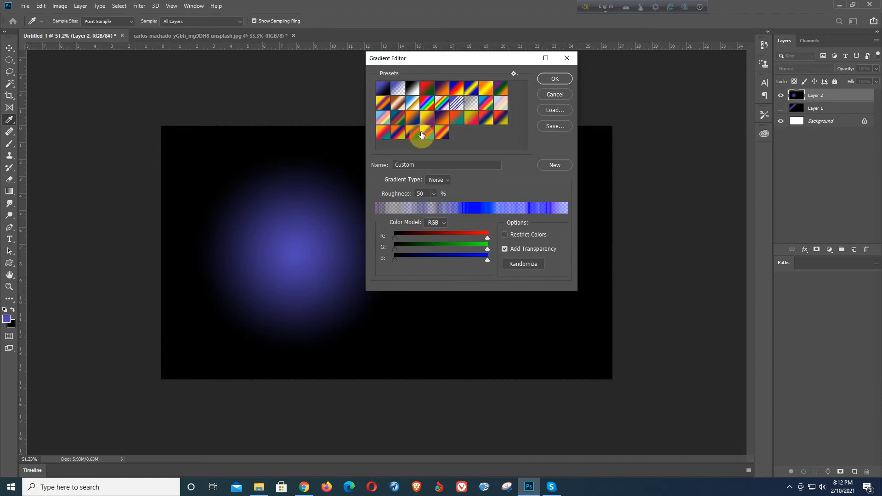
Step: Try several of the appended Color Harmonies 1 presets, including Medium Spectrum, ending with Red, Violet, Yellow-Green
left_click(502, 104)
left_click(383, 117)
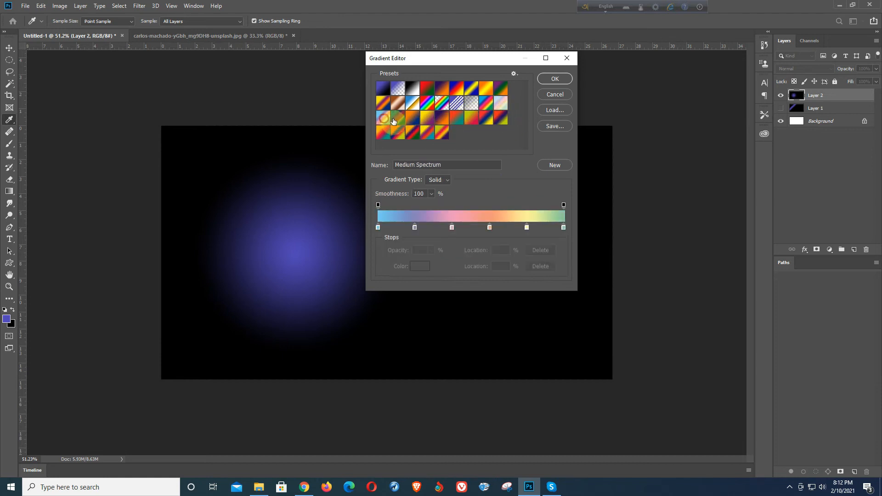
left_click(397, 118)
left_click(429, 122)
left_click(459, 122)
left_click(472, 122)
left_click(498, 121)
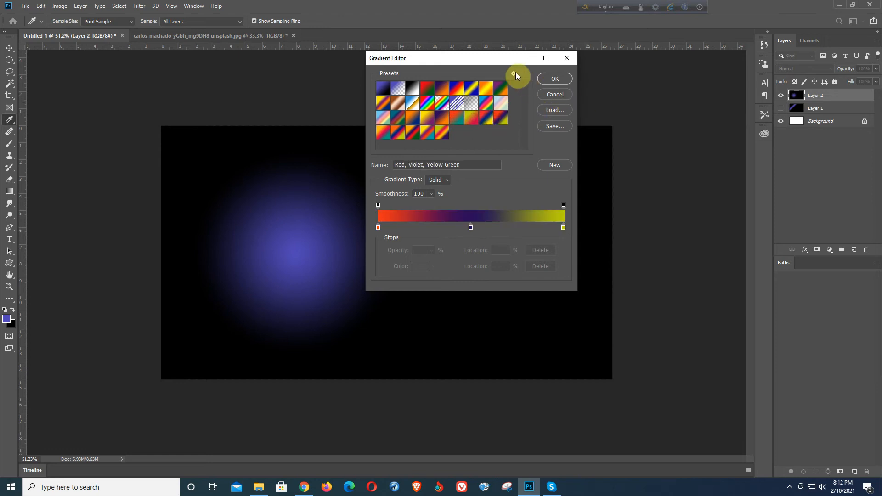
Step: Append the Color Harmonies 2 gradient set to the presets and select the Red, Blue, White gradient
left_click(515, 74)
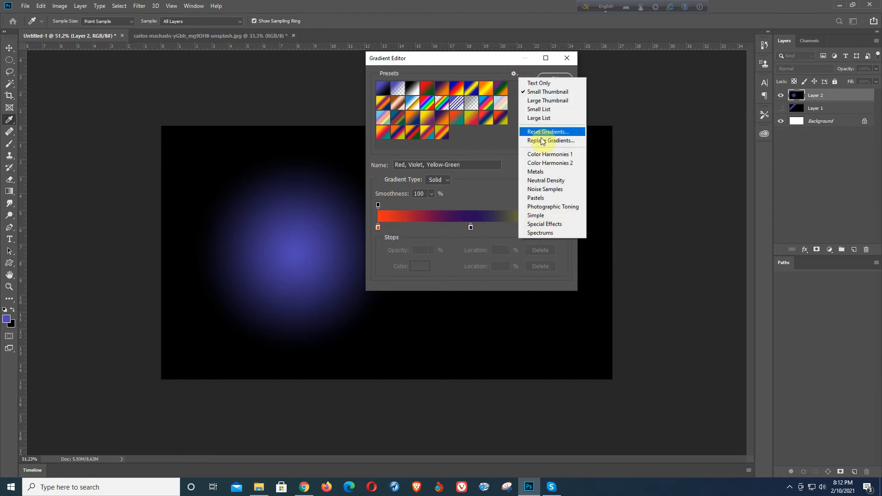
left_click(558, 165)
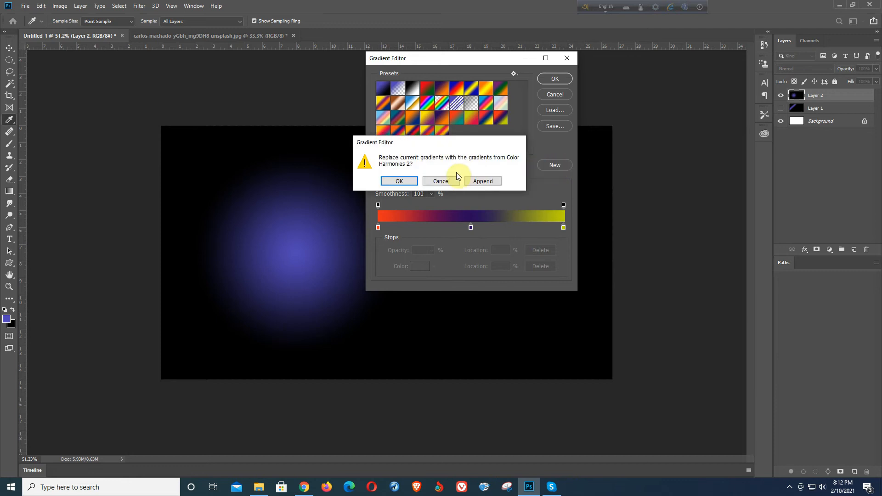
left_click(480, 182)
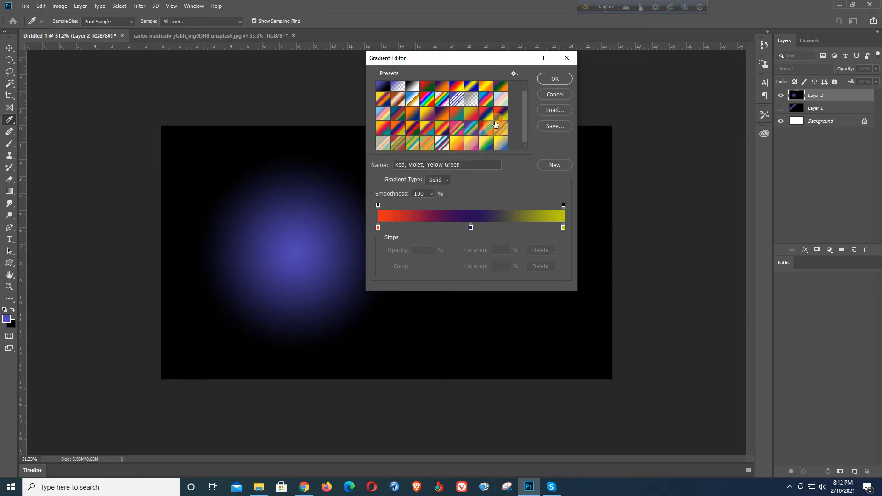
left_click(442, 145)
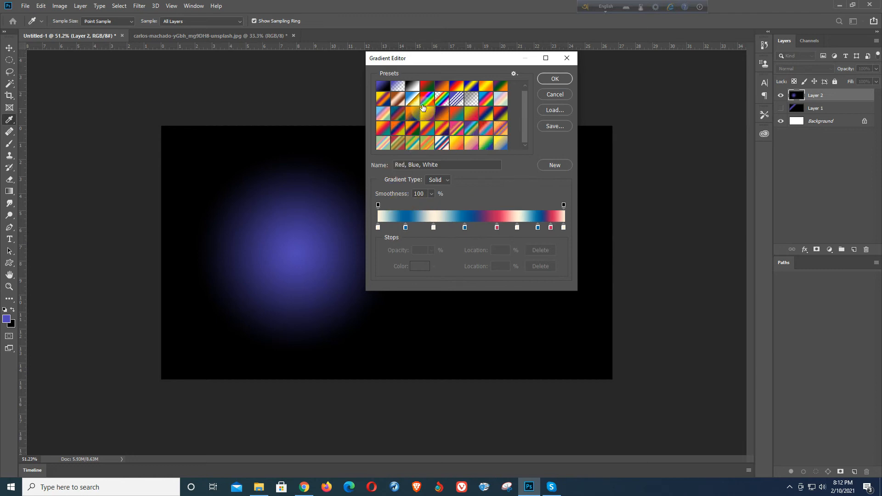
Step: Append the Metals gradient set to the presets and select the Steel Bar gradient
left_click(514, 74)
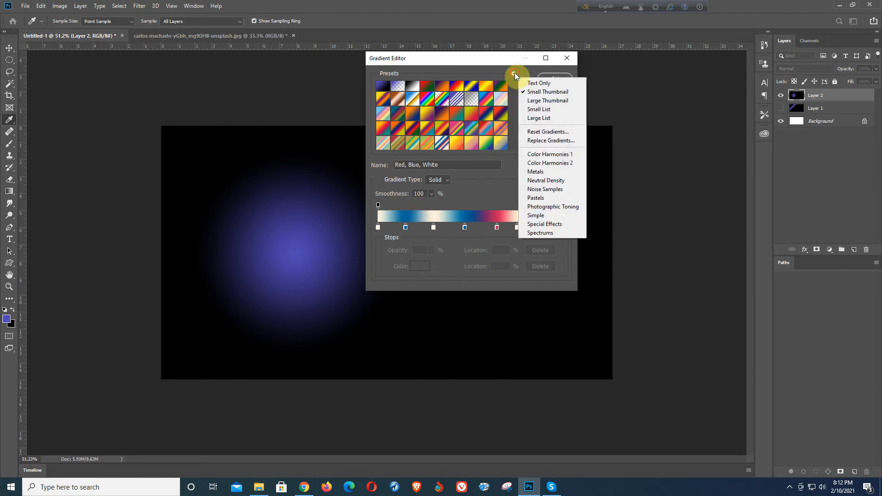
left_click(537, 173)
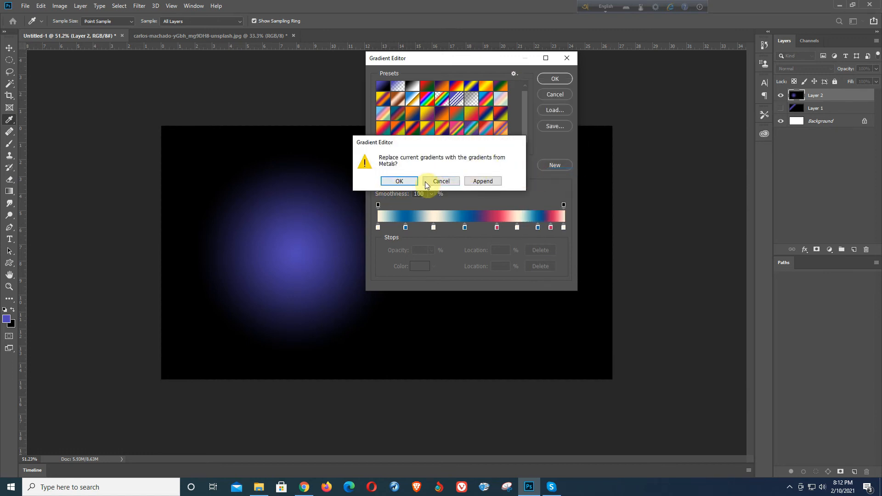
left_click(483, 181)
left_click_drag(524, 123, 527, 149)
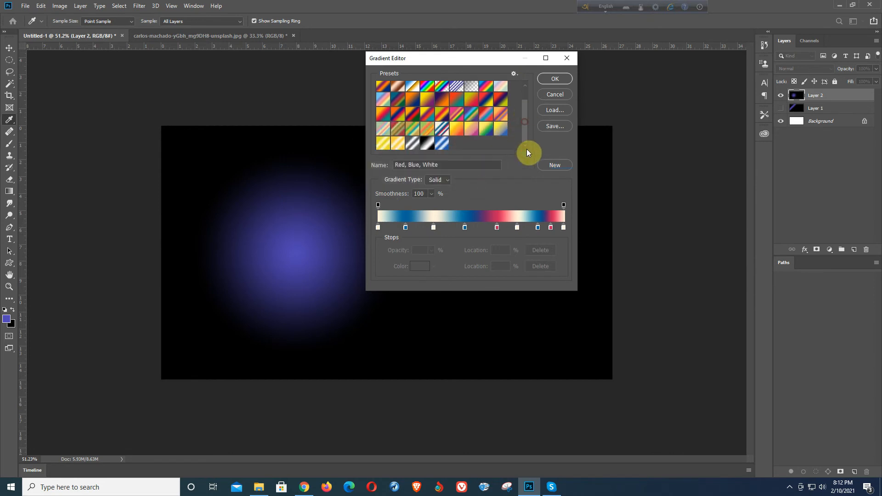
left_click(426, 143)
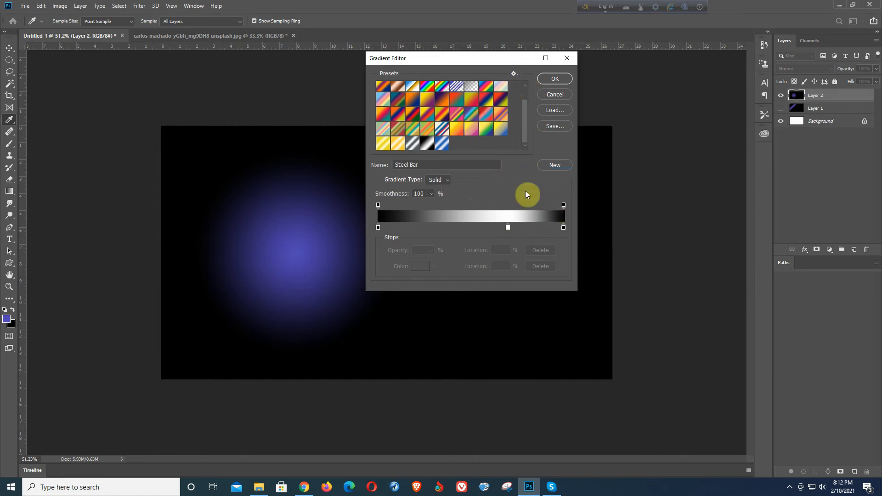
Step: Reset the gradient presets to the default set, replacing the current gradients
left_click(518, 75)
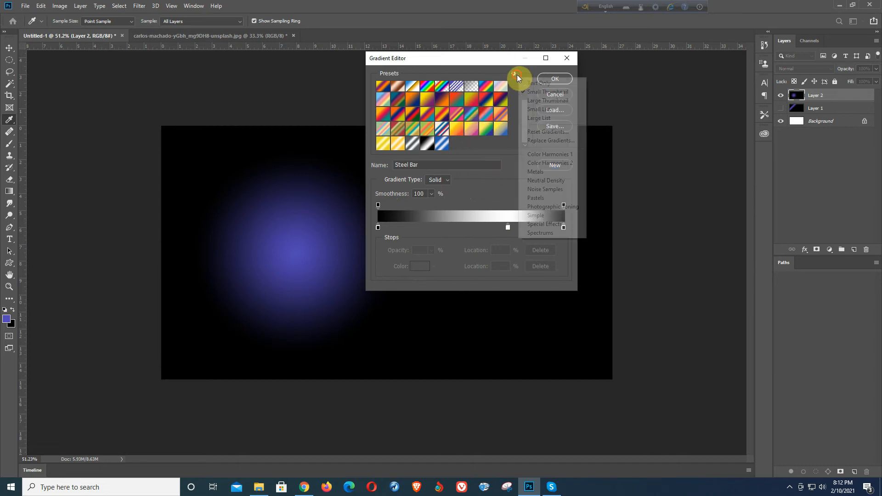
left_click(553, 133)
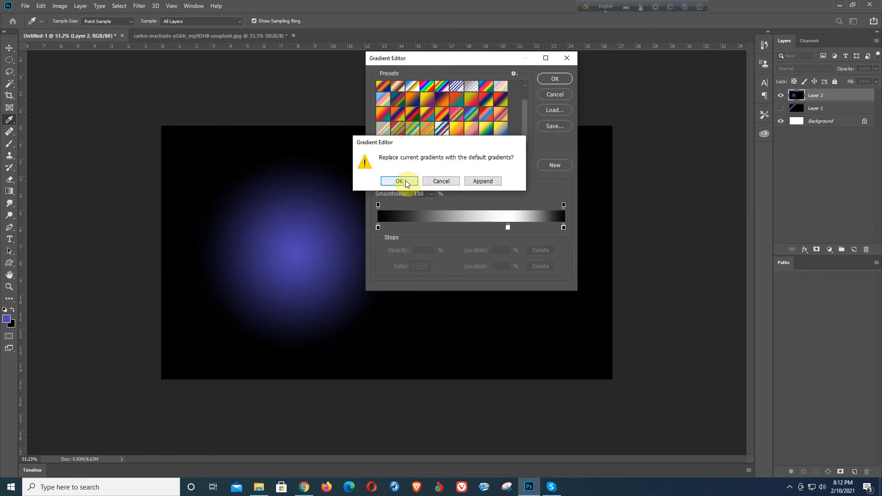
left_click(405, 180)
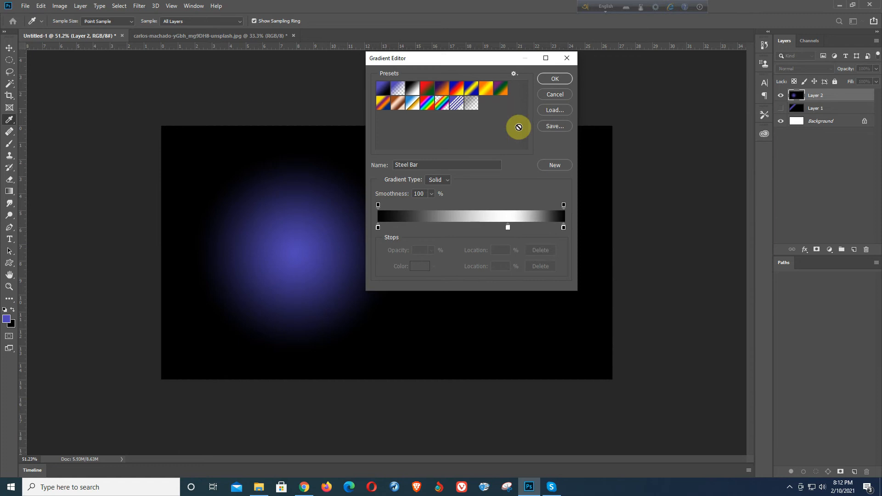
left_click(515, 73)
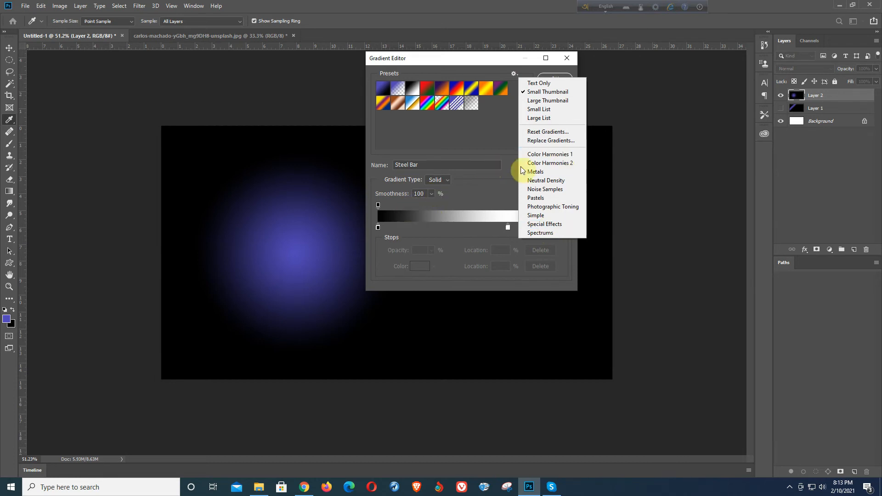
left_click(497, 136)
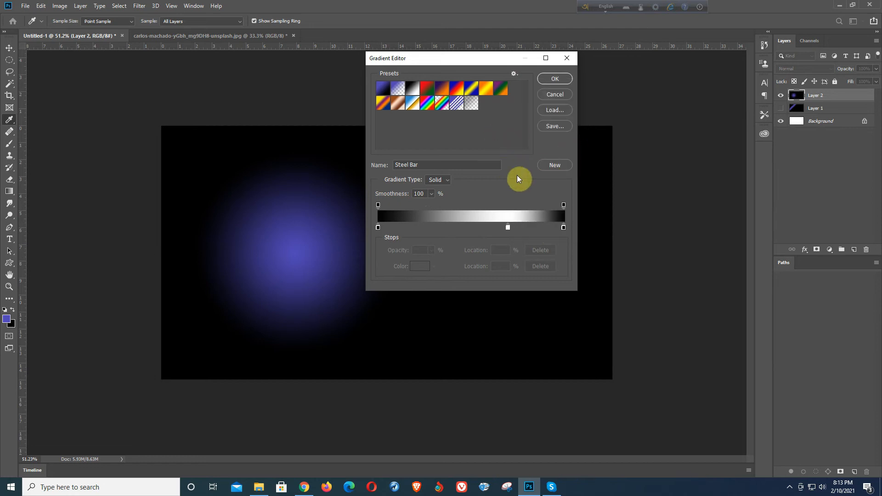
Step: Select the Foreground to Background preset and try sliding the color midpoint toward the black stop and back to the middle
left_click(449, 165)
left_click(386, 92)
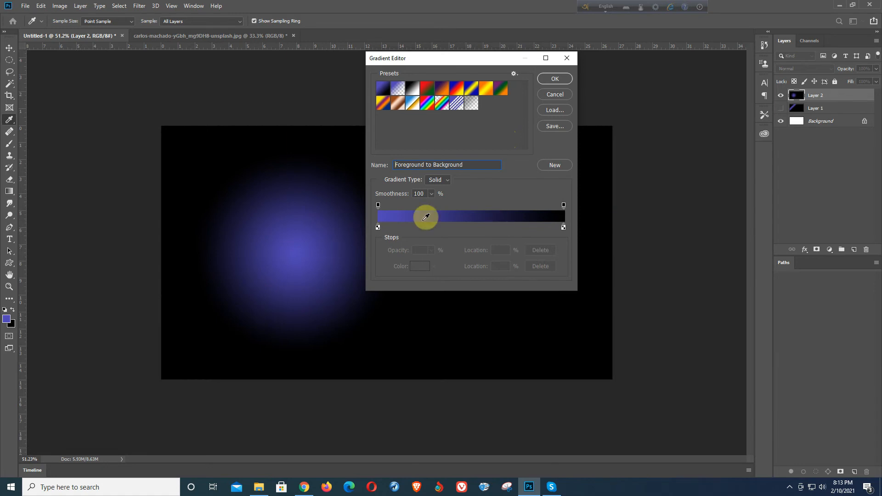
left_click(378, 227)
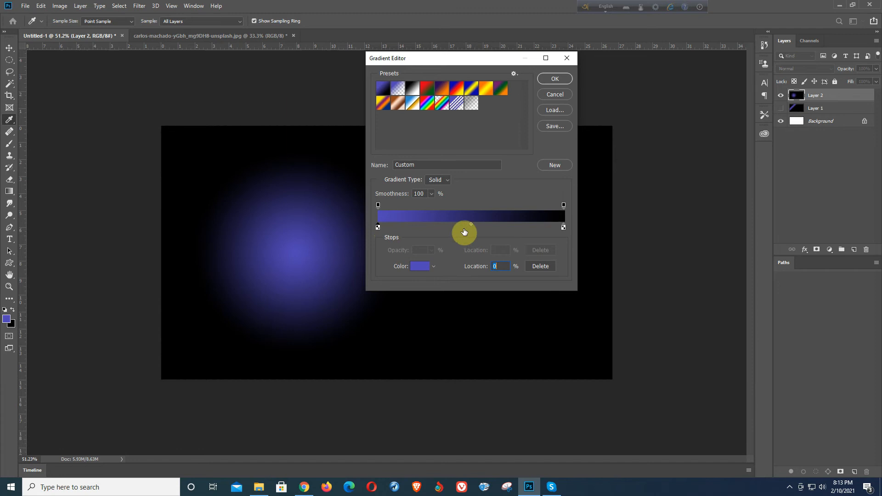
left_click_drag(472, 225, 471, 224)
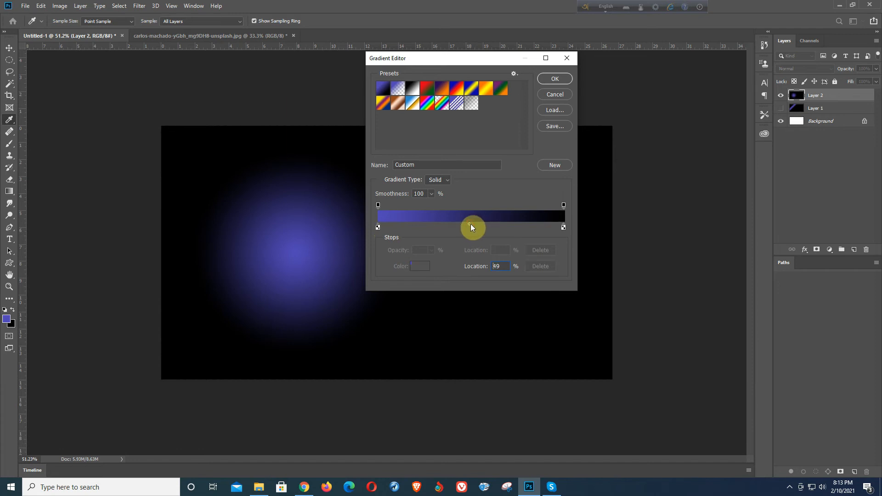
left_click_drag(417, 226, 477, 227)
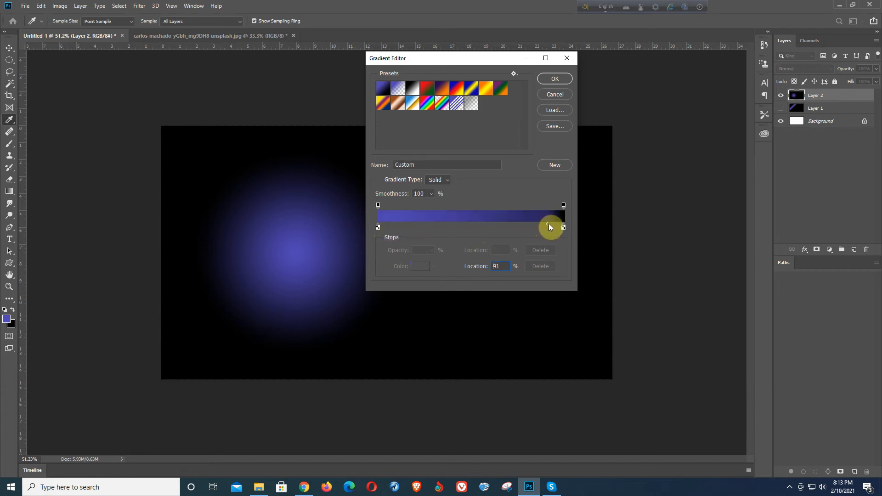
left_click_drag(557, 222, 471, 224)
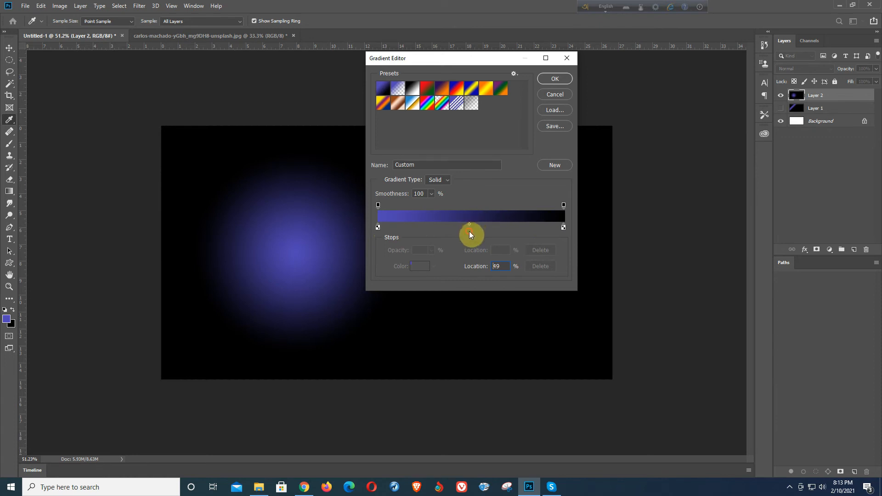
mouse_move(470, 224)
left_mouse_down()
mouse_move(528, 224)
mouse_move(444, 228)
mouse_move(476, 230)
mouse_move(473, 239)
left_mouse_up()
Step: Change the color of the gradient's starting stop at 0% from the foreground color to light green
left_click(377, 227)
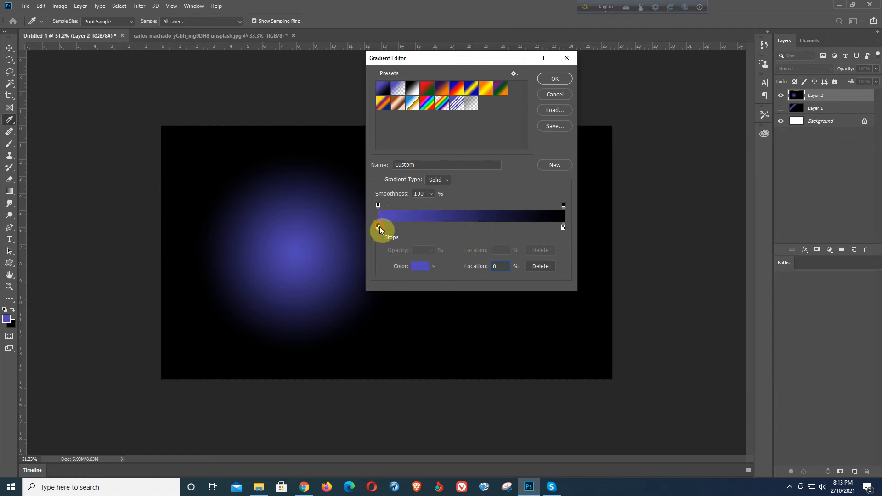
left_click(421, 266)
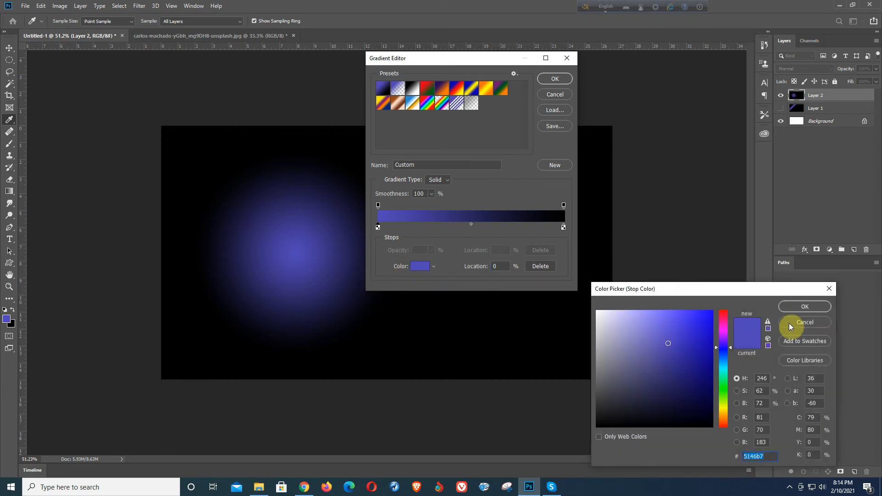
left_click(691, 317)
left_click_drag(728, 329, 723, 431)
left_click(700, 333)
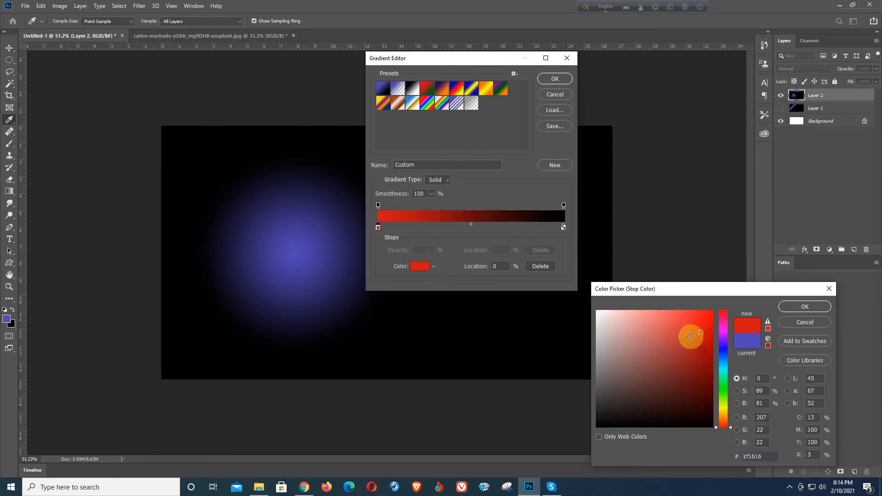
left_click_drag(691, 337, 665, 303)
left_click_drag(722, 366, 726, 390)
left_click_drag(682, 366, 660, 261)
left_click(798, 312)
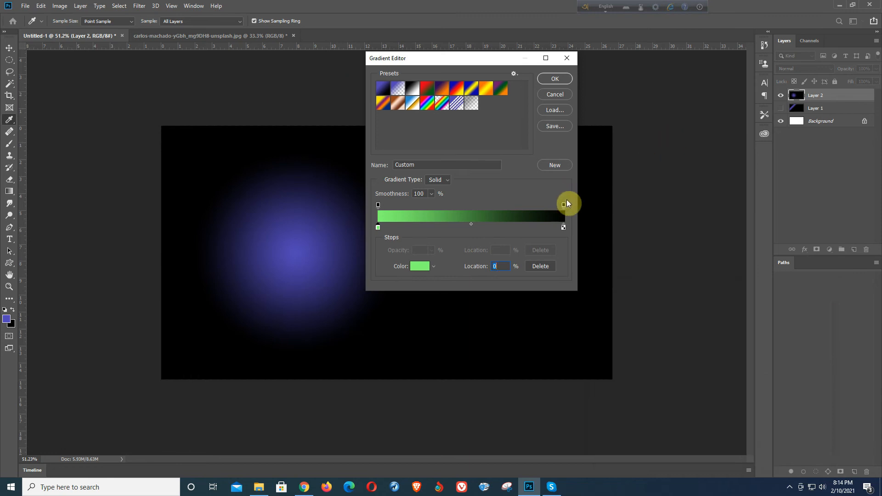
left_click(383, 228)
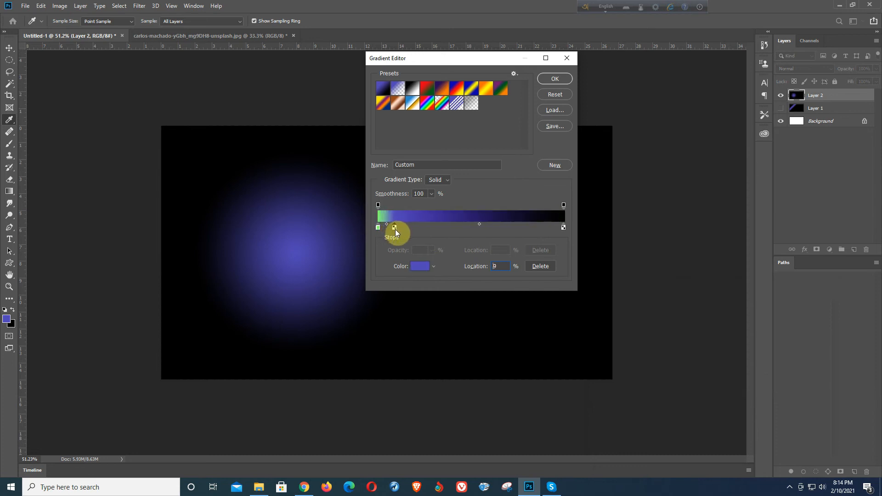
left_click_drag(395, 229, 395, 229)
key("Delete")
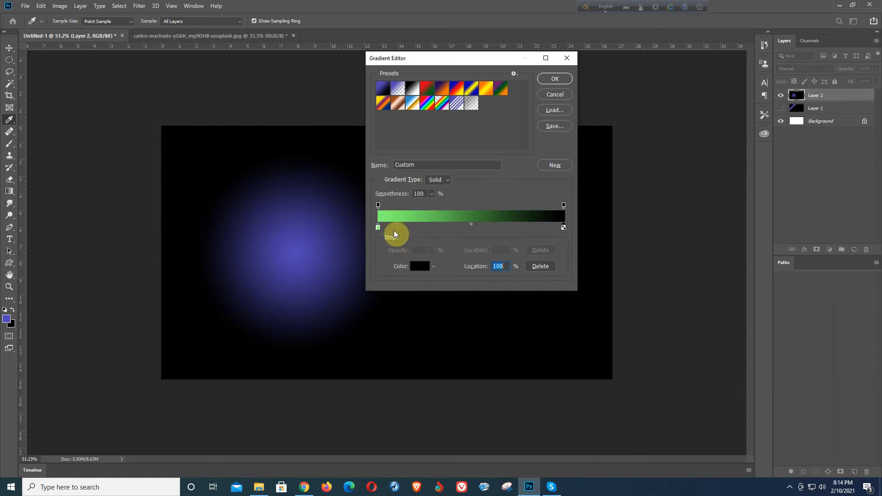
mouse_move(379, 227)
left_mouse_down()
mouse_move(392, 227)
mouse_move(368, 228)
mouse_move(391, 230)
left_mouse_up()
key("Delete")
key("Delete")
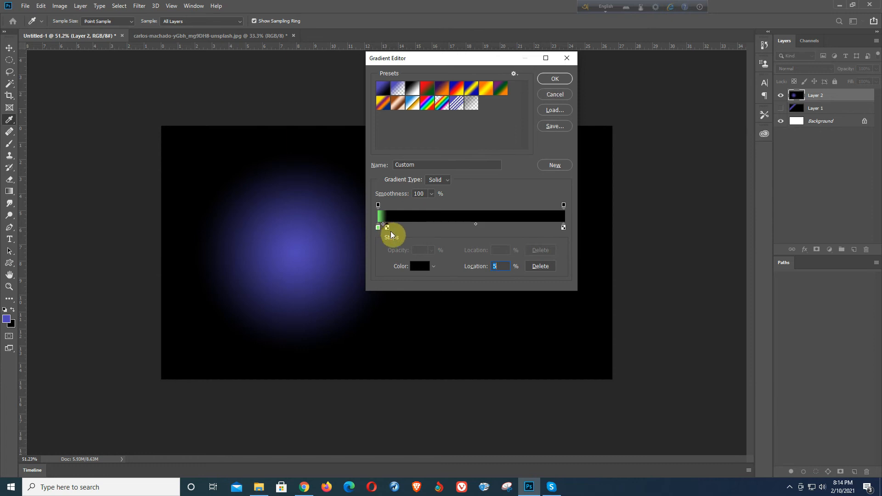
key("Delete")
Step: Duplicate the green starting stop, recolor the copy pink, and place it at 8%
left_click(378, 227)
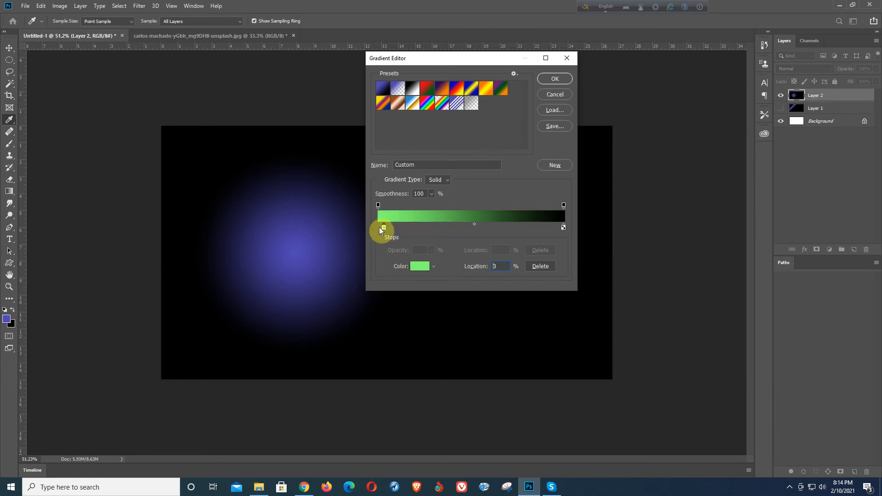
left_click_drag(379, 227, 387, 228, "alt")
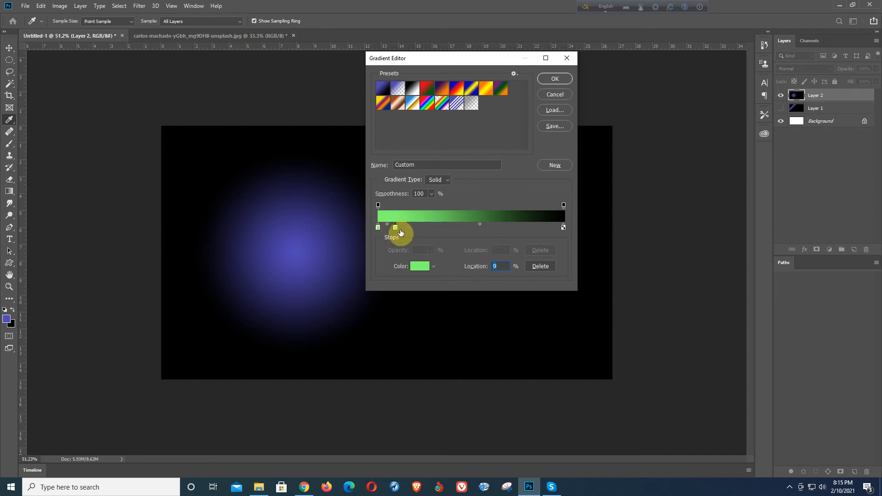
left_click(421, 269)
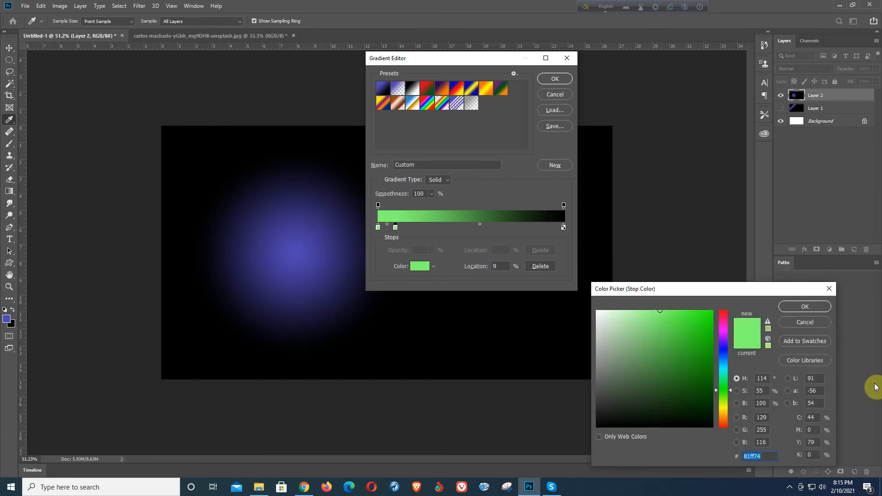
left_click(723, 328)
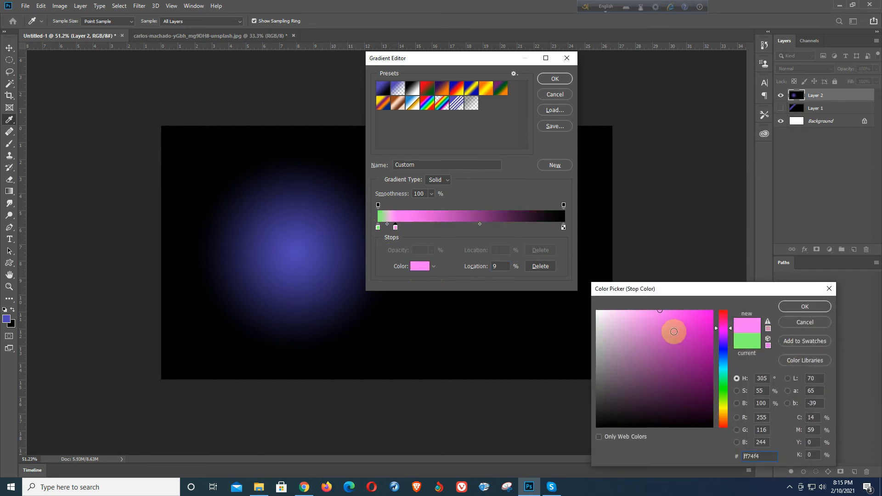
left_click(803, 305)
key("Down")
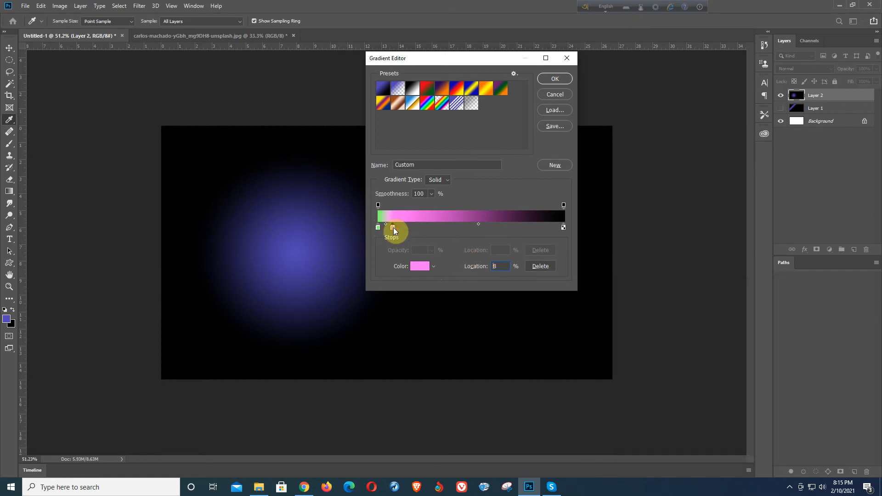
Step: Copy the green and pink stops alternately along the gradient up to 99%, remove the black end stop, and accept the gradient
left_click_drag(378, 227, 404, 230)
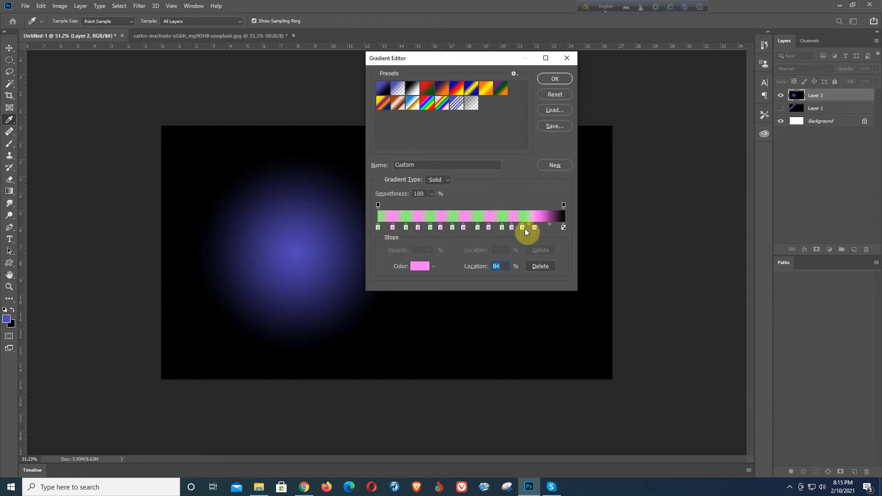
left_click_drag(522, 227, 569, 238)
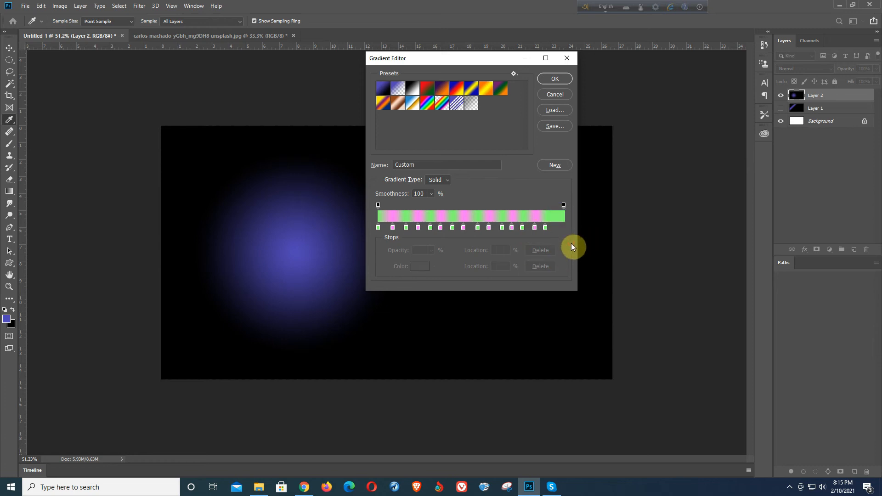
left_click(561, 227)
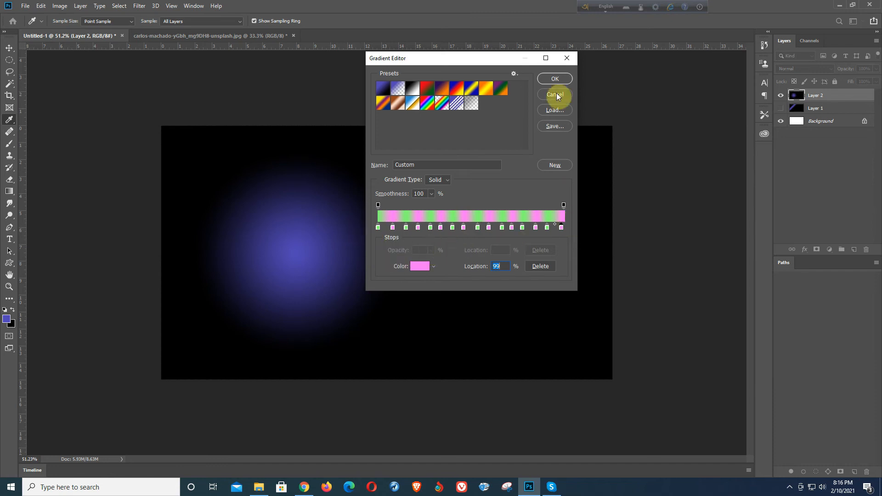
left_click(556, 79)
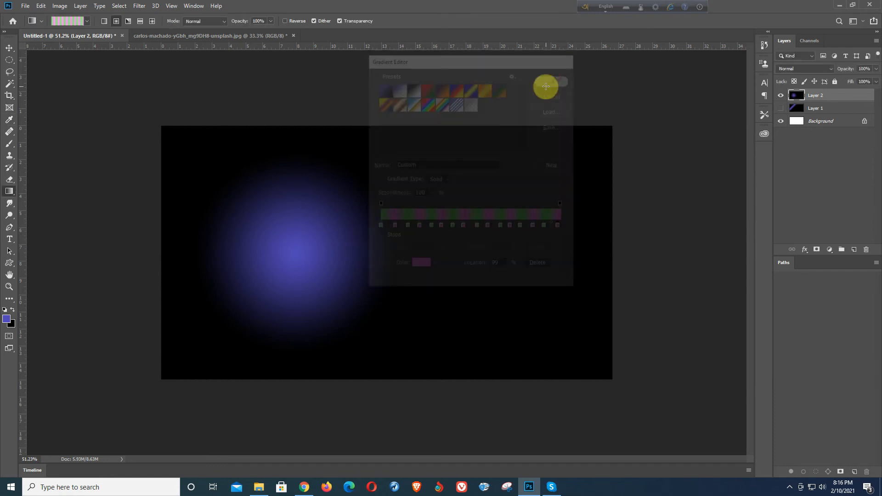
Step: Fill Layer 2 with several radial fills of the custom green-and-pink gradient at different lengths and positions
left_click_drag(134, 225, 645, 240)
left_click_drag(204, 224, 430, 238)
left_click_drag(410, 167, 440, 244)
left_click_drag(219, 199, 271, 240)
Step: Switch to Linear Gradient and draw two horizontal fills across the canvas in opposite directions
left_click(104, 21)
left_click_drag(355, 254, 165, 254)
left_click_drag(106, 234, 664, 240)
Step: Switch back to Radial Gradient and draw two short fills starting from different points of the canvas
left_click(115, 21)
left_click_drag(228, 196, 314, 203)
left_click_drag(357, 231, 464, 256)
Step: Switch to Angle Gradient and refill the layer repeatedly, starting the rays from the center, corner and left side of the canvas
left_click(128, 21)
left_click_drag(200, 206, 413, 238)
left_click_drag(317, 227, 376, 238)
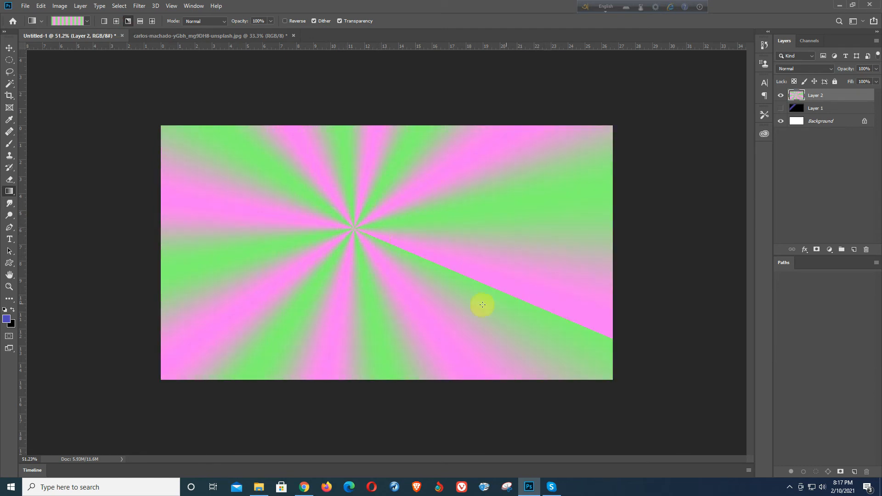
left_click_drag(361, 238, 381, 246)
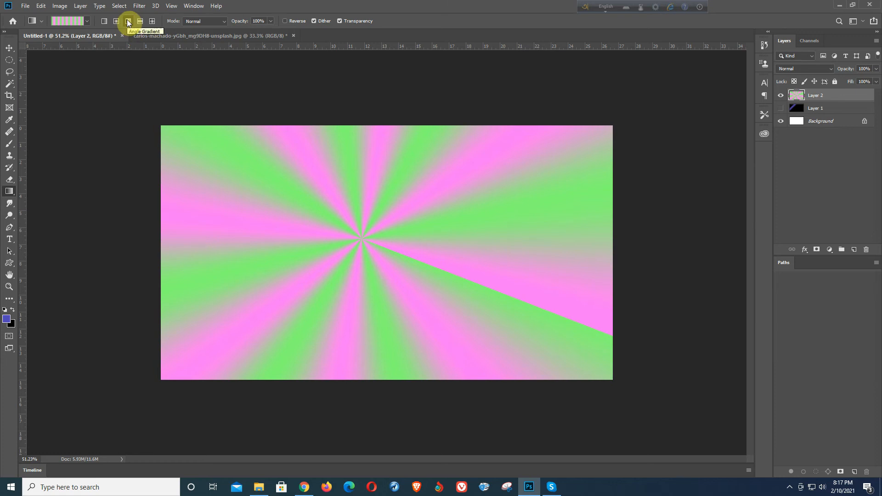
left_click_drag(355, 234, 404, 252)
left_click_drag(191, 157, 610, 334)
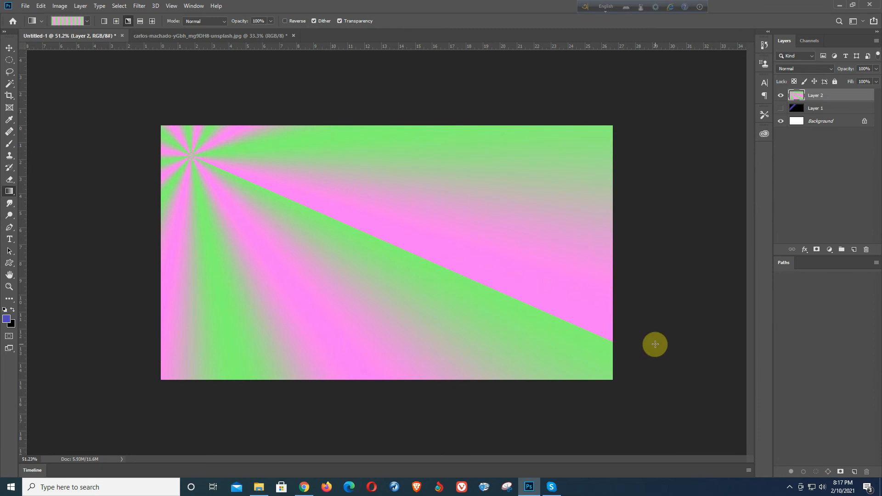
left_click_drag(202, 134, 292, 220)
left_click_drag(211, 228, 298, 288)
left_click_drag(360, 226, 590, 250)
left_click_drag(173, 249, 292, 250)
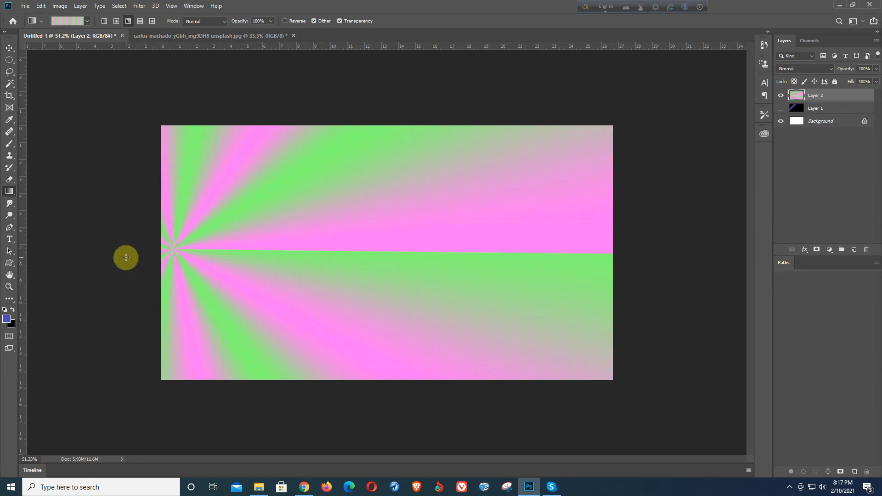
Step: Switch to Diamond Gradient and draw fills of varying size, ending with a large diamond in the left part of the canvas
left_click(152, 22)
left_click_drag(355, 213, 385, 261)
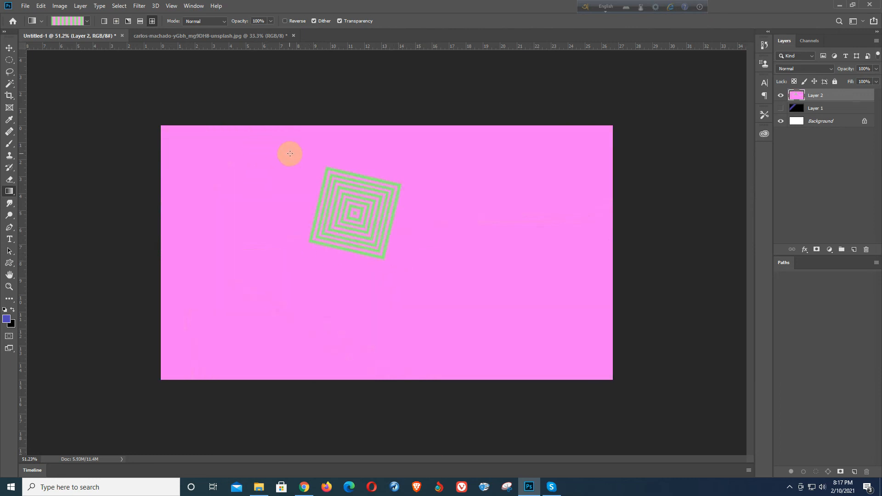
left_click_drag(273, 210, 281, 228)
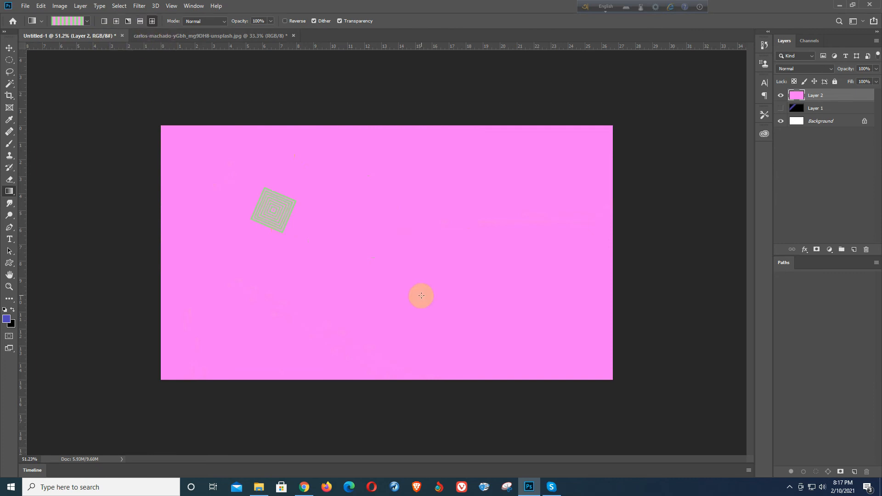
left_click_drag(366, 205, 506, 287)
left_click_drag(223, 245, 339, 290)
Step: Try further diamond fills near the lower right and center, and undo back to the large diamond on the canvas's left side
left_click_drag(440, 316, 474, 323)
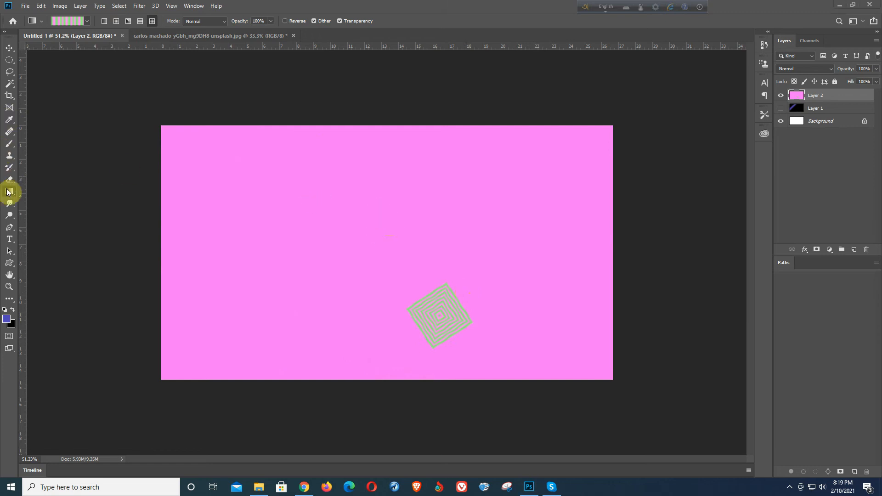
mouse_move(301, 202)
left_mouse_down()
mouse_move(360, 248)
mouse_move(412, 249)
left_mouse_up()
key("ctrl+z")
key("ctrl+z")
key("ctrl+z")
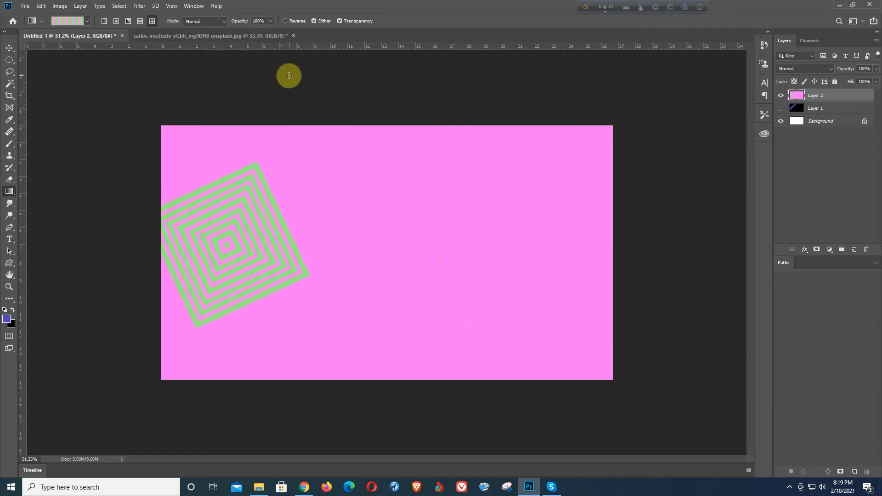
Step: Open the current green-and-pink striped gradient in the Gradient Editor and save it as a new preset
left_click(87, 21)
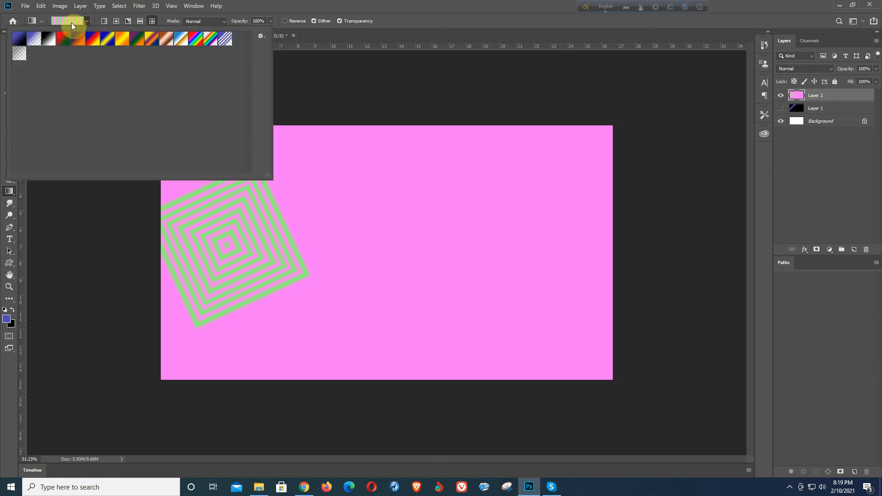
left_click(71, 21)
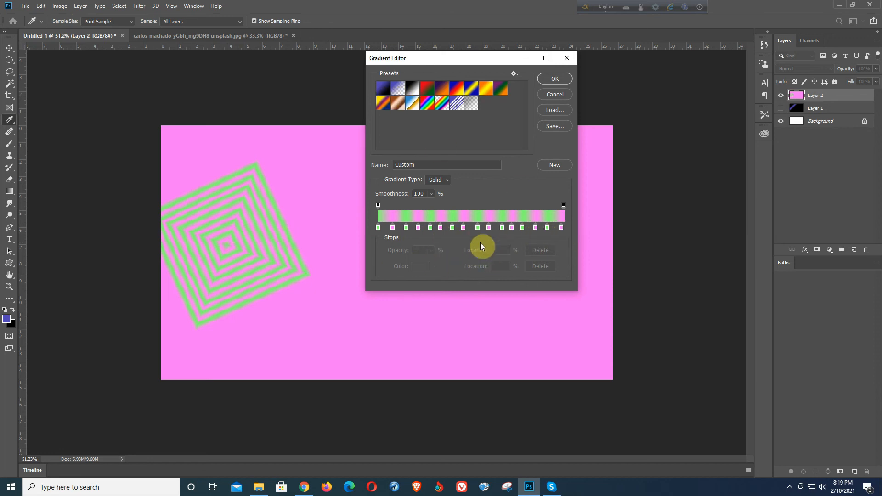
left_click(555, 166)
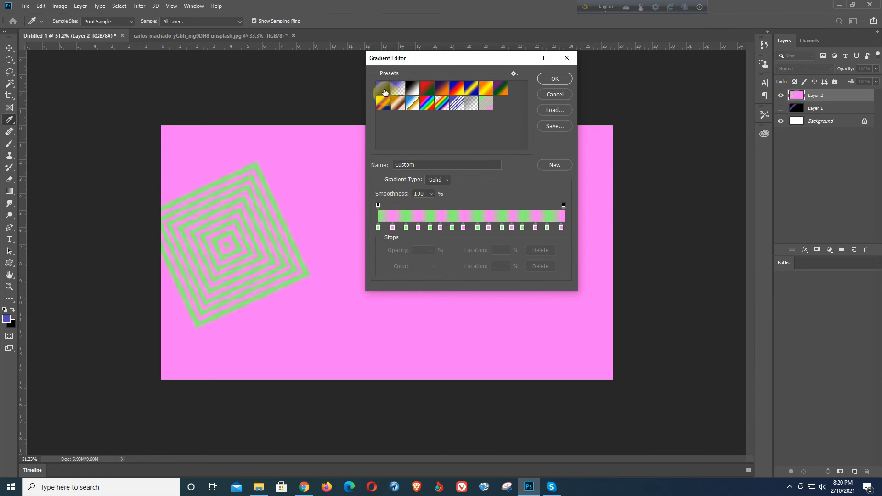
Step: Start from the Foreground to Background preset and set the first color stop to blue 1500e0
left_click(382, 90)
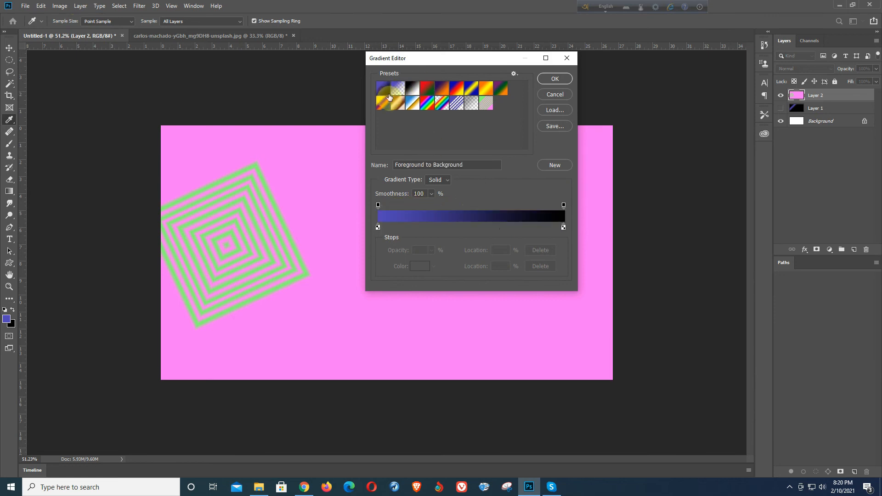
double_click(378, 226)
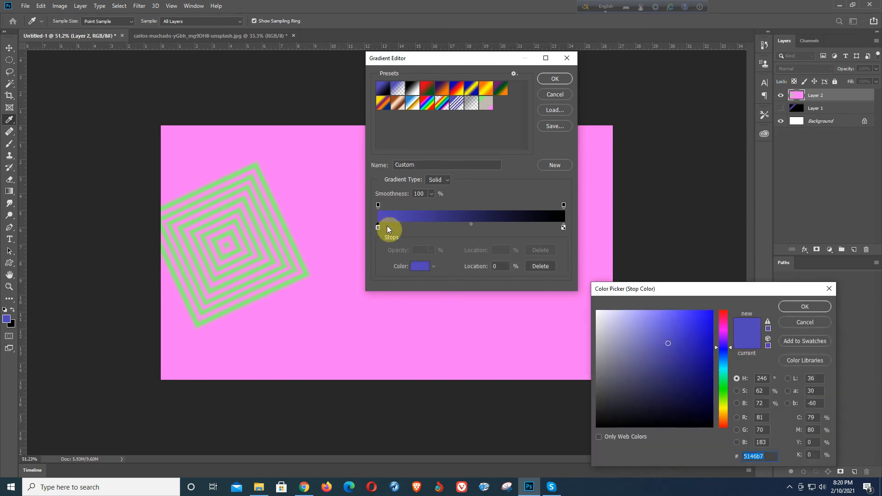
left_click(713, 324)
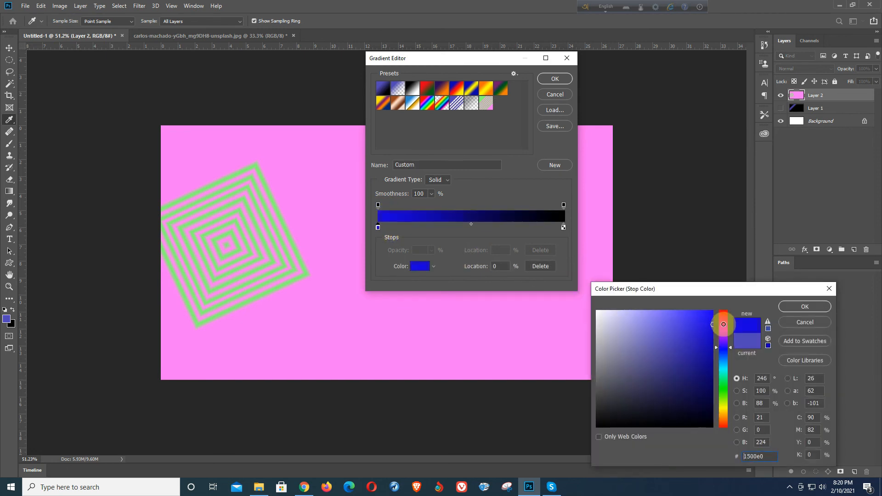
left_click(804, 306)
Step: Add an opacity stop at 5% location near the start of the gradient and set its opacity to 0%
left_click(564, 205)
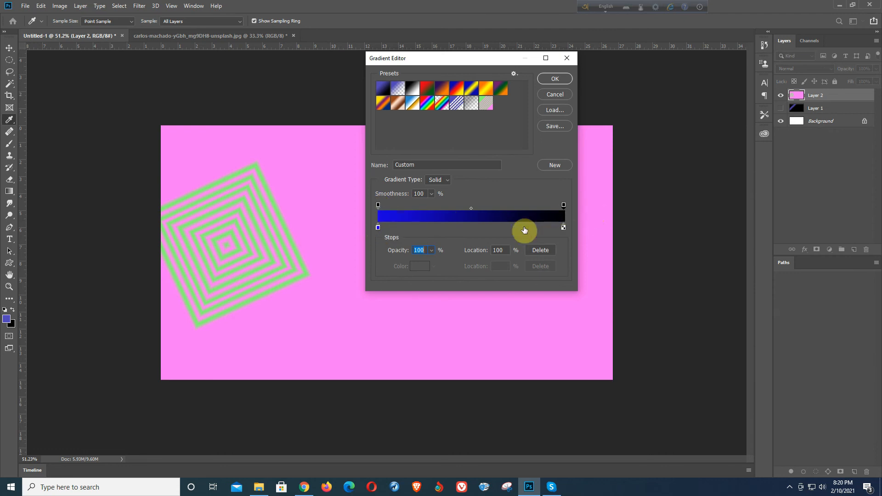
left_click(378, 206)
key("alt")
left_click_drag(377, 204, 390, 204)
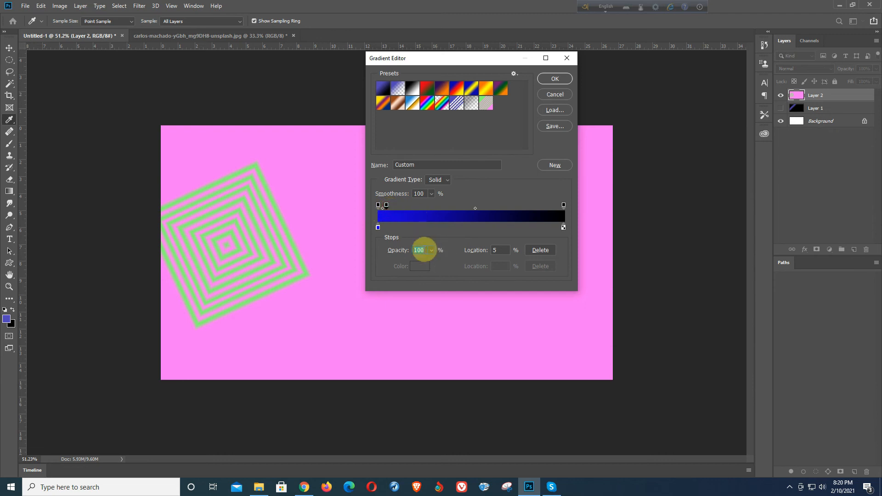
type("0")
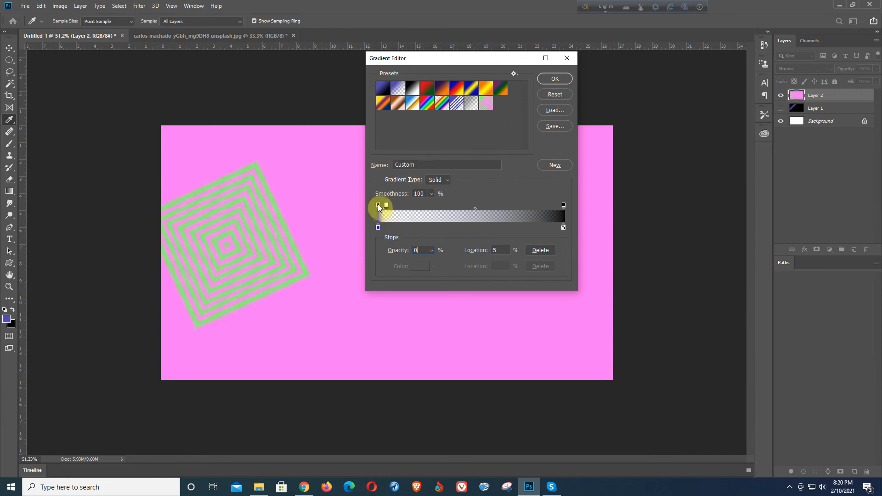
Step: Repeat alternating 100% and 0% opacity stops along the gradient, from 9% location up to a 100% opacity stop at 99%
left_click(394, 205)
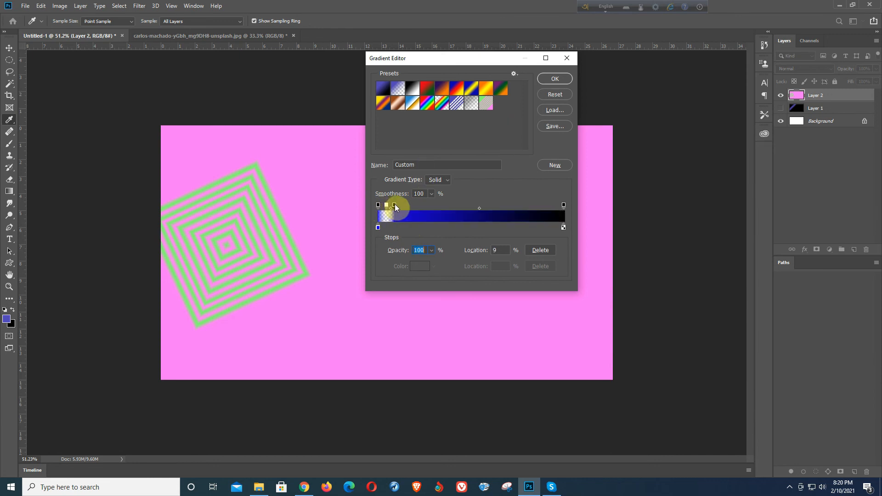
left_click_drag(395, 204, 396, 204)
type("0")
left_click_drag(395, 204, 409, 206)
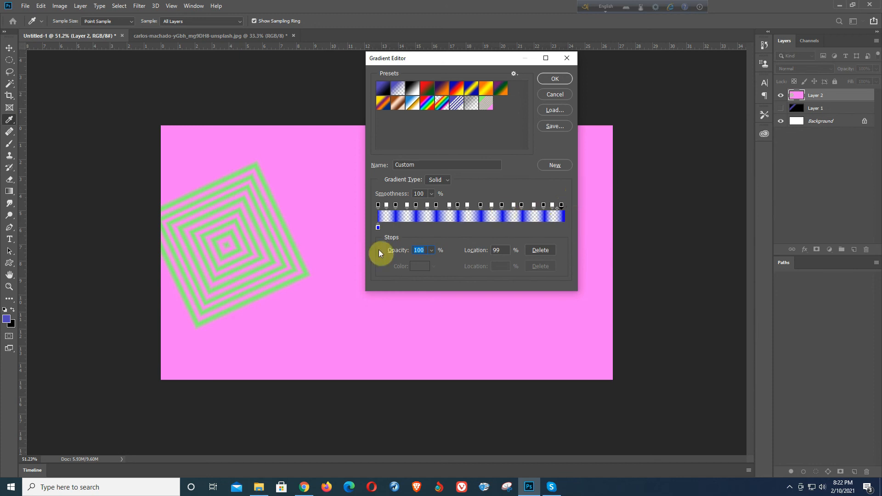
Step: Save the transparent blue stripes as a new preset and fill Layer 2 with them as a horizontal Linear Gradient
left_click(555, 165)
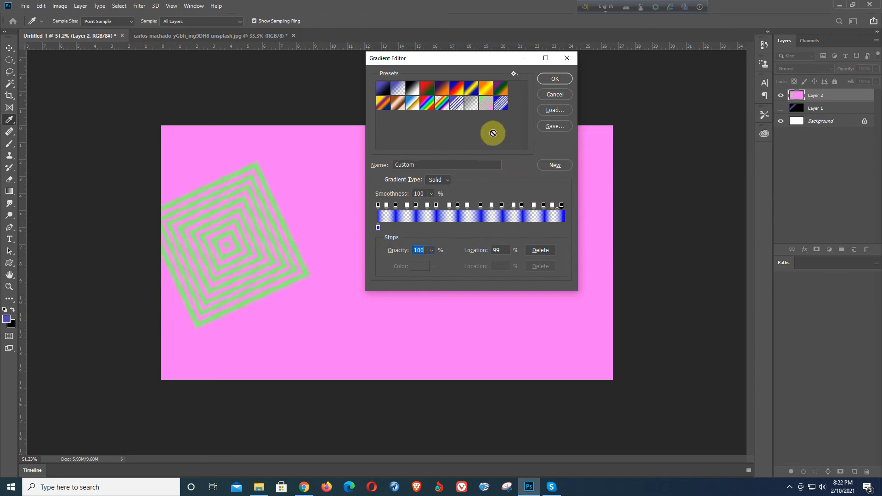
left_click(556, 94)
left_click_drag(125, 229, 697, 240)
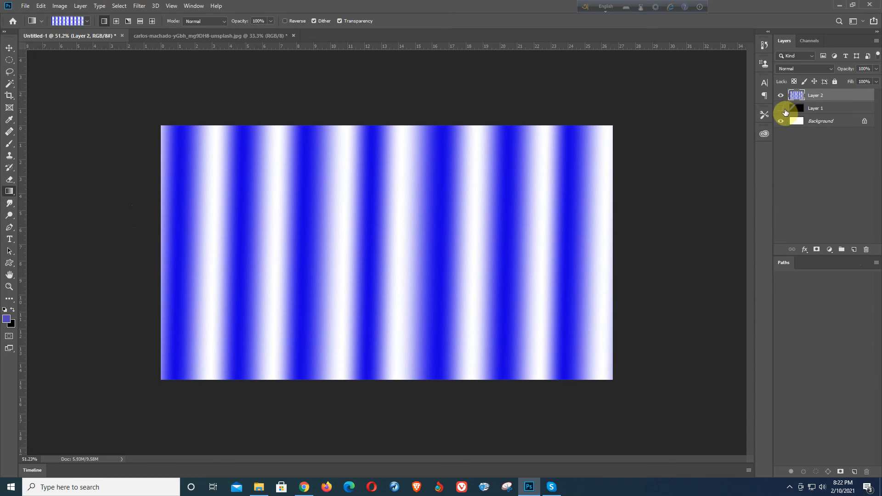
Step: Hide the Background to check the transparency, try further horizontal fills on Layer 2, and clear the layer
left_click(812, 110)
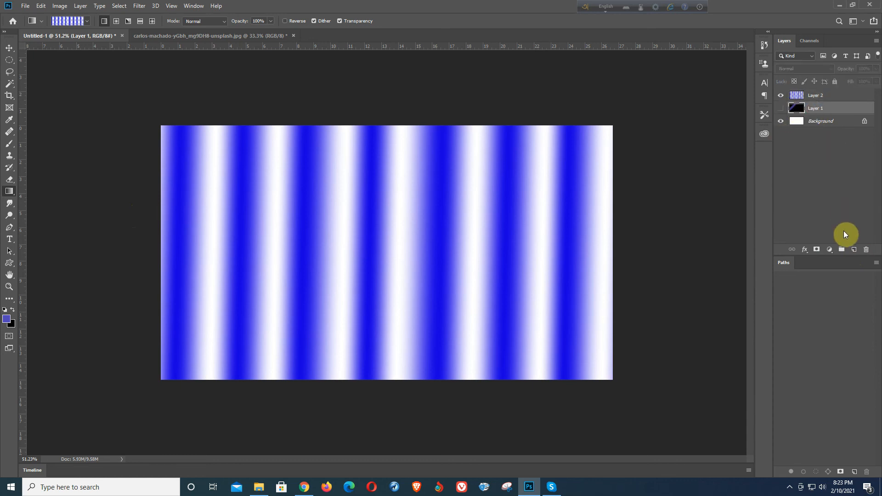
left_click(783, 125)
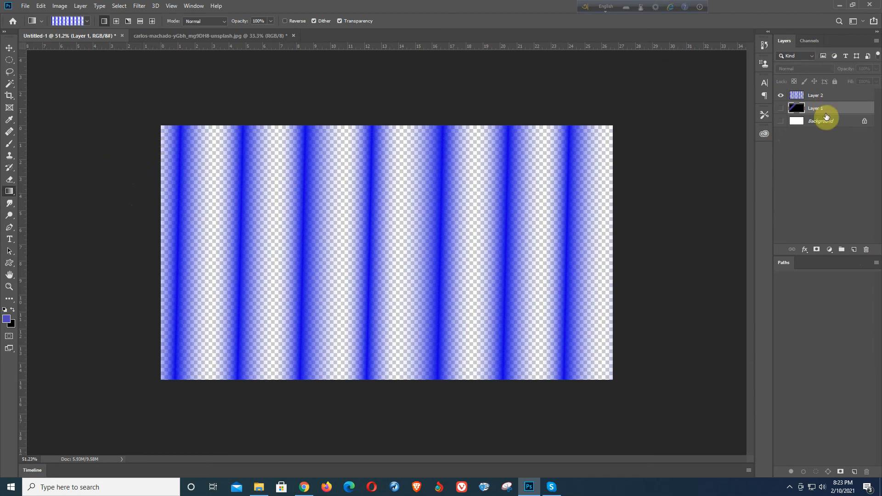
left_click(821, 95)
left_click_drag(133, 213, 677, 226)
left_click_drag(103, 205, 543, 199)
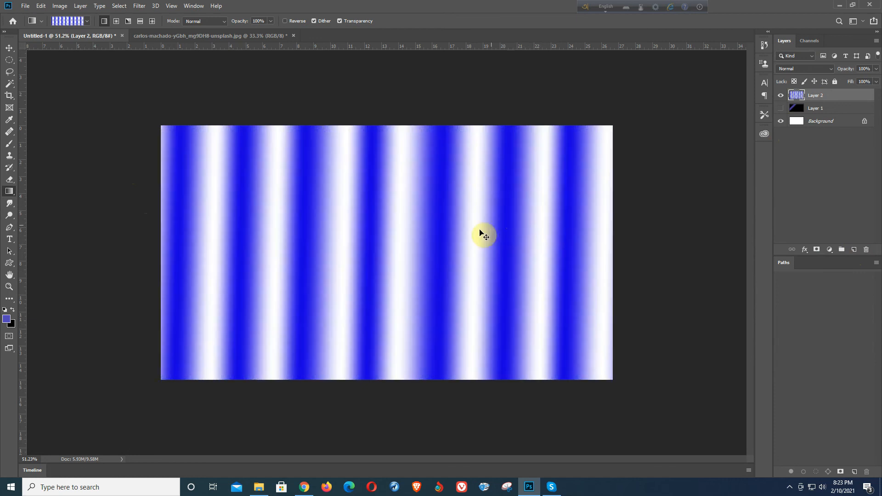
key("Delete")
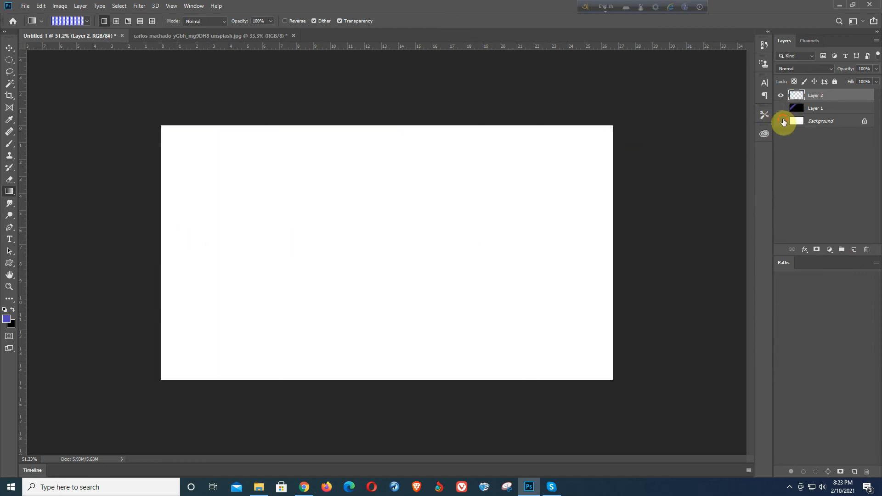
Step: Hide the Background and cross a horizontal linear fill with a diagonal one from upper-left to lower-right corner on Layer 2
left_click(782, 121)
left_click_drag(151, 243, 631, 241)
left_click_drag(159, 121, 634, 388)
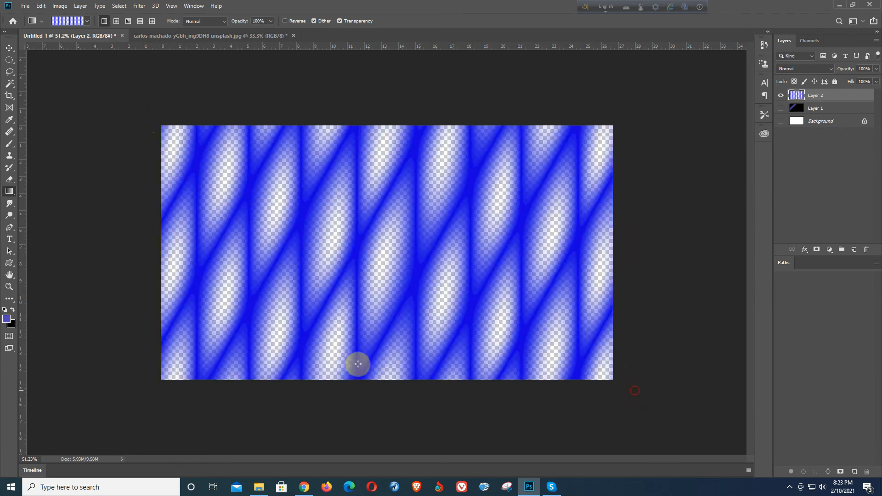
Step: Overlay two more crossing diagonal fills on Layer 2, and add a layer beneath it filled with the black background color
left_click_drag(153, 374, 629, 119)
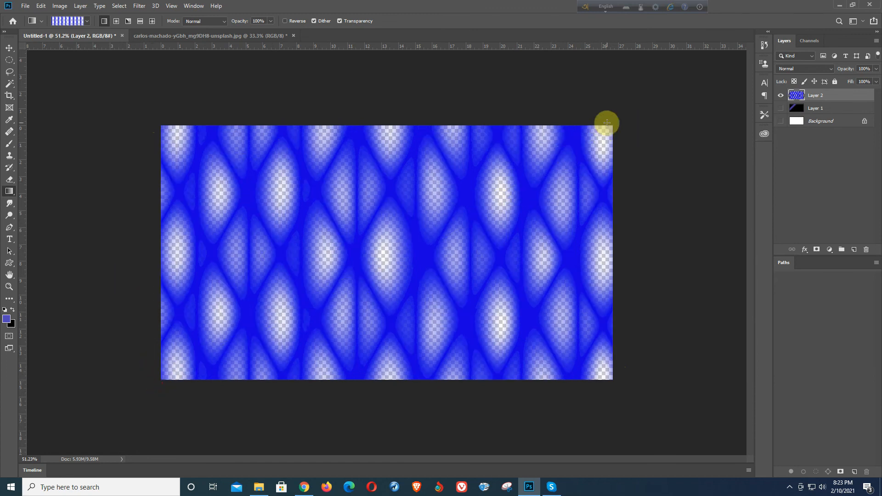
left_click_drag(154, 120, 648, 397)
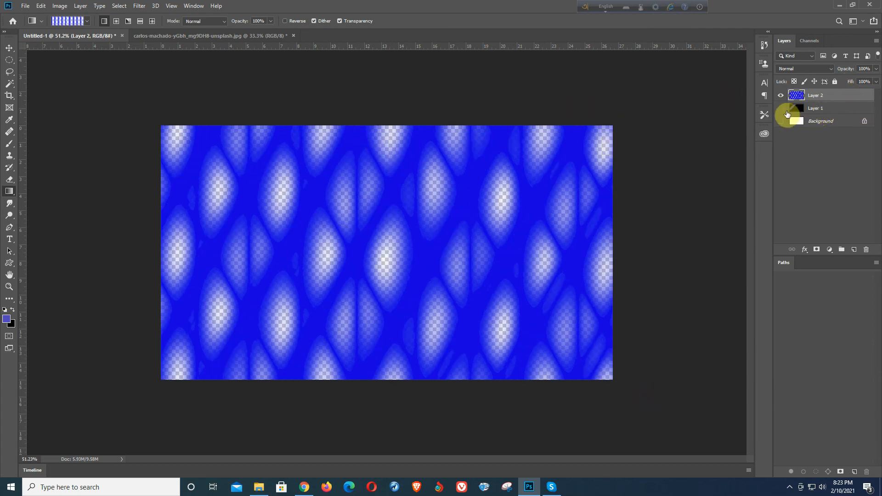
left_click(832, 110)
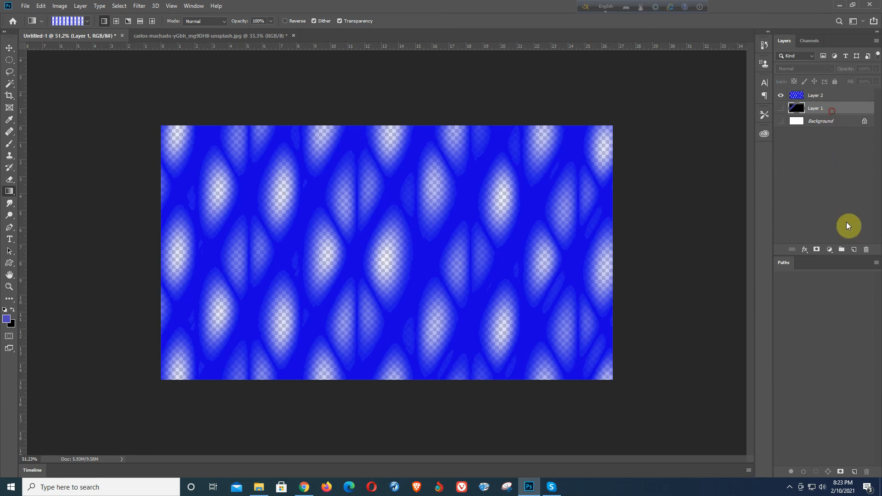
left_click(855, 250)
key("ctrl+BackSpace")
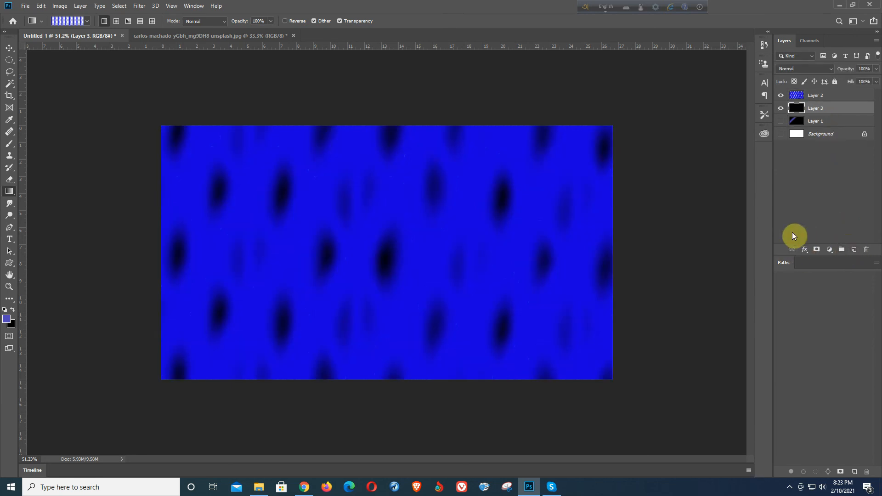
Step: Undo the black fill, the added layer and the last two diagonal fills
key("ctrl+z")
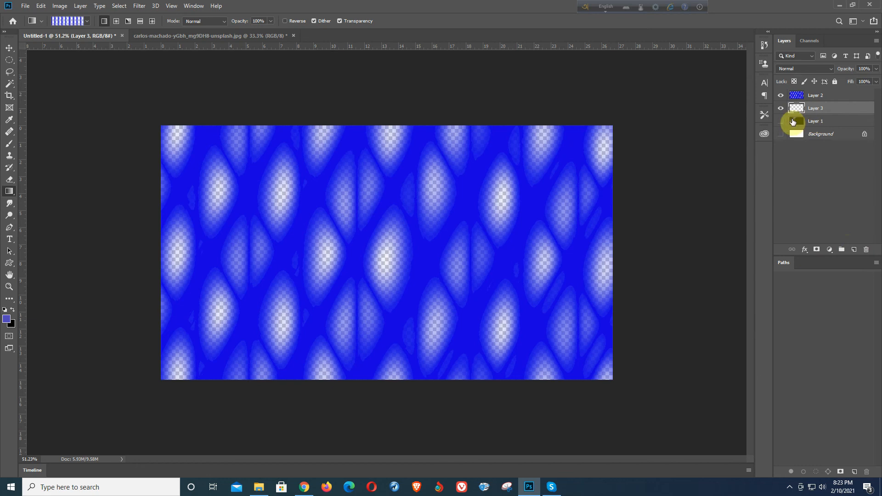
key("ctrl+z")
key("ctrl+z")
key("ctrl+z")
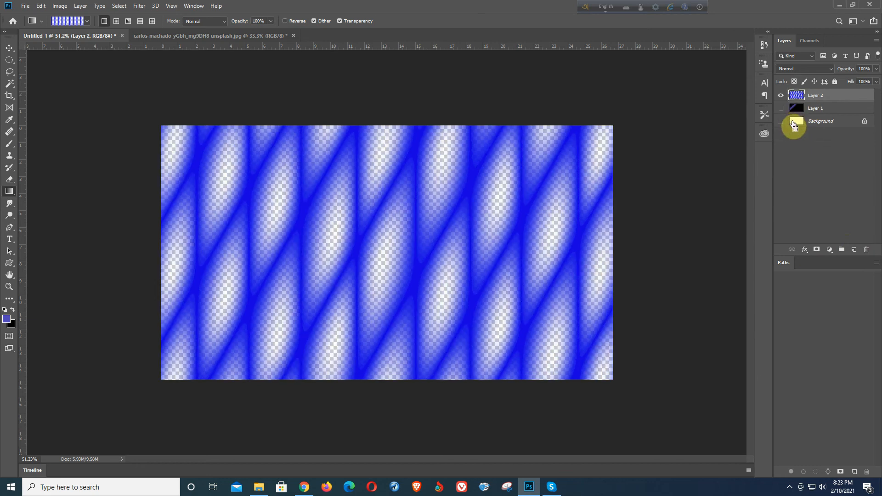
Step: Try a black-filled layer above Layer 1 as a backdrop for the blue pattern, and delete that layer
left_click(833, 108)
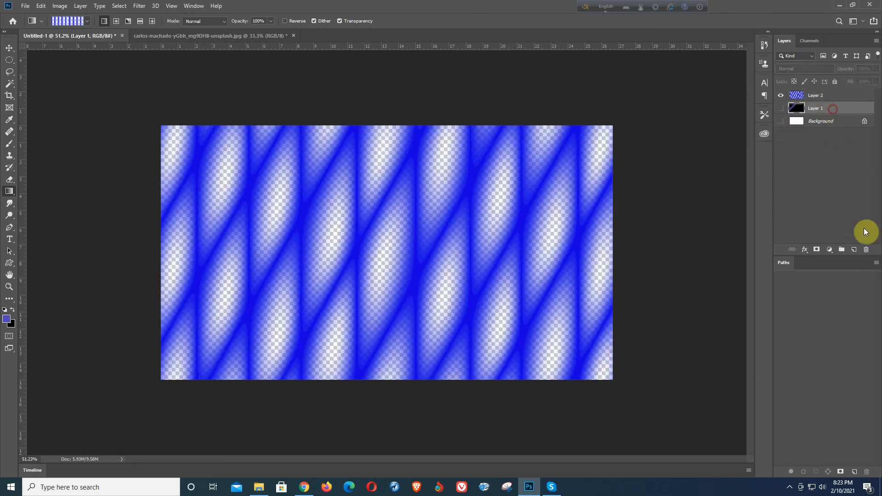
left_click(853, 249)
key("ctrl+BackSpace")
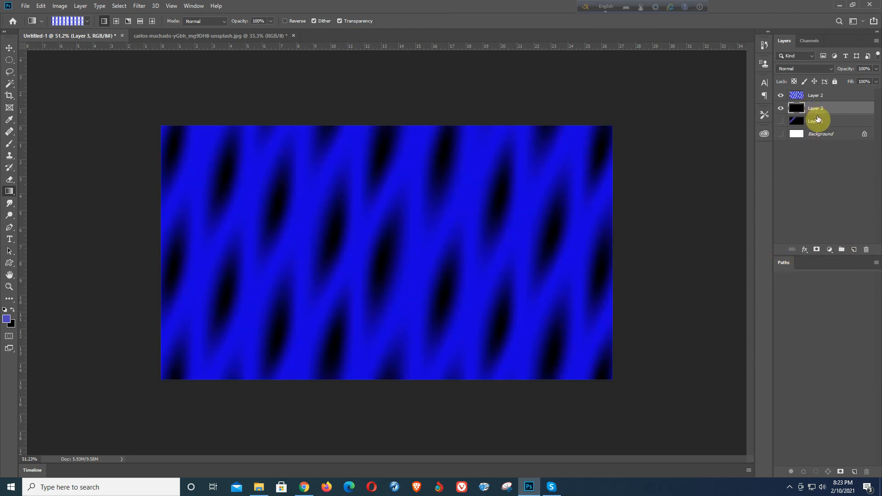
left_click_drag(831, 108, 868, 249)
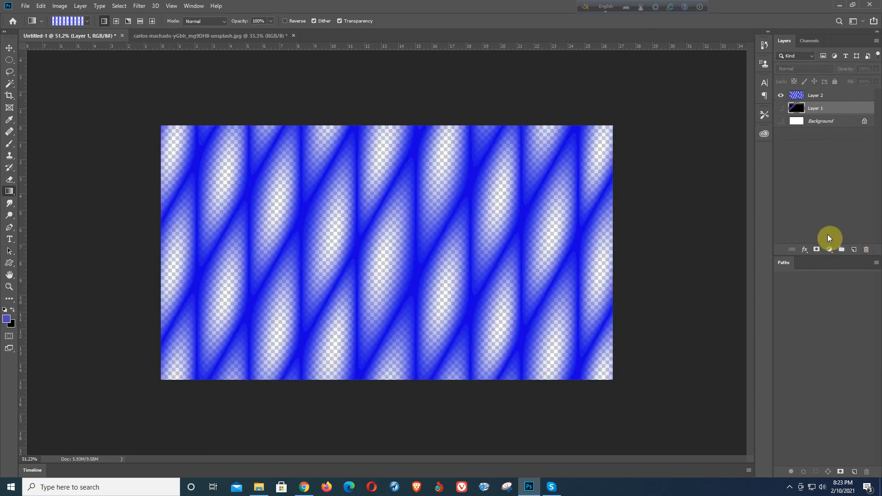
Step: Add a Solid Color fill layer beneath Layer 2, try several colors, and settle on a dark green
left_click(830, 250)
left_click(827, 260)
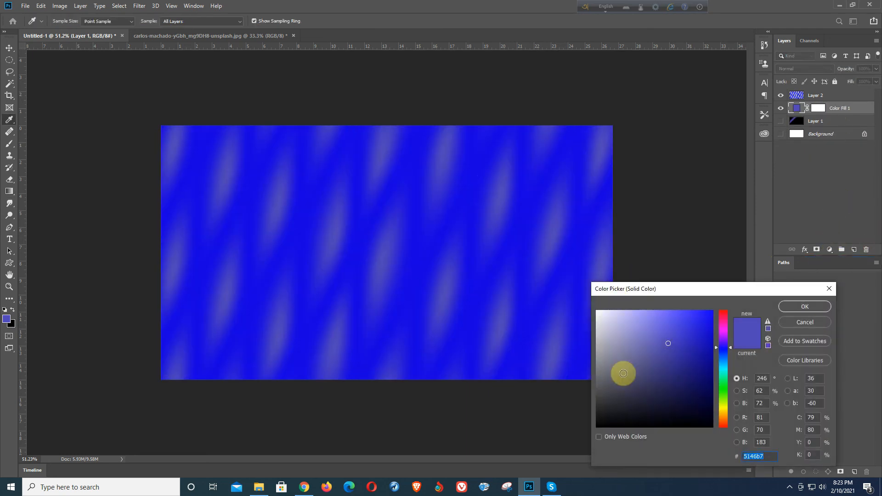
left_click(708, 335)
mouse_move(708, 335)
left_mouse_down()
mouse_move(679, 389)
mouse_move(577, 358)
mouse_move(634, 309)
mouse_move(596, 312)
mouse_move(629, 382)
mouse_move(636, 371)
mouse_move(571, 448)
mouse_move(653, 393)
mouse_move(701, 333)
mouse_move(684, 365)
left_mouse_up()
left_click(726, 379)
mouse_move(709, 397)
left_mouse_down()
mouse_move(708, 343)
mouse_move(671, 366)
mouse_move(661, 335)
mouse_move(607, 325)
left_mouse_up()
mouse_move(625, 401)
left_mouse_down()
mouse_move(671, 368)
mouse_move(685, 335)
mouse_move(684, 400)
mouse_move(670, 375)
left_mouse_up()
left_click(804, 307)
key("g")
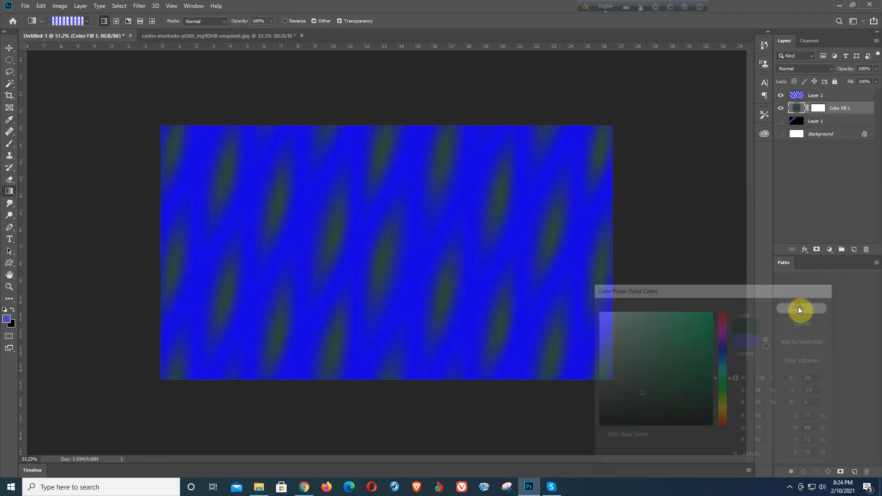
Step: Delete Layer 2 and the dark green color fill layer
left_click(825, 96)
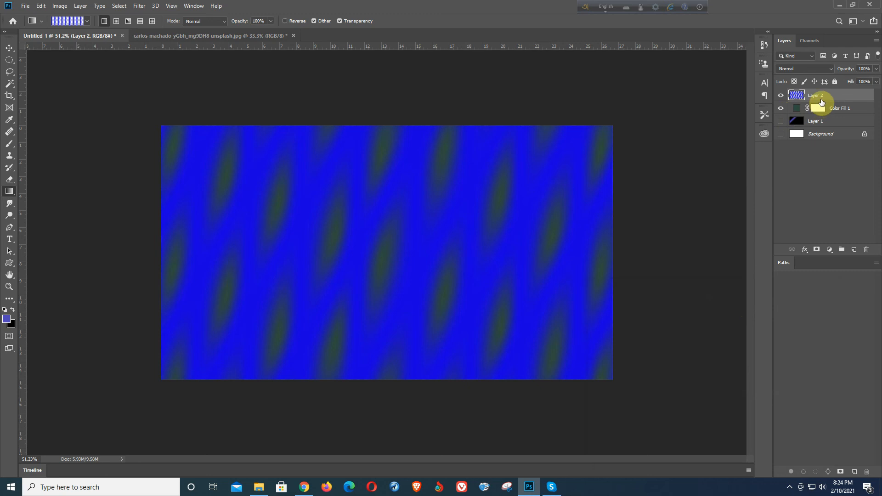
key("Delete")
key("Delete")
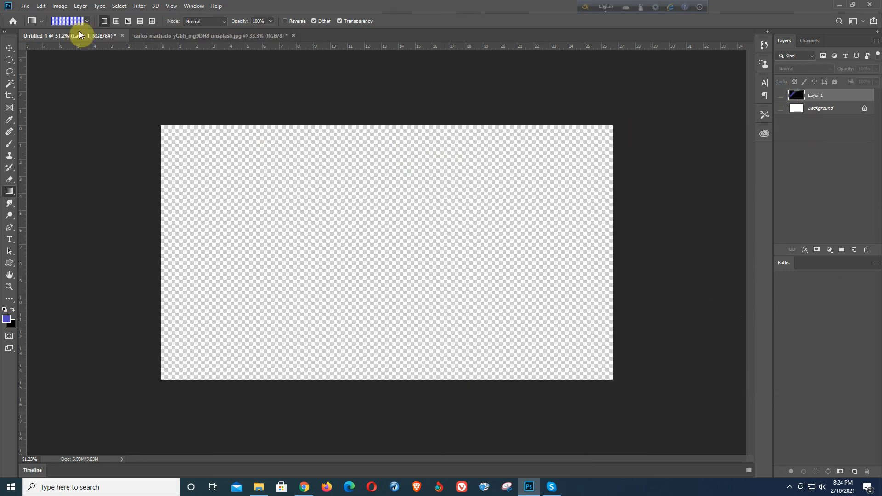
Step: Review the gradient preset picker's management options and open the current striped gradient in the Gradient Editor
left_click(87, 21)
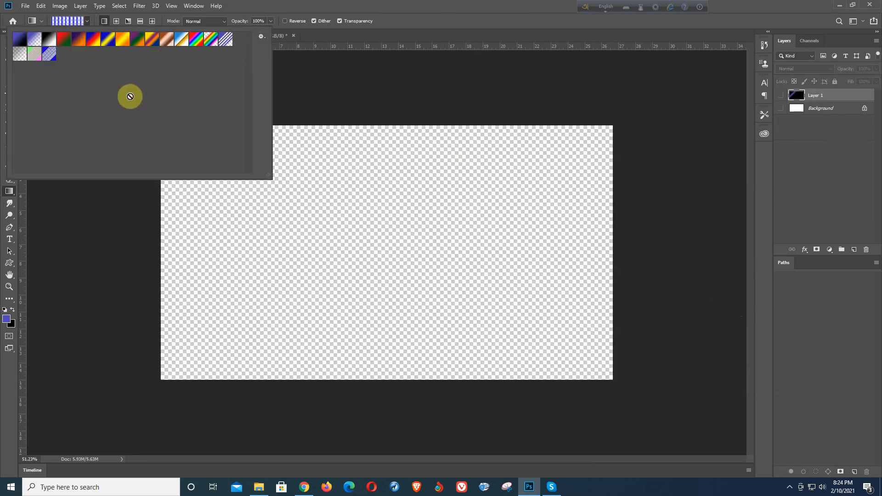
left_click(262, 37)
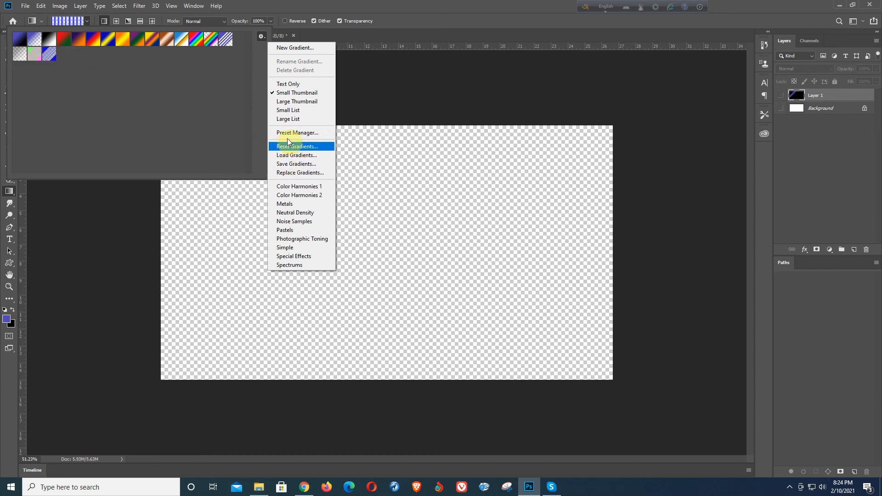
left_click(262, 32)
left_click(262, 34)
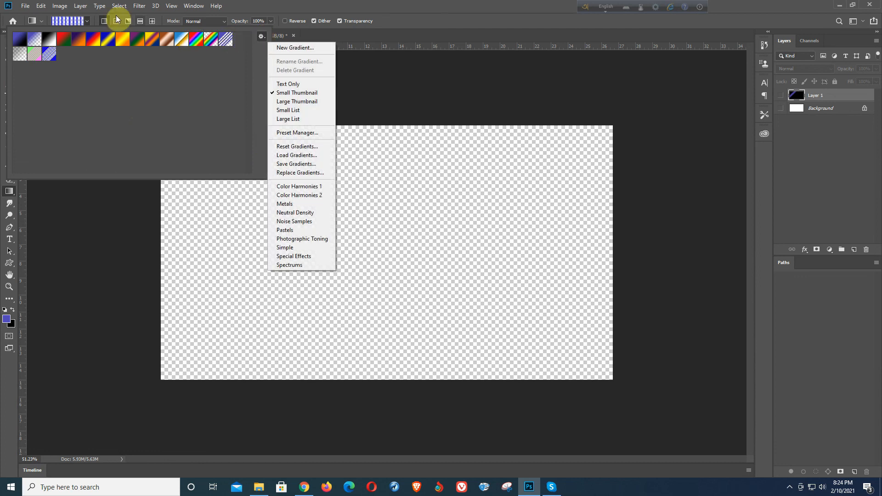
left_click(69, 21)
left_click(69, 21)
left_click(68, 21)
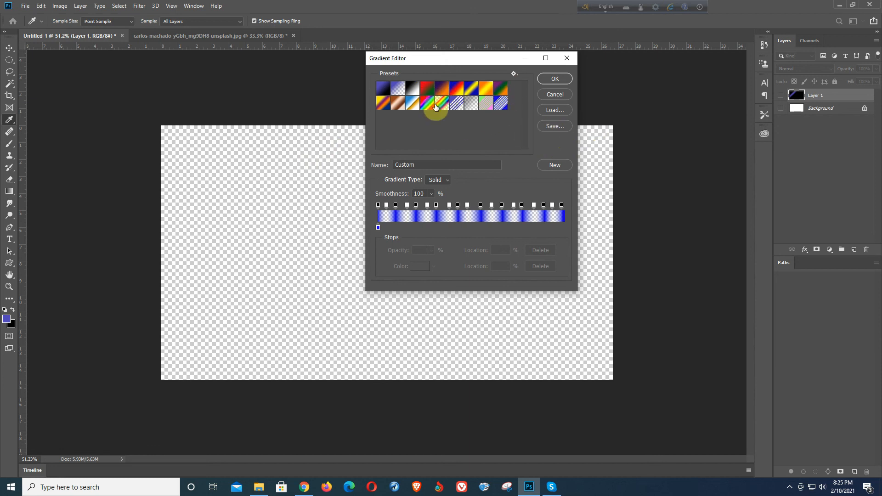
Step: Save the current gradient presets to the Desktop as a gradients file named 123, then accept the Gradient Editor
right_click(471, 105)
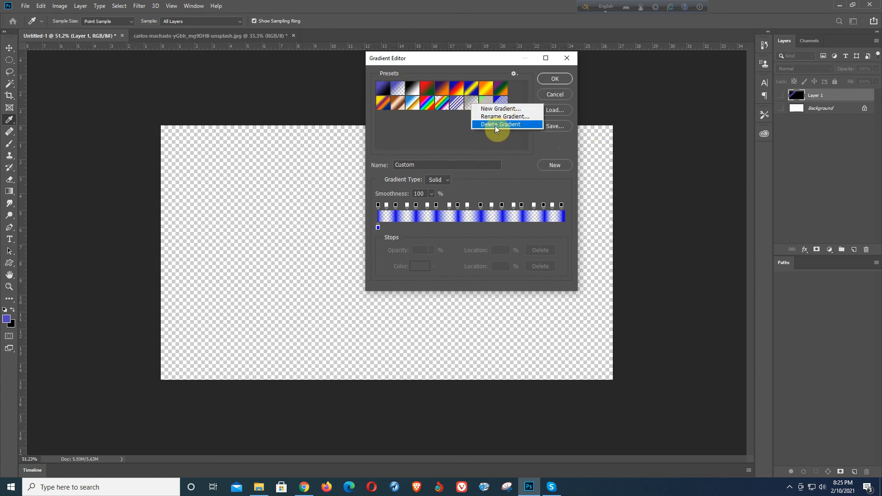
left_click(442, 137)
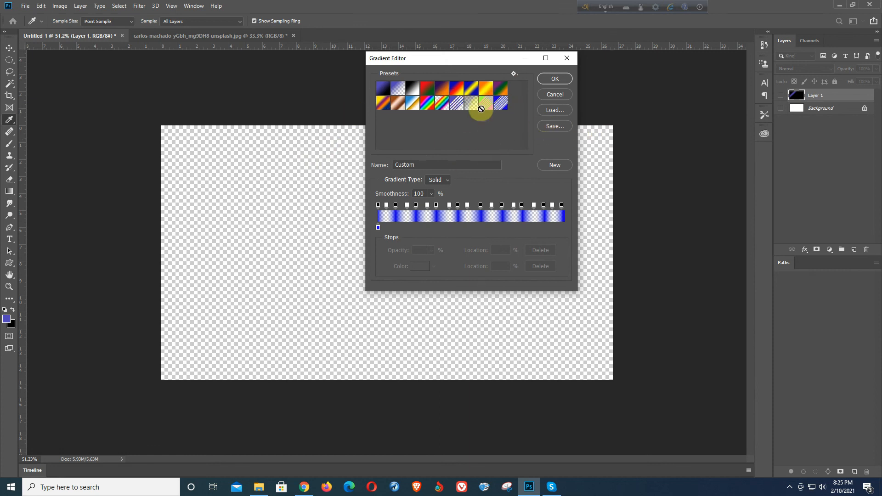
left_click(552, 128)
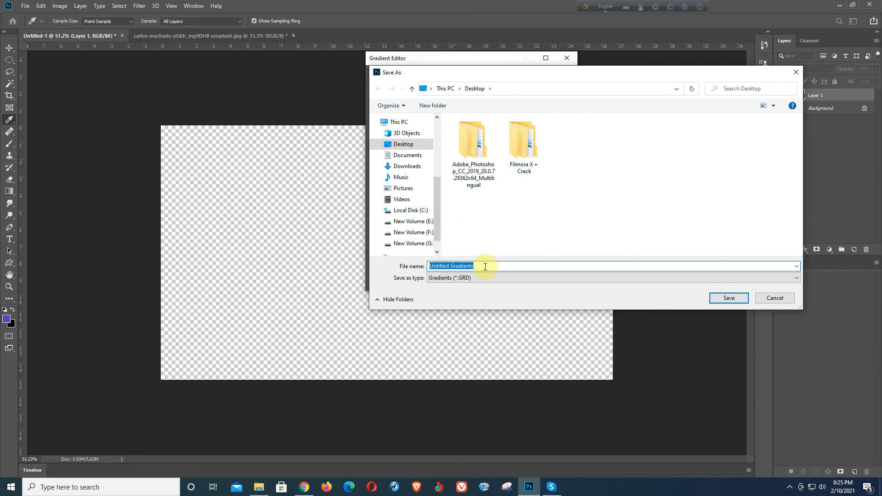
type("123")
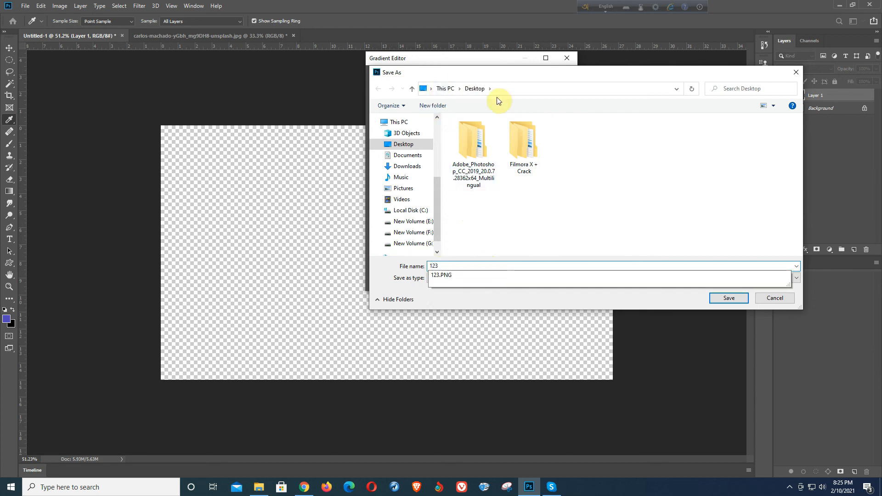
left_click(732, 298)
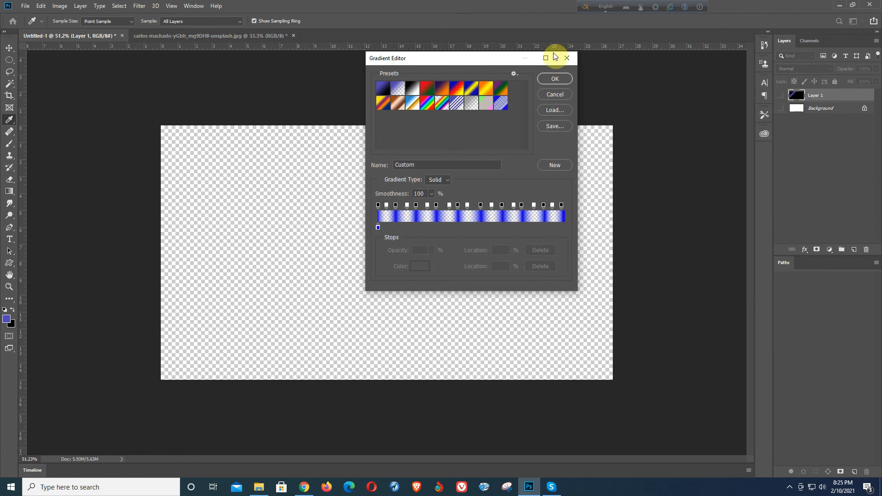
left_click(555, 79)
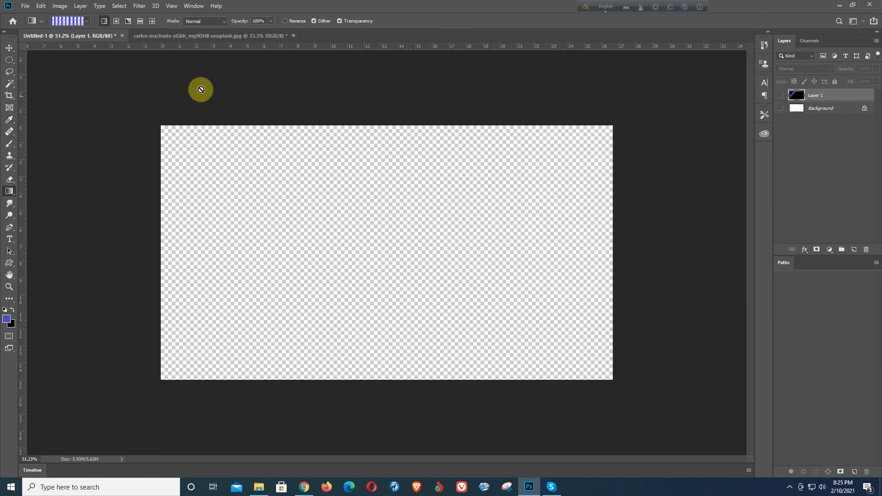
Step: Reset the gradient presets, replacing the current set with the default gradients
left_click(72, 22)
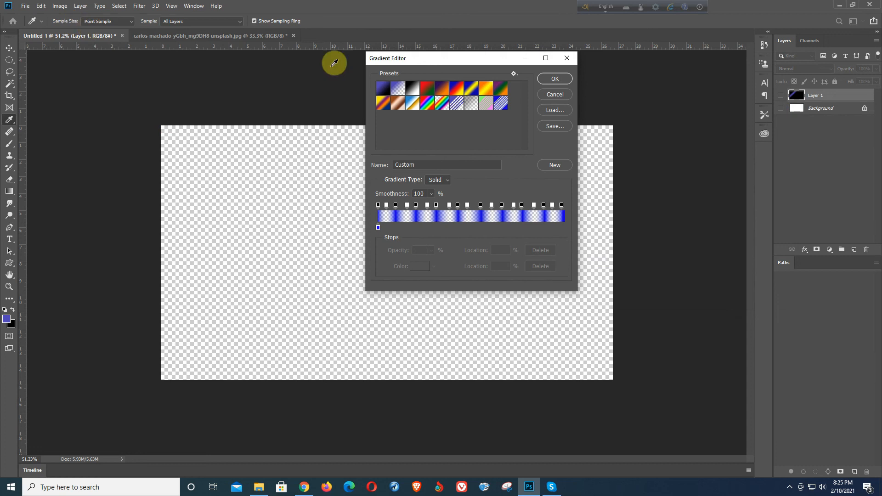
left_click(514, 73)
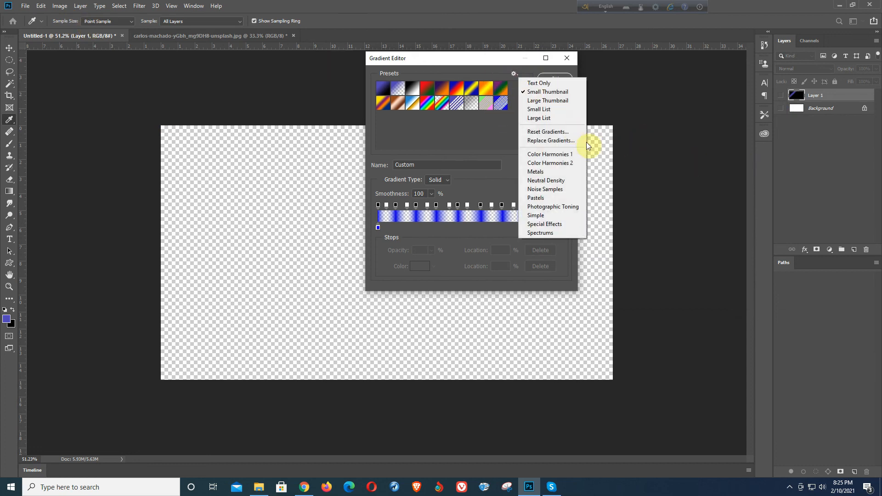
left_click(548, 132)
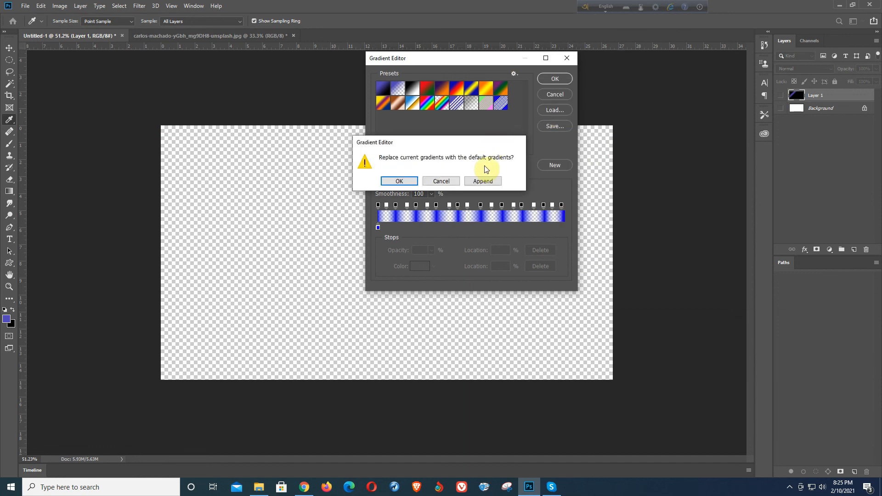
left_click(400, 181)
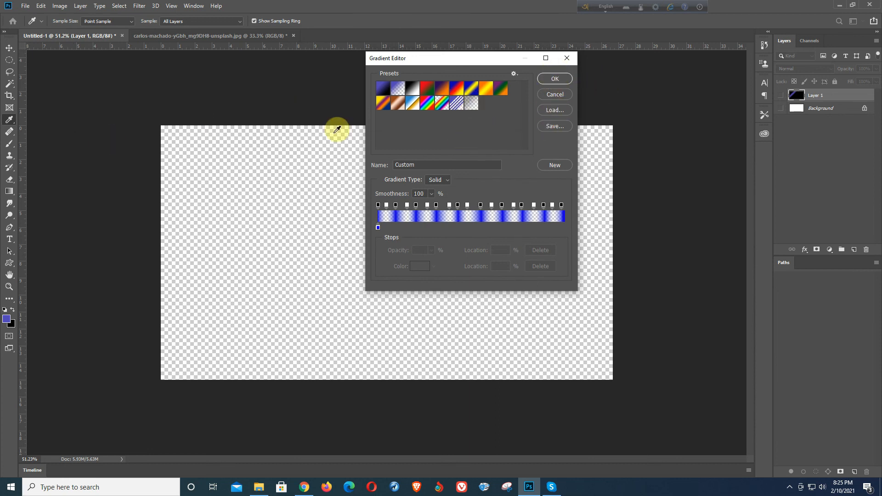
left_click(566, 58)
Step: Load the saved 123 gradients file from the Desktop into the gradient presets
left_click(72, 22)
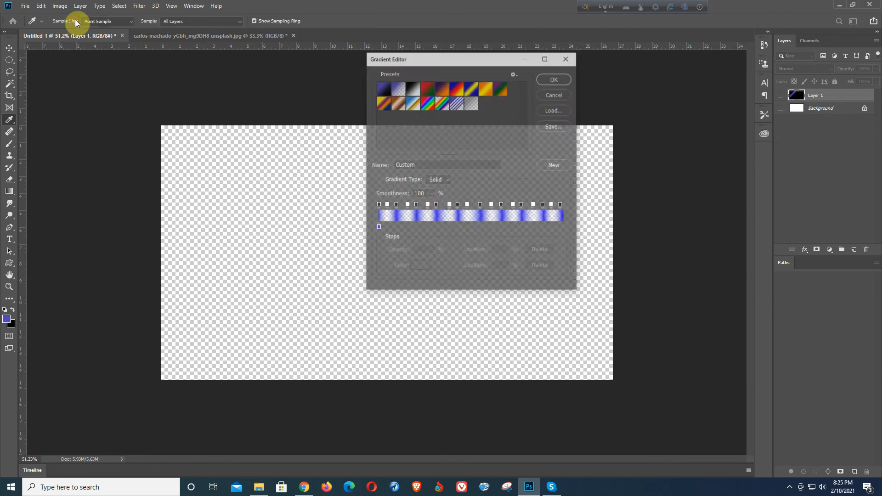
left_click(554, 110)
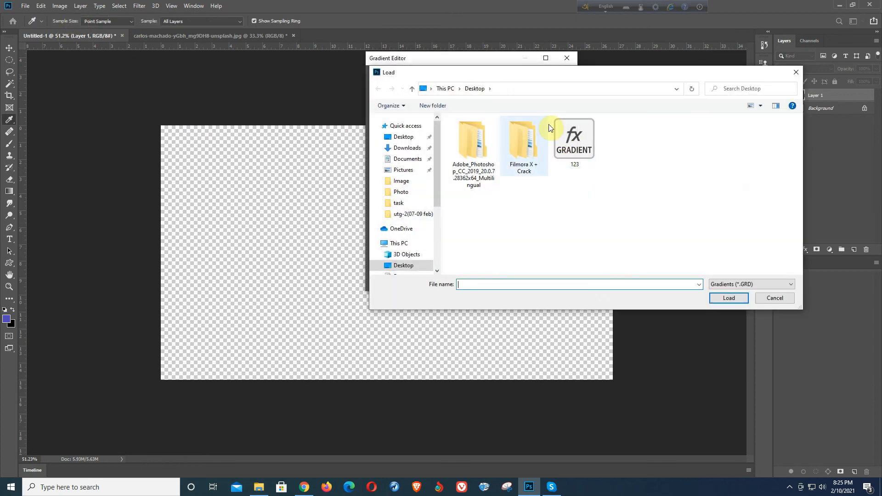
left_click(569, 153)
left_click(729, 298)
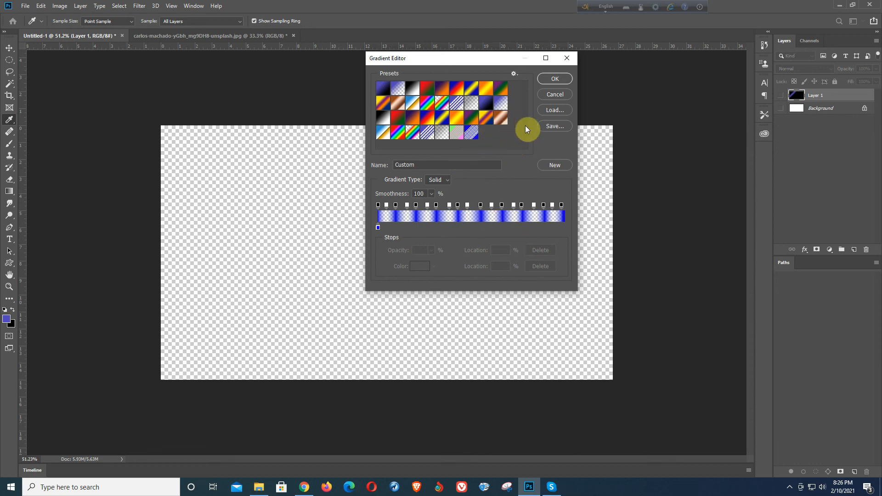
left_click(555, 79)
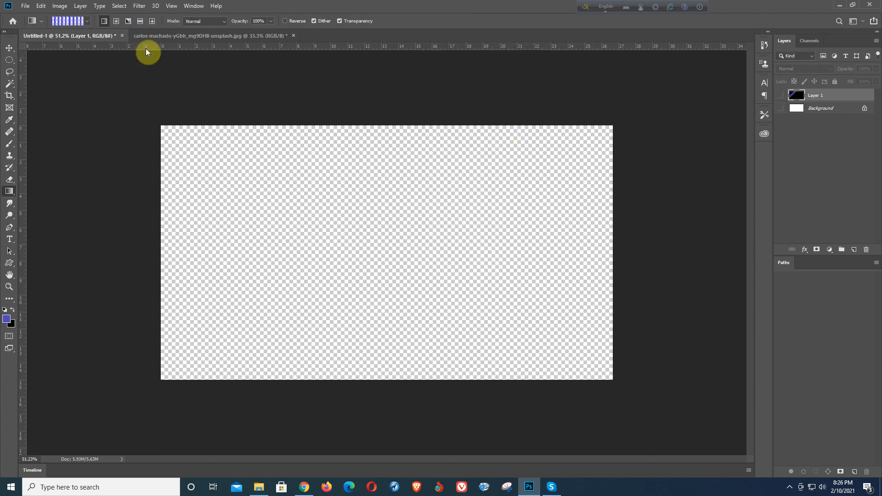
Step: Remove the gradients loaded from 123 by restoring the default preset set, and accept the Gradient Editor
left_click(67, 21)
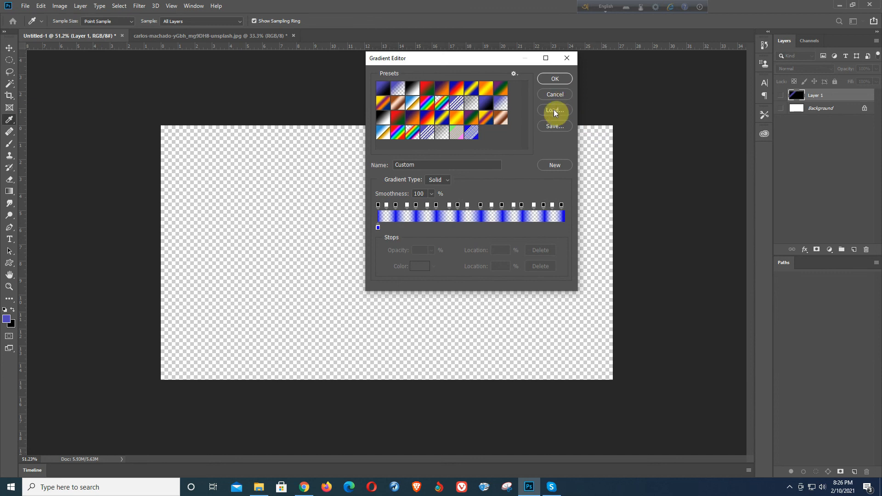
left_click(515, 74)
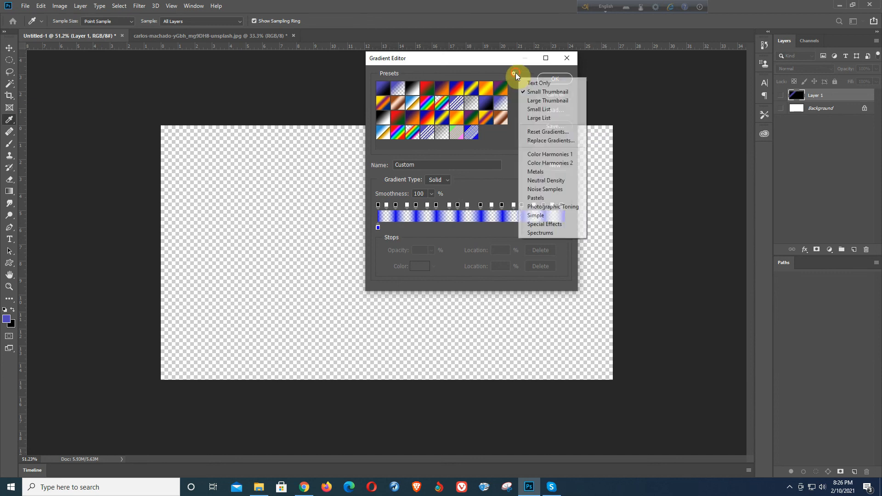
left_click(546, 133)
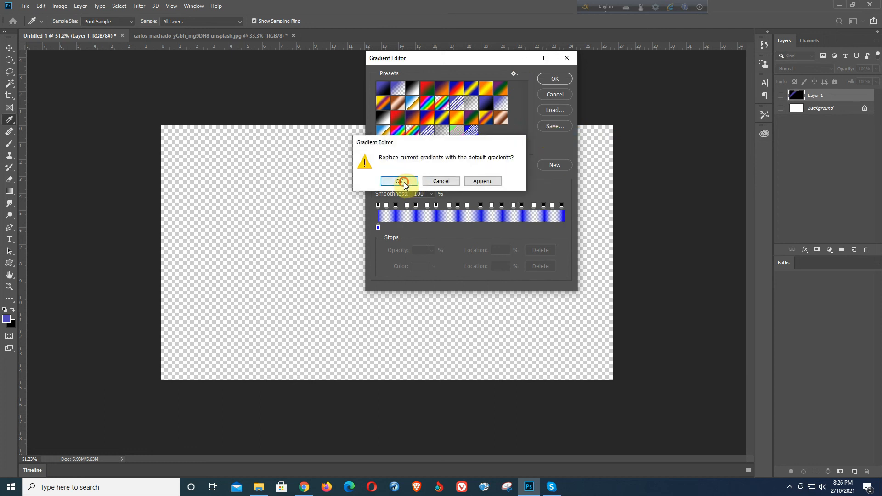
left_click(399, 182)
left_click(553, 79)
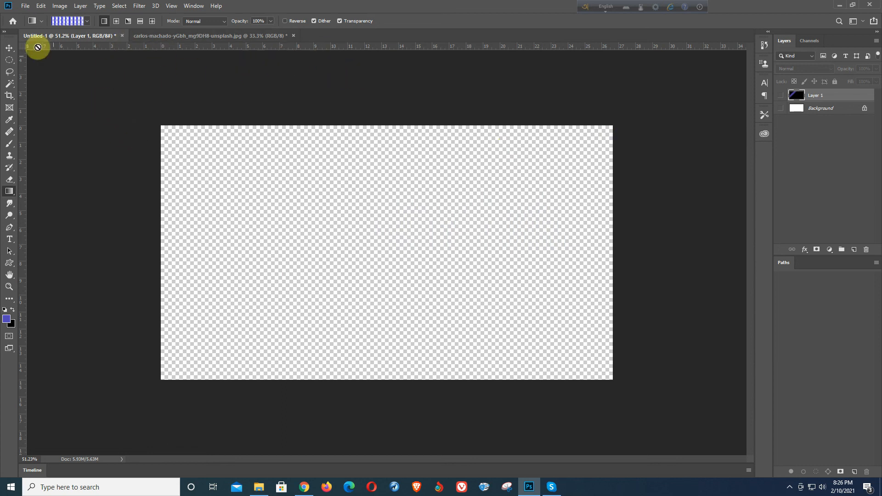
Step: Choose the copper-toned gradient preset, add a layer above Layer 1, and apply the gradient linearly across the canvas
left_click(87, 22)
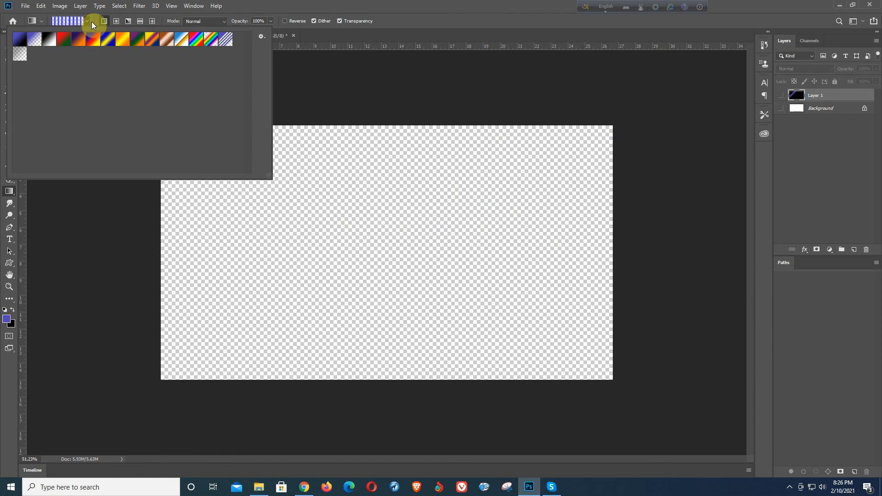
left_click(168, 40)
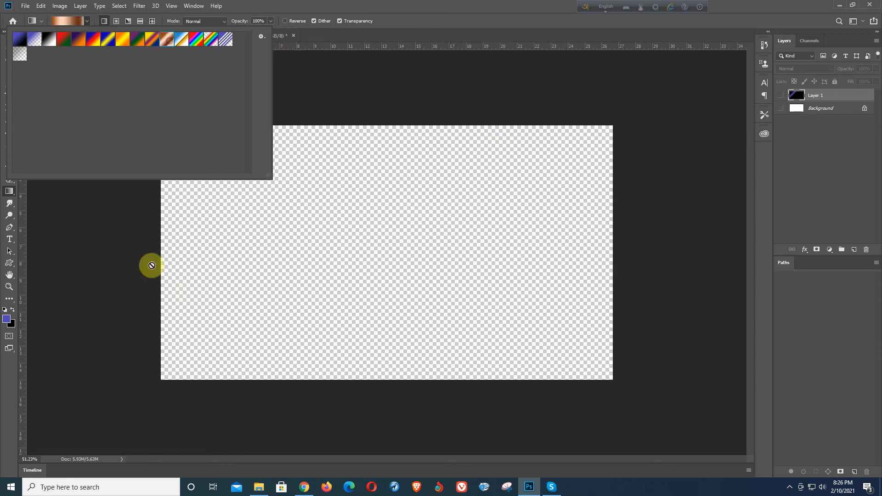
left_click(560, 35)
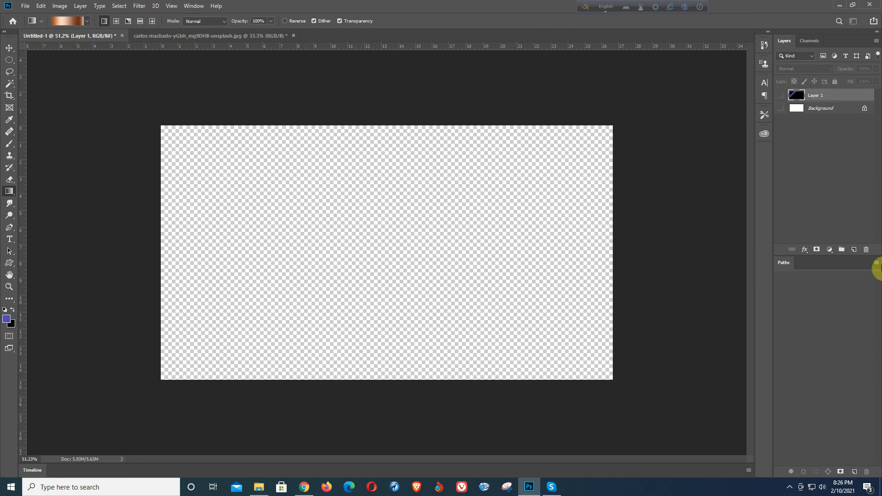
left_click(854, 250)
left_click_drag(105, 267, 536, 266)
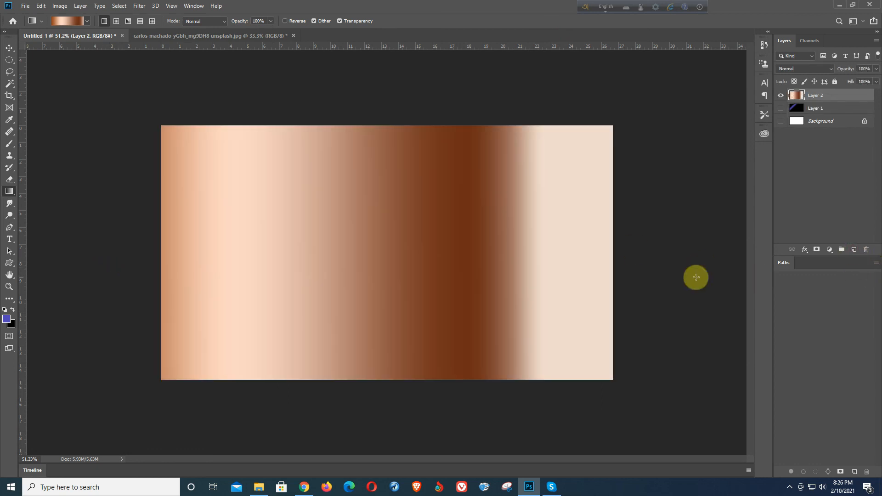
left_click_drag(232, 228, 347, 239)
Step: Switch to a radial gradient and apply the copper preset across Layer 2
left_click(116, 21)
left_click_drag(405, 233, 472, 276)
left_click_drag(269, 205, 559, 296)
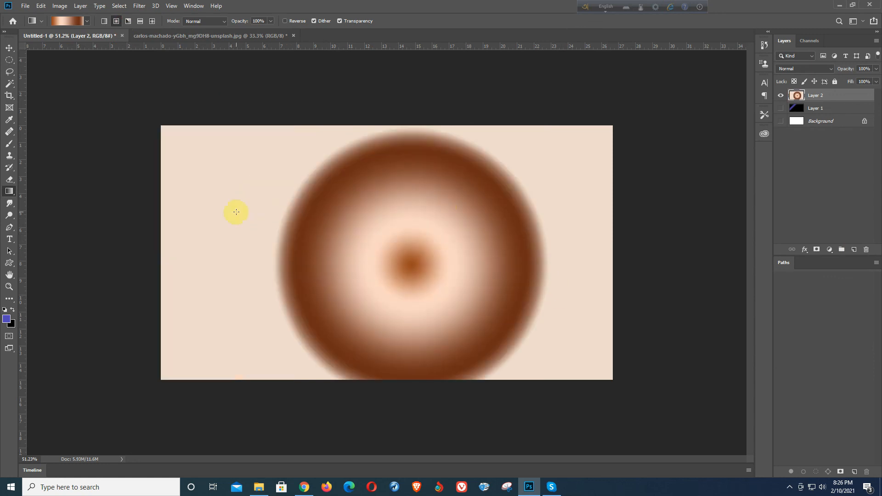
Step: Add a layer above Layer 2 and fill it with the blue-violet foreground color using the Paint Bucket Tool
right_click(9, 191)
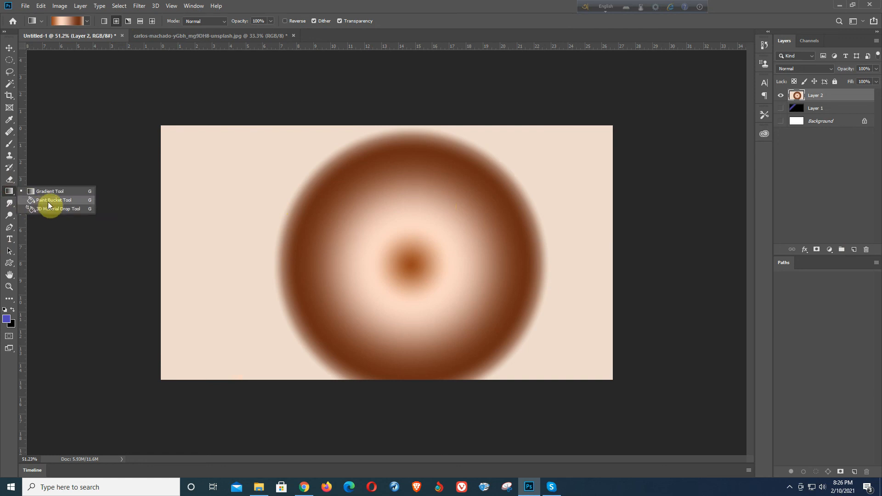
left_click(49, 204)
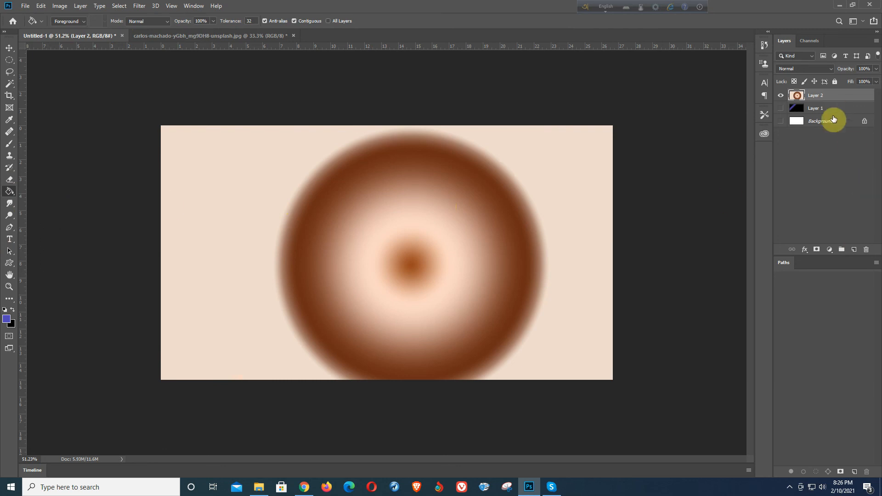
left_click(854, 250)
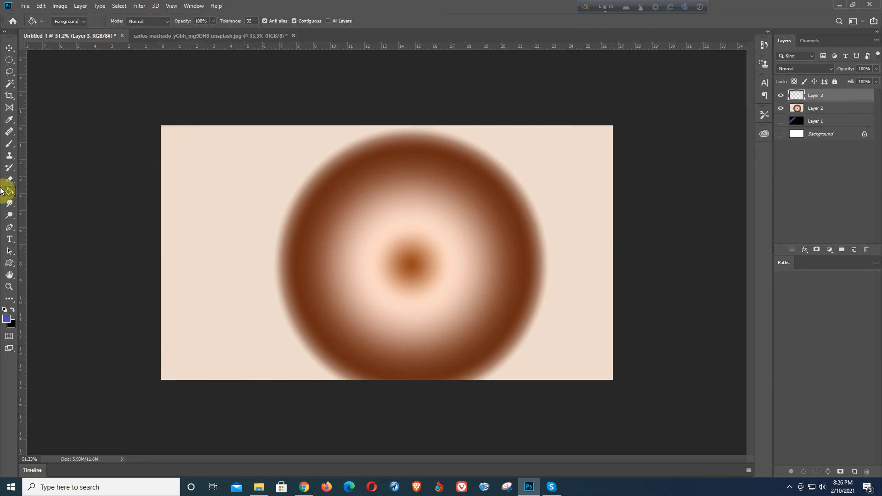
left_click(207, 227)
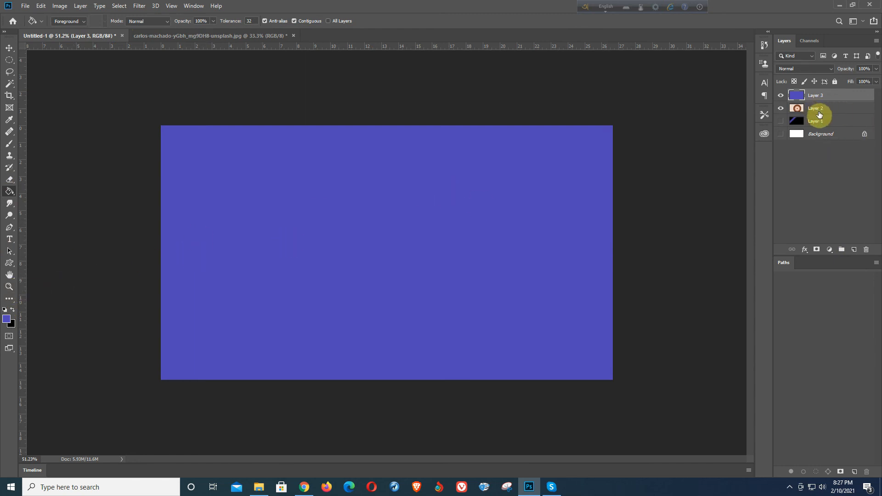
Step: Keep the Paint Bucket Tool and set the foreground color to pink, fe0078
left_click(11, 196)
left_click(46, 200)
left_click(6, 322)
left_click(722, 319)
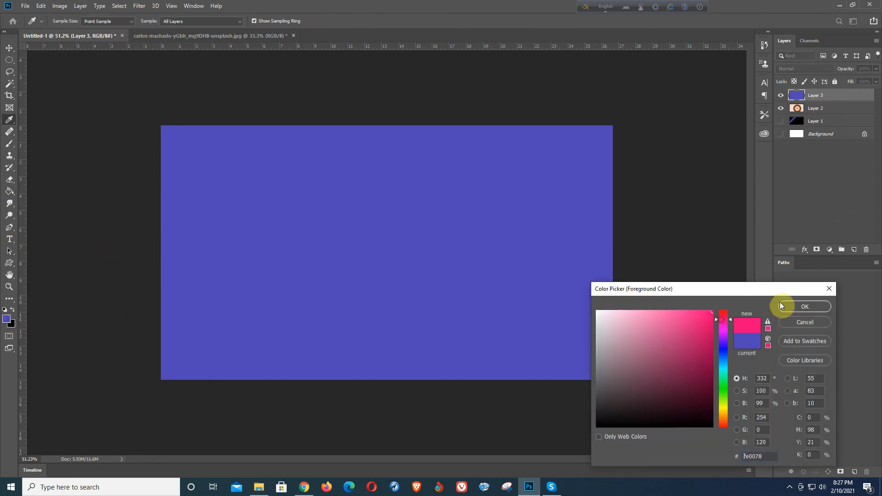
left_click(808, 306)
Step: Try filling all of Layer 3 with the pink foreground color using the Paint Bucket Tool, and undo the fill
key("g")
left_click(252, 181)
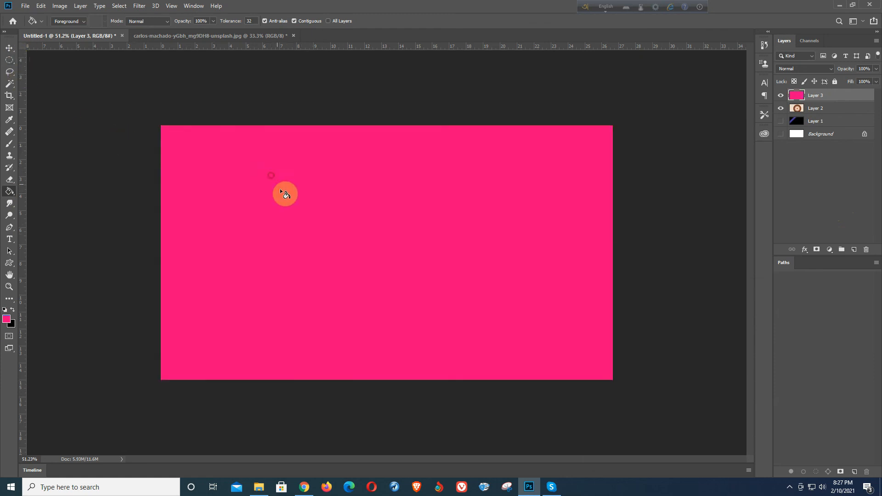
key("ctrl+z")
Step: Draw a nearly circular elliptical selection in the upper middle of the canvas on Layer 3
left_click(8, 57)
left_click_drag(285, 160, 425, 289)
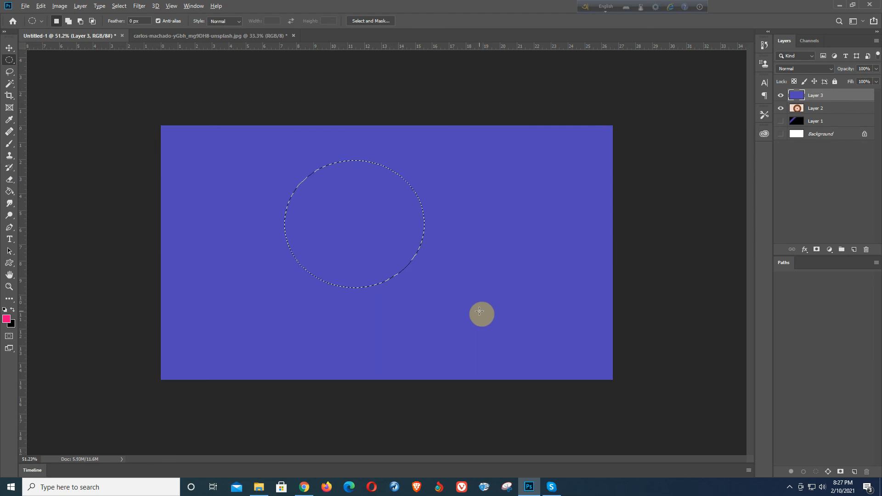
Step: Try filling the elliptical selection directly with the foreground color twice, undoing the fill each time
key("alt")
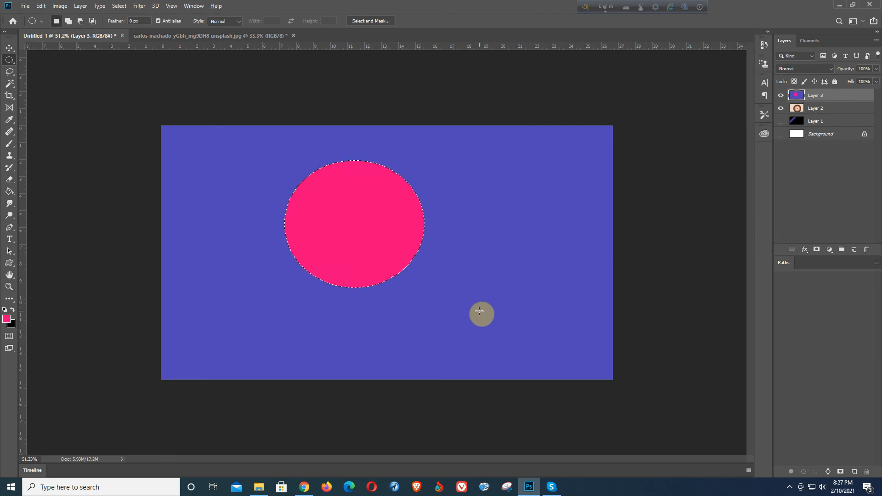
key("ctrl+alt+z")
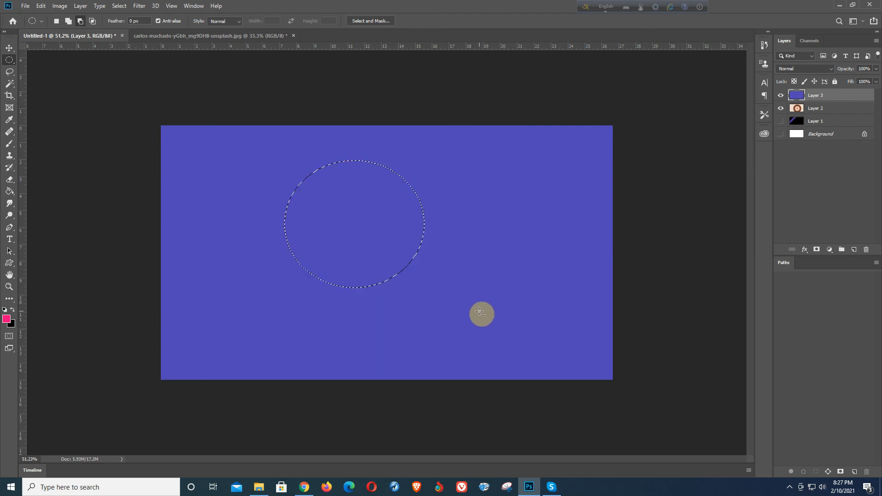
key("alt+BackSpace")
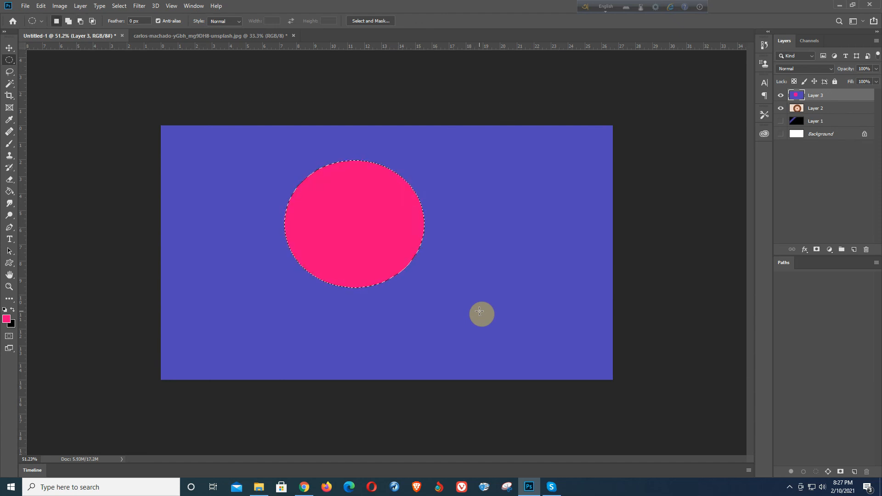
key("ctrl+z")
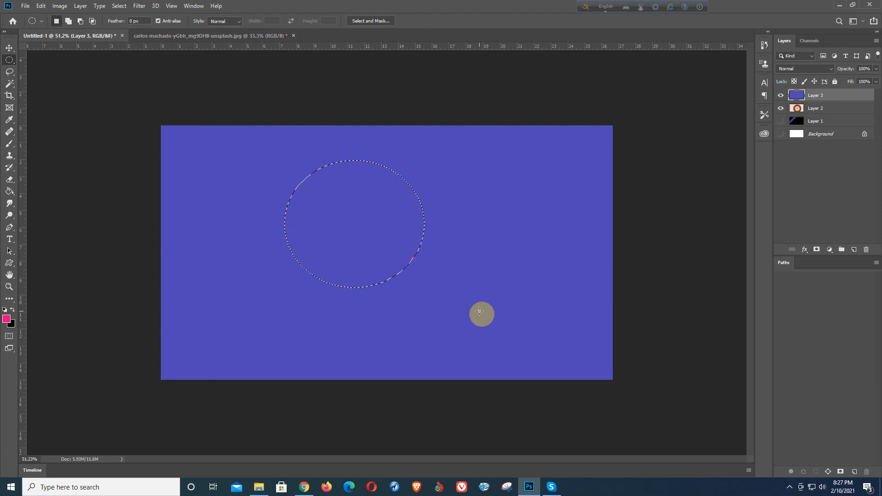
Step: Fill the elliptical selection on Layer 3 with the pink foreground color using the Paint Bucket Tool
left_click(10, 191)
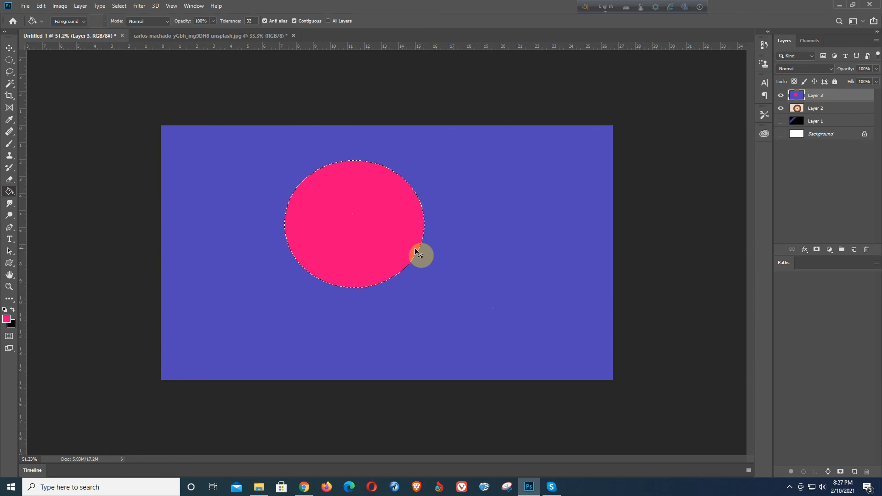
Step: Clear the elliptical selection and switch to the 3D Material Drop Tool after looking at the Eyedropper tool group
key("ctrl+d")
left_click_drag(10, 192, 67, 211)
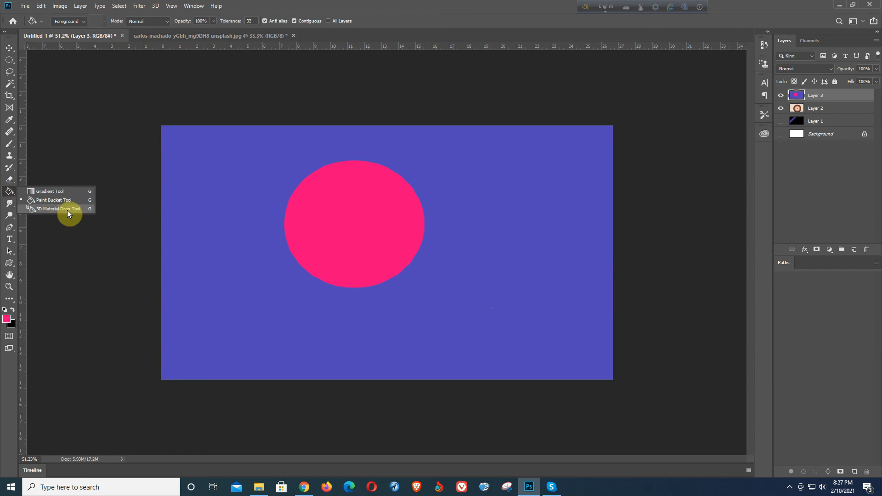
left_click(10, 195)
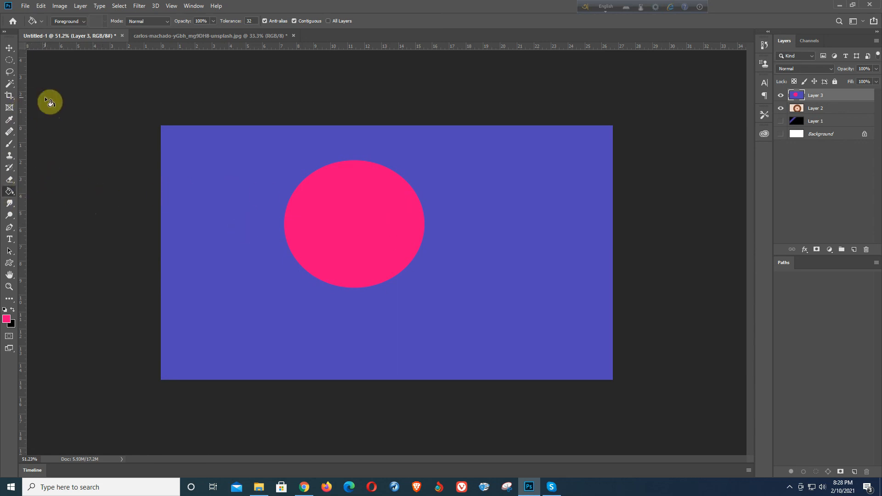
left_click(16, 120)
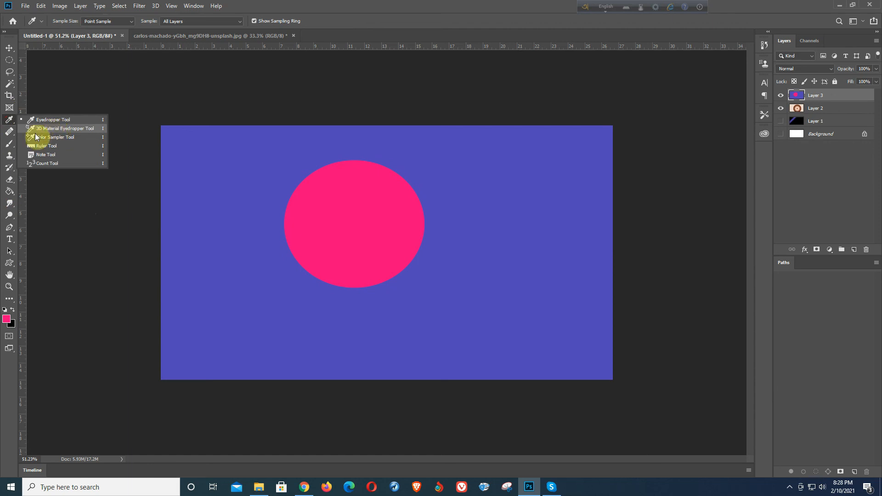
left_click(9, 191)
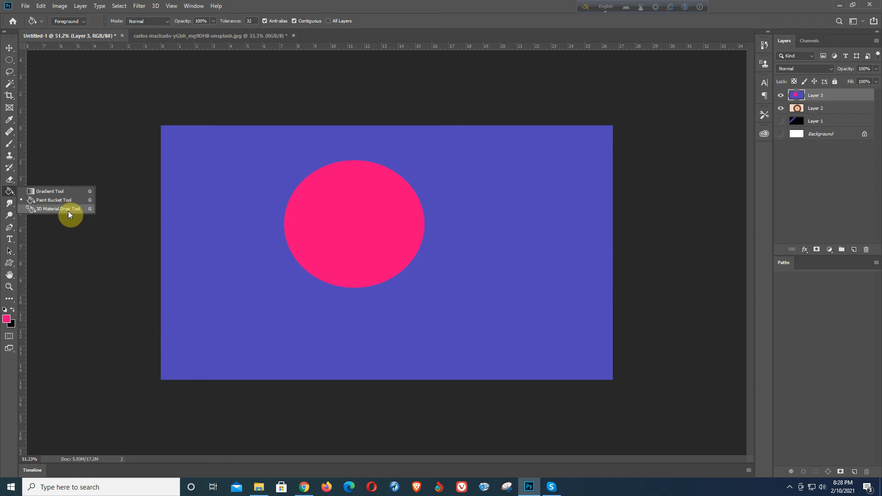
left_click(68, 212)
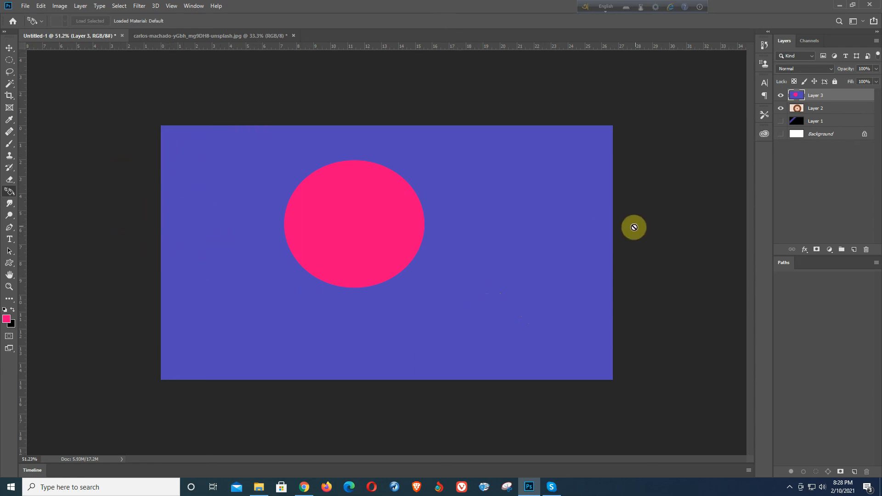
Step: Switch to the Gradient Tool and apply the Foreground to Background preset in the Gradient Editor
right_click(10, 191)
left_click(37, 190)
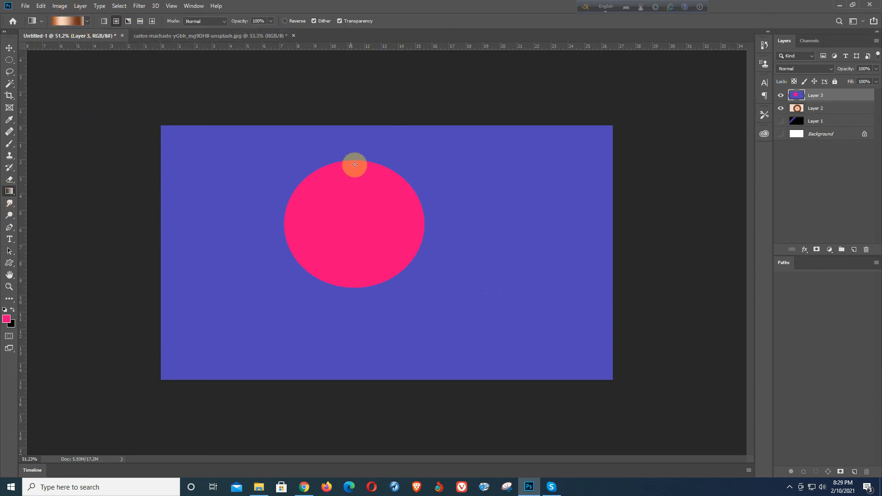
left_click(55, 20)
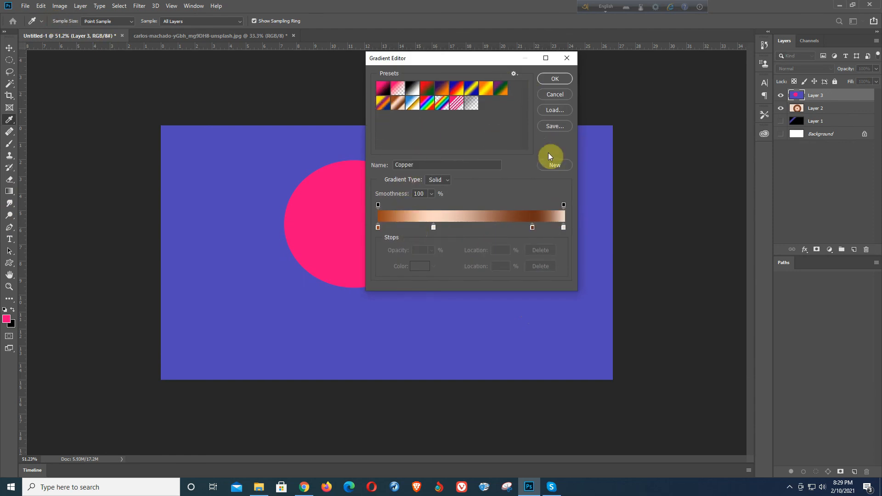
left_click(383, 87)
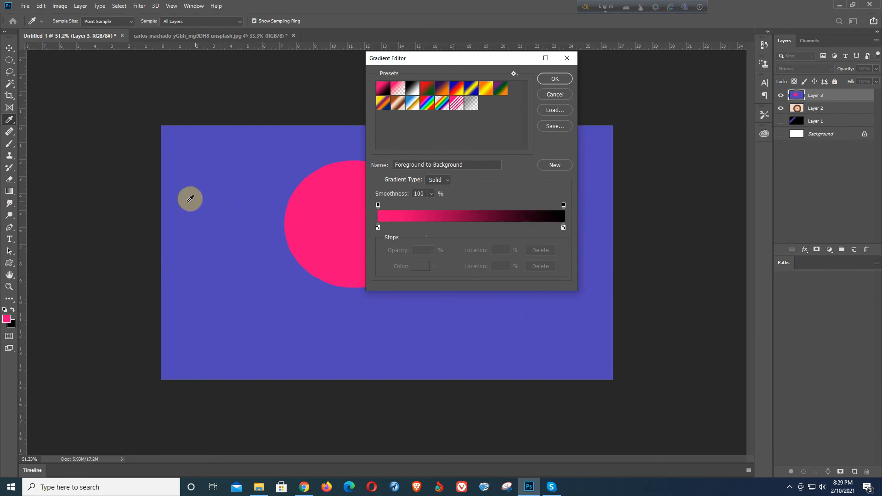
left_click(554, 78)
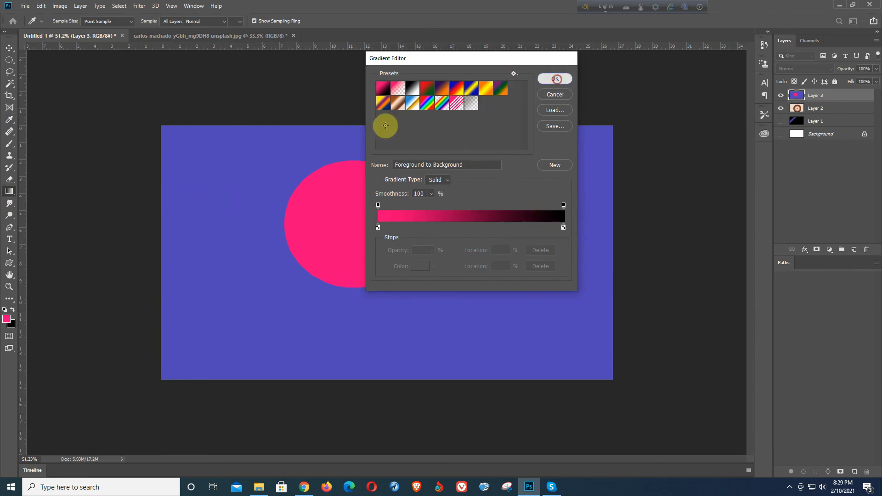
Step: Fill Layer 3 with pink-to-black radial gradients of different lengths, ending with one from the canvas's upper-left corner to its lower-right corner
left_click_drag(143, 211, 611, 223)
left_click_drag(371, 220, 405, 219)
left_click_drag(253, 242, 459, 235)
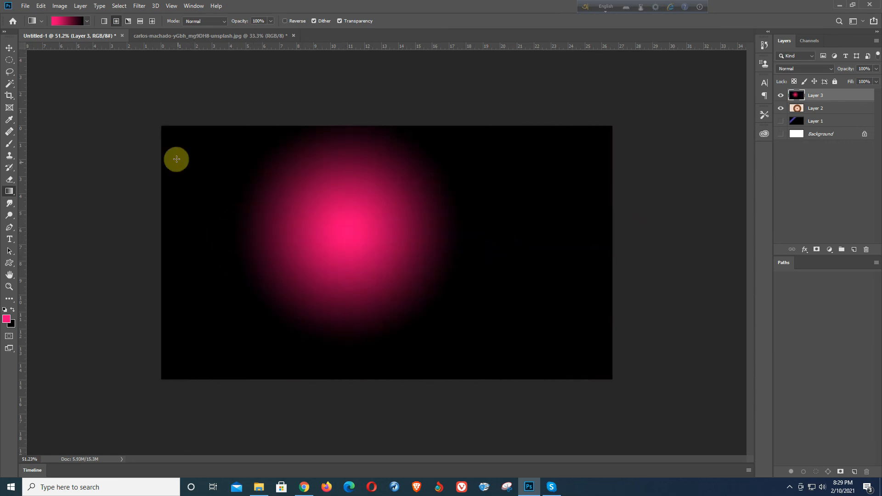
left_click_drag(155, 120, 631, 386)
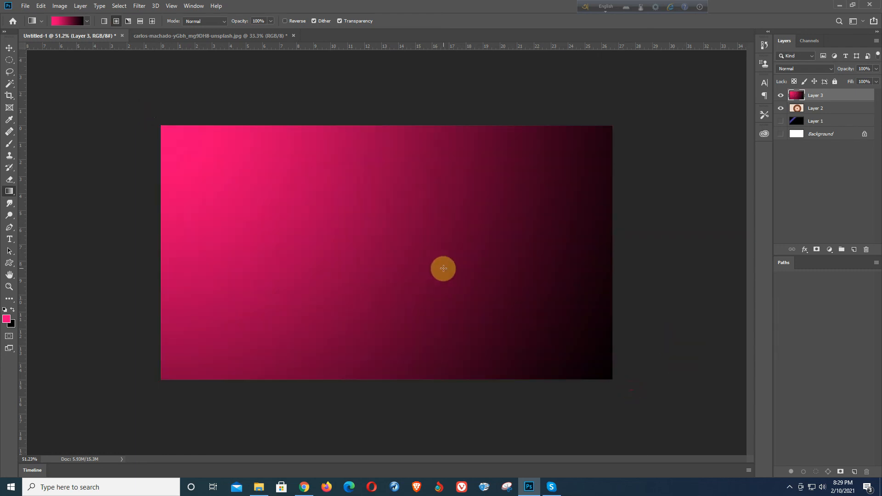